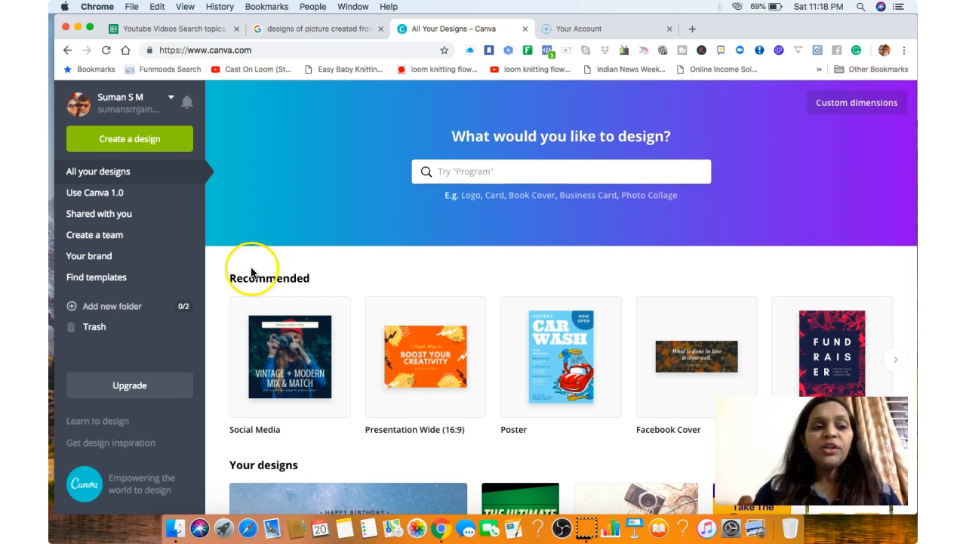
# Examine sample Canva social media templates in the Google image results, previewing several related designs.
pyautogui.click(325, 29)
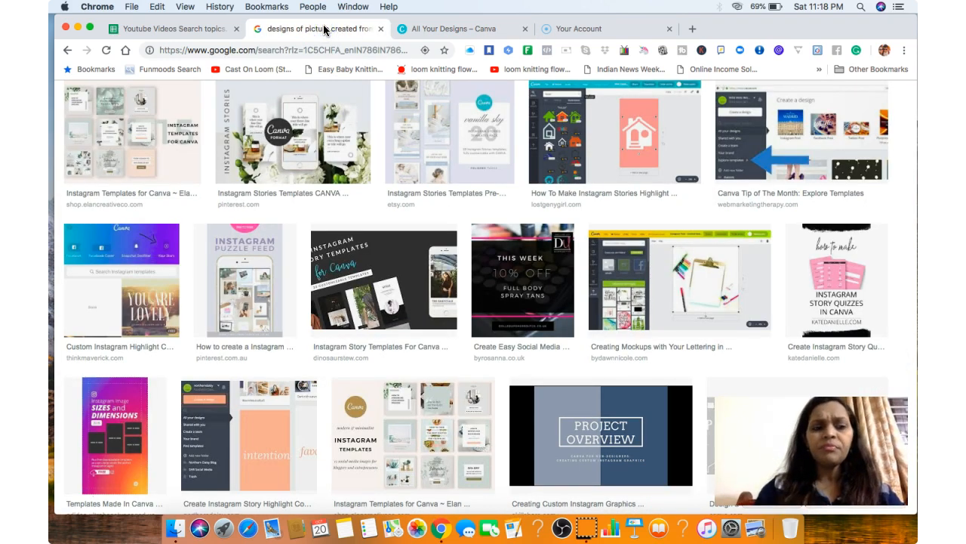
pyautogui.click(138, 136)
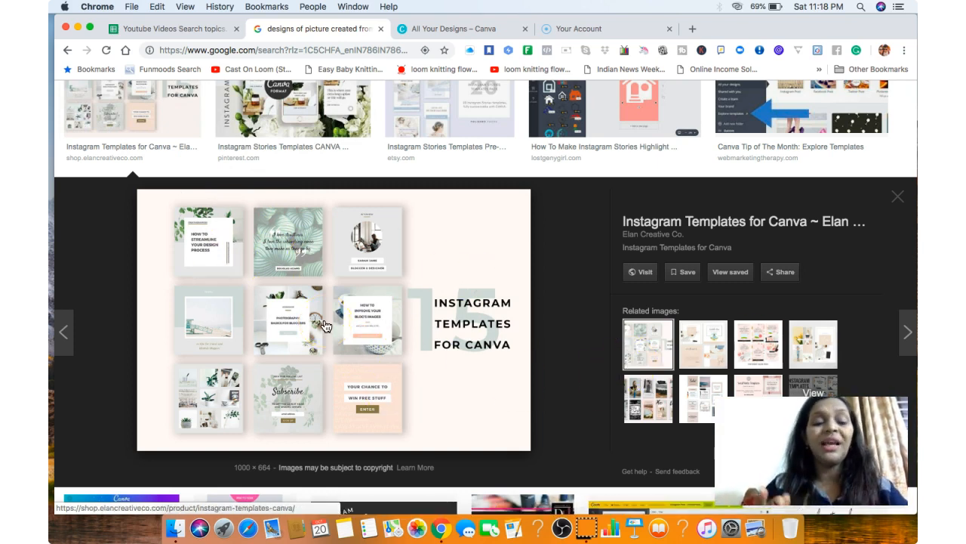
pyautogui.click(714, 349)
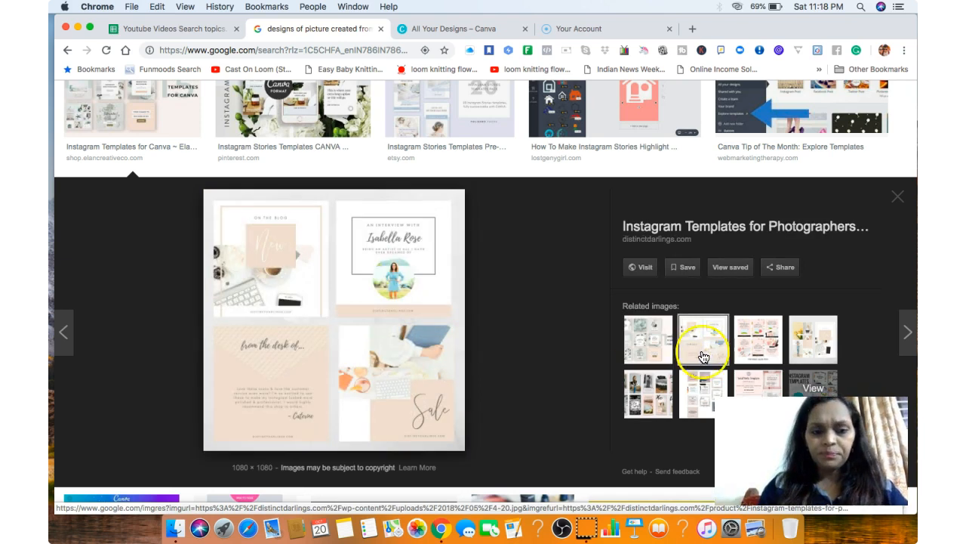
pyautogui.click(758, 351)
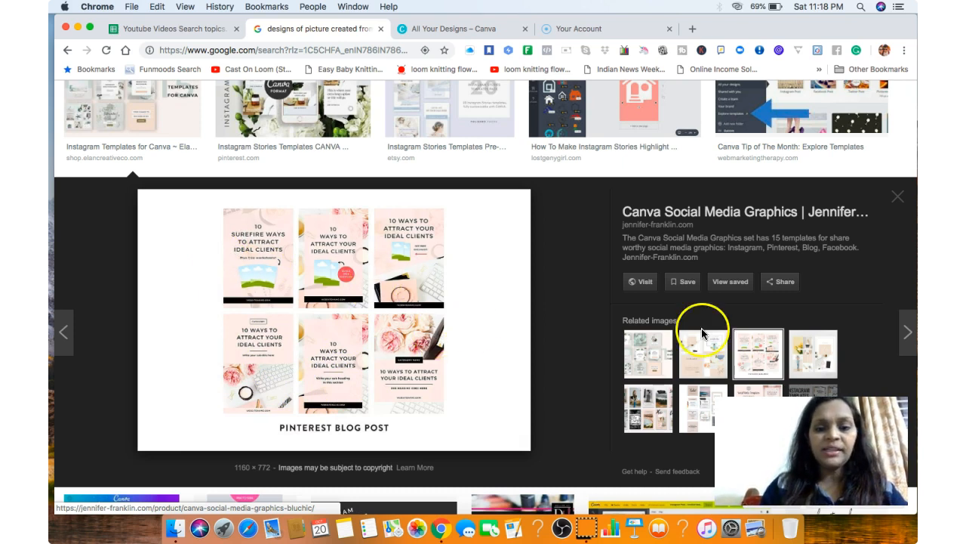
pyautogui.click(657, 419)
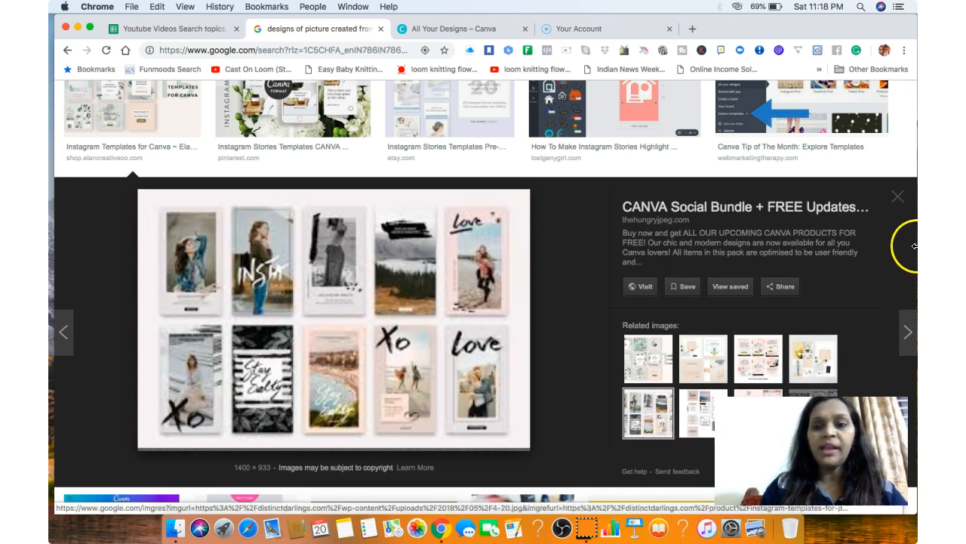
pyautogui.click(897, 201)
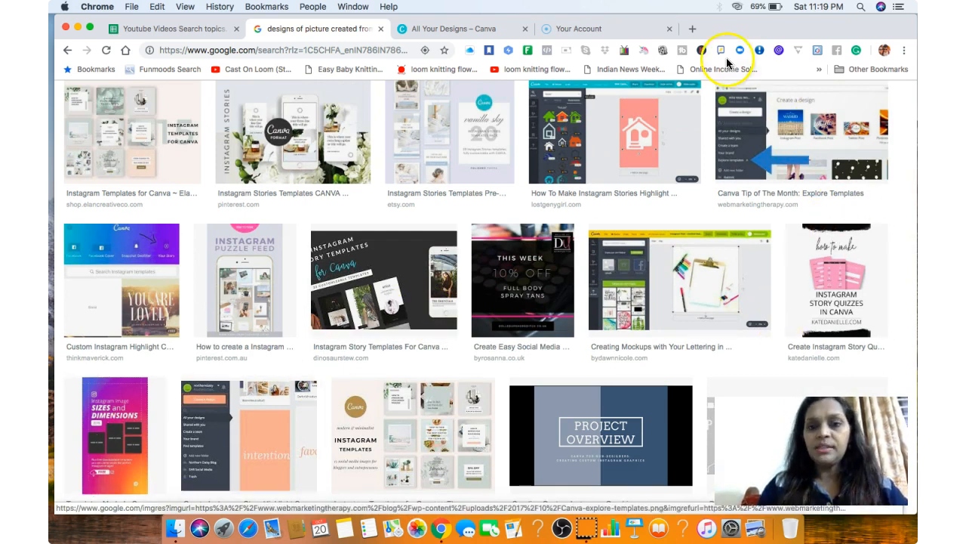
# Return to the Canva designs and open the eBook cover titled The Ultimate Entrepreneurial Life Skills Handbook.
pyautogui.click(456, 36)
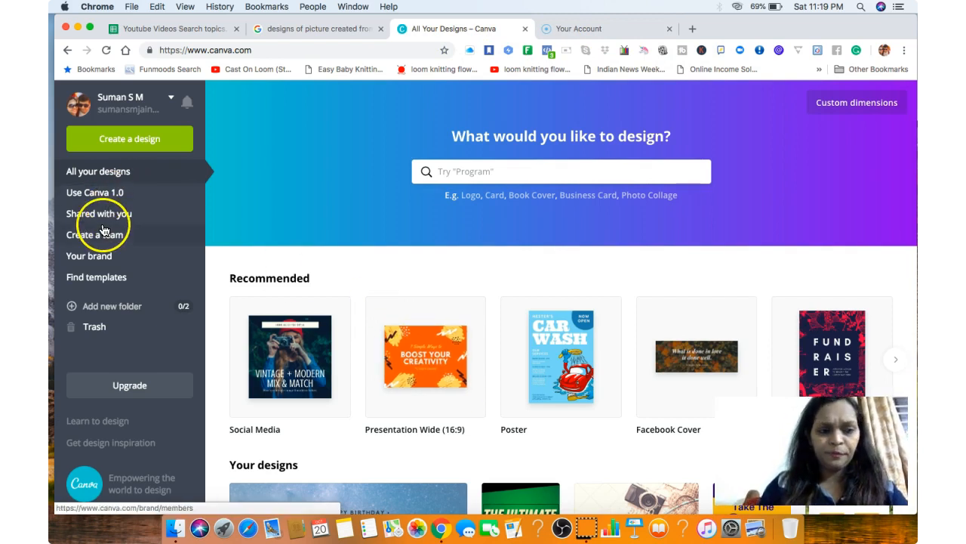
pyautogui.click(108, 176)
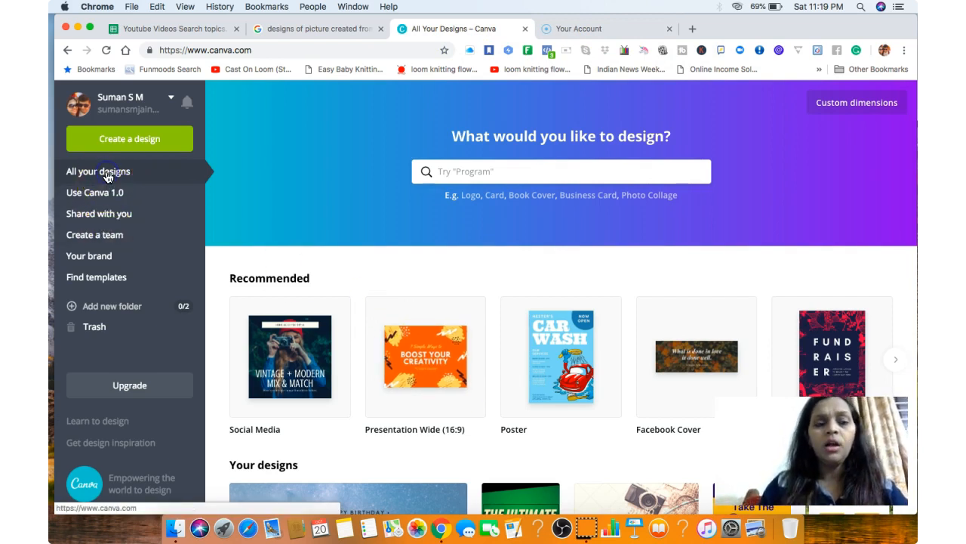
pyautogui.scroll(-3, 318, 205)
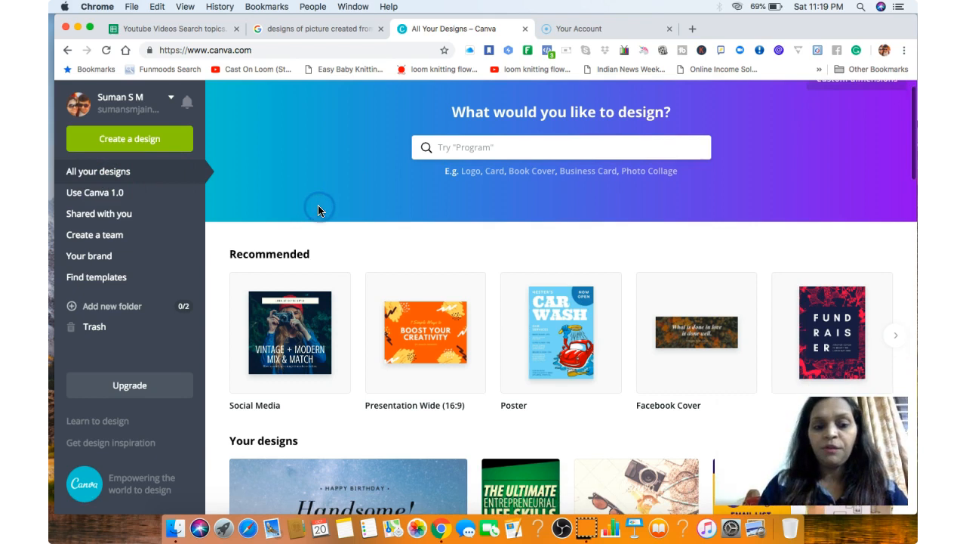
pyautogui.scroll(-7, 318, 206)
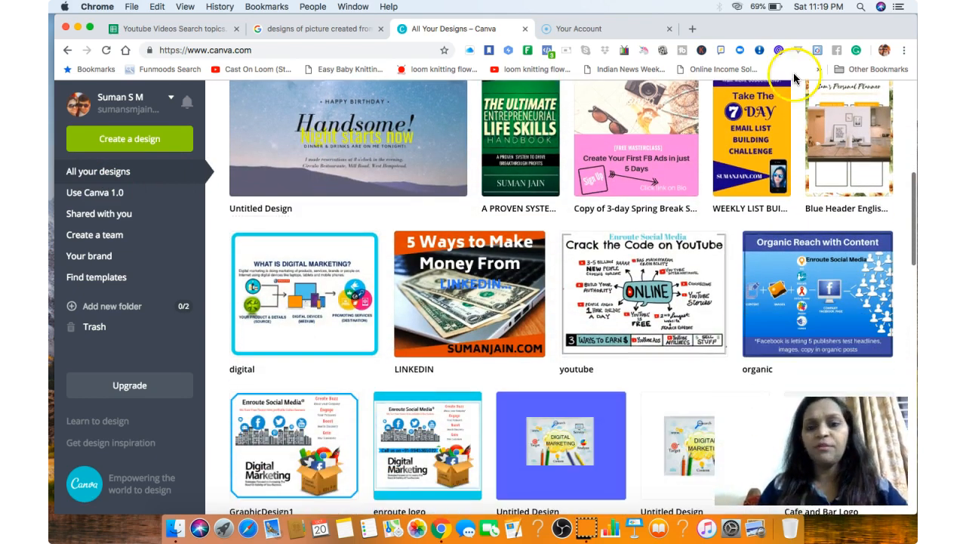
pyautogui.click(526, 142)
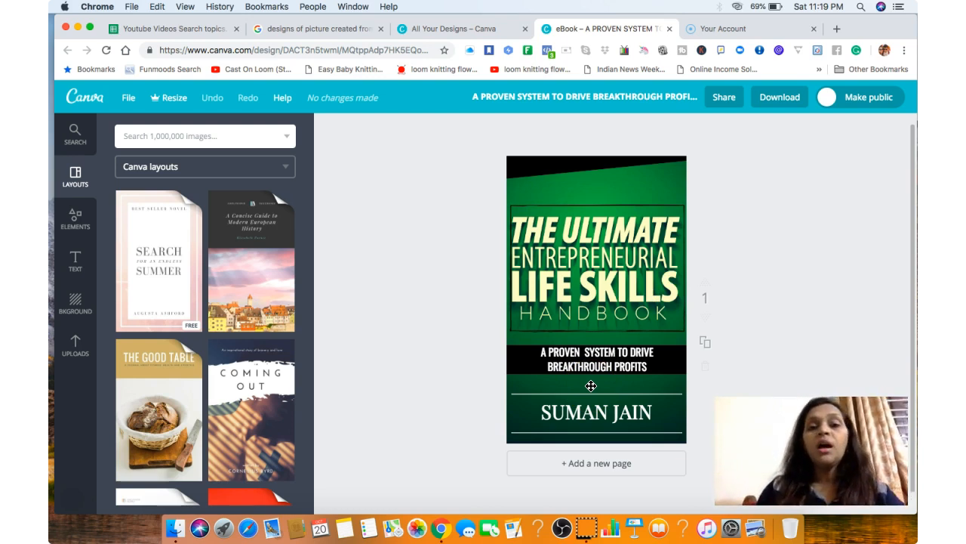
# Go back to the list of all designs and look through the previously created graphics.
pyautogui.click(434, 29)
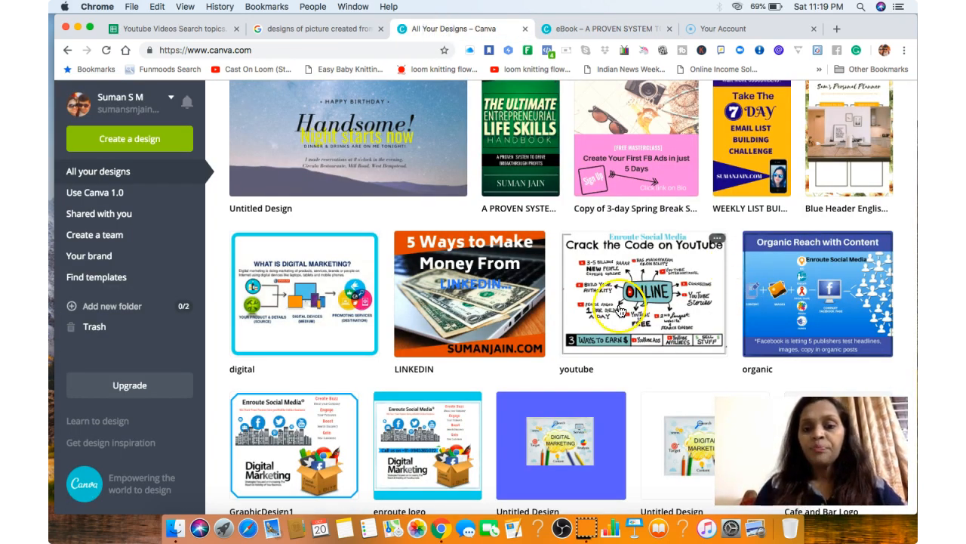
pyautogui.scroll(-1, 681, 398)
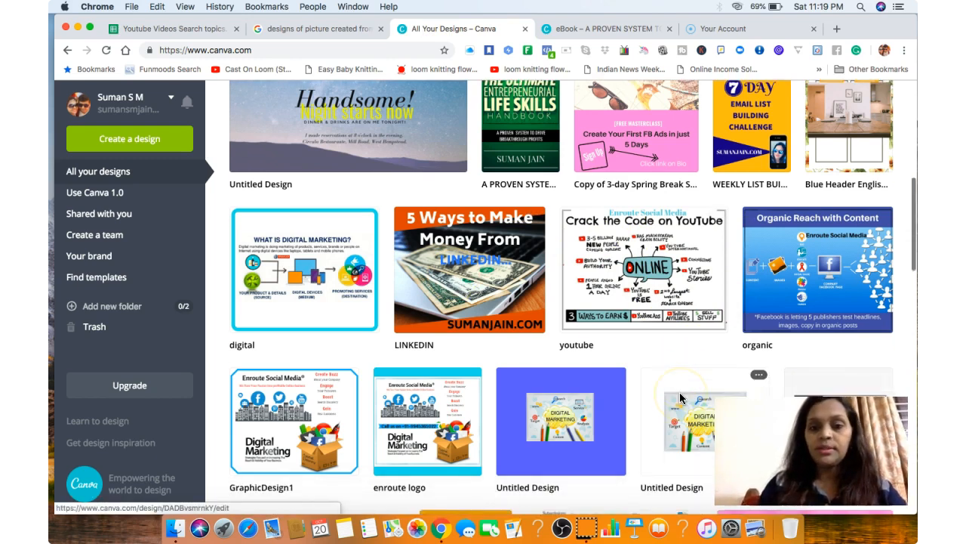
pyautogui.scroll(-5, 681, 398)
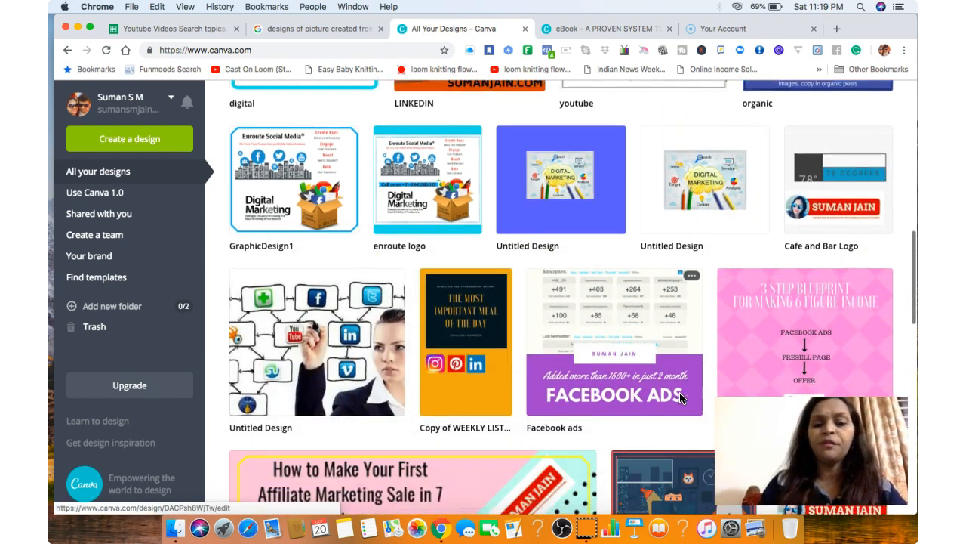
pyautogui.scroll(-7, 680, 398)
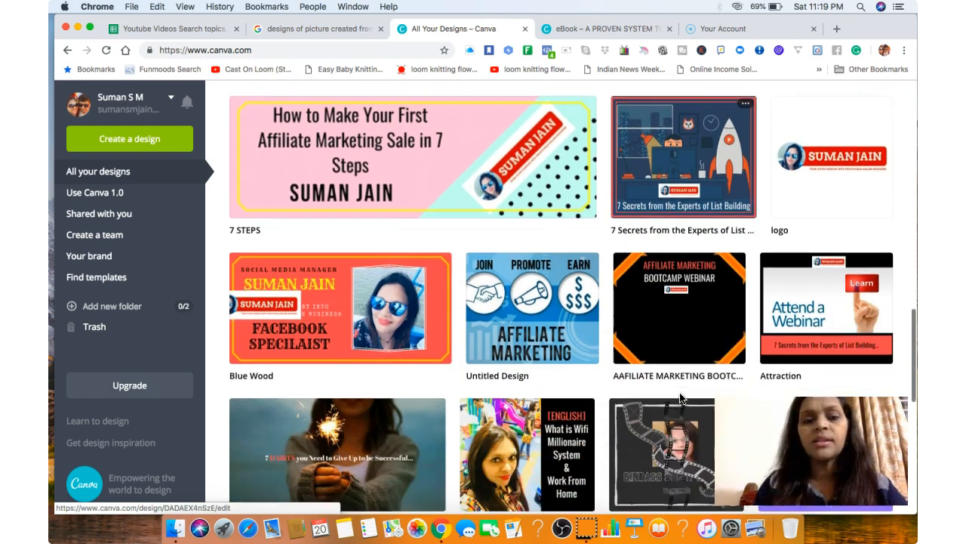
pyautogui.scroll(-2, 680, 398)
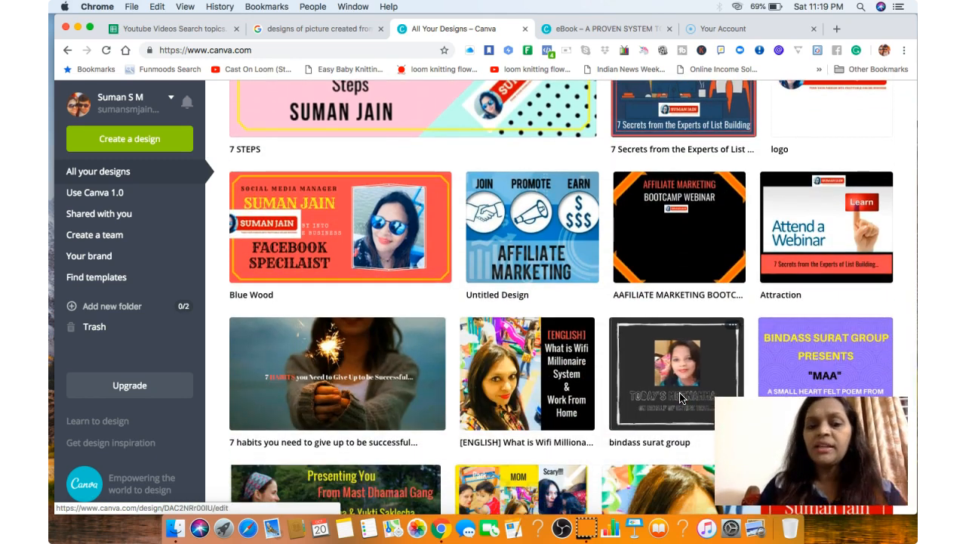
pyautogui.scroll(-3, 681, 398)
pyautogui.scroll(-7, 681, 398)
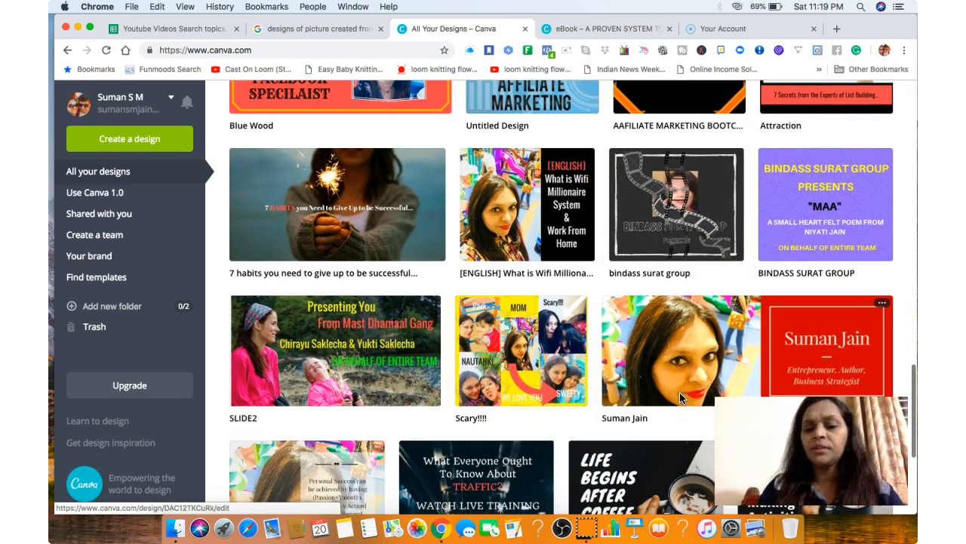
pyautogui.scroll(-2, 680, 398)
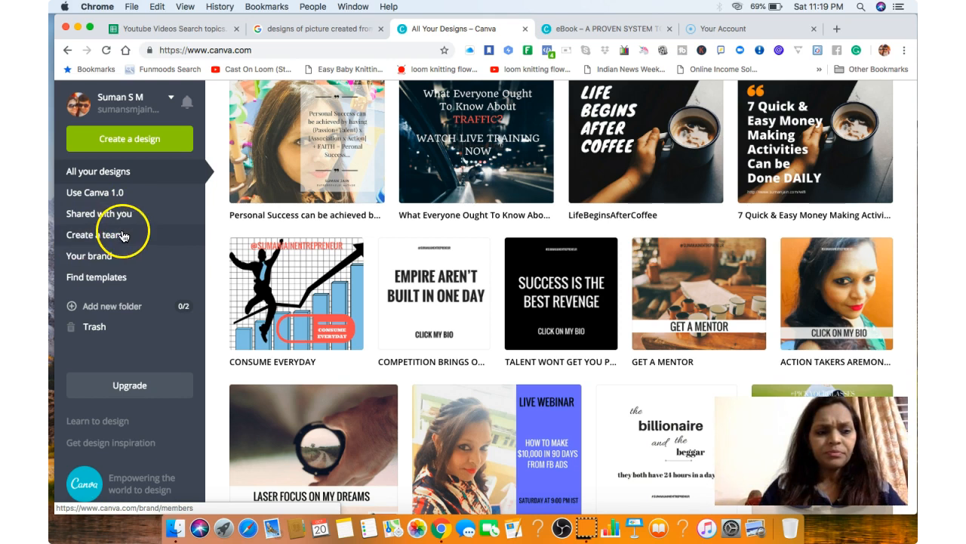
# Open Canva's template finder and review the list of template categories from Posters to Web Ads.
pyautogui.click(105, 281)
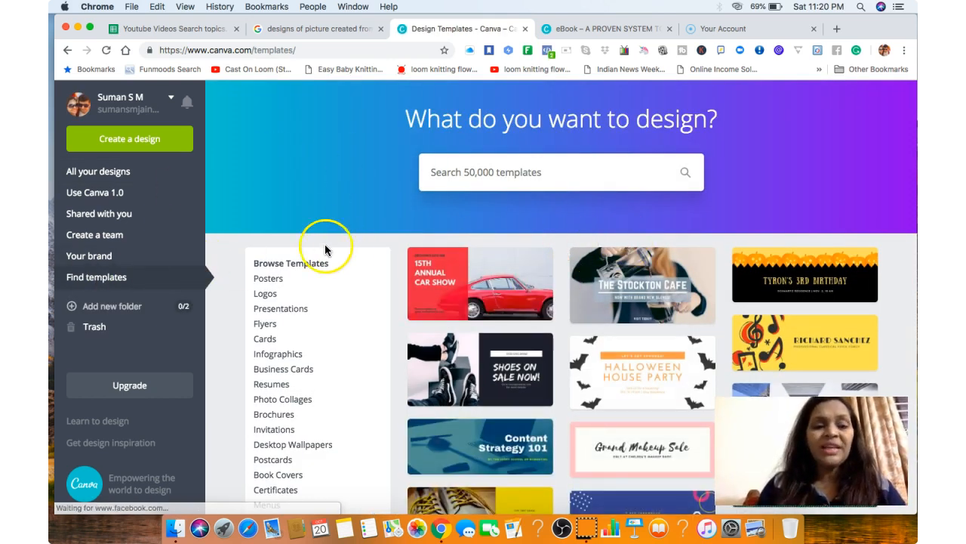
pyautogui.click(318, 197)
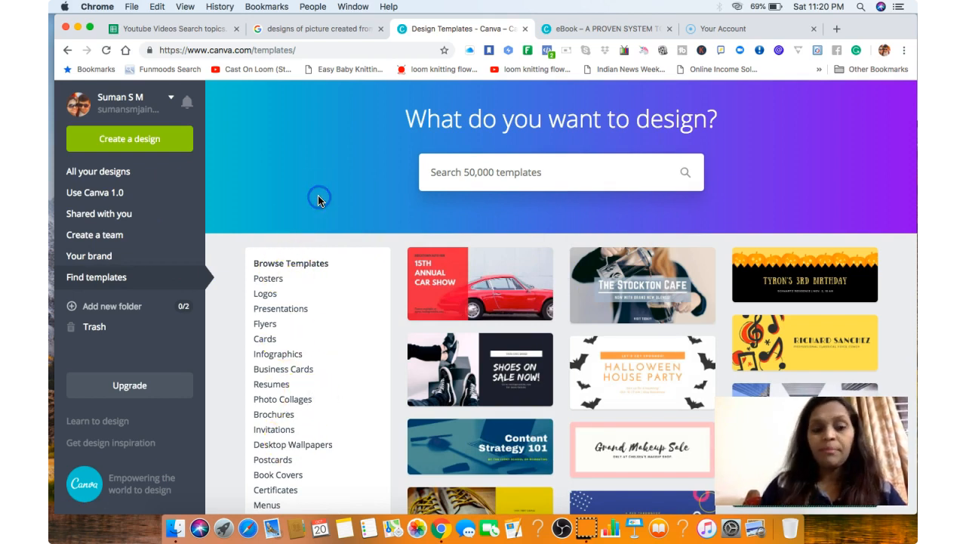
pyautogui.scroll(-4, 318, 198)
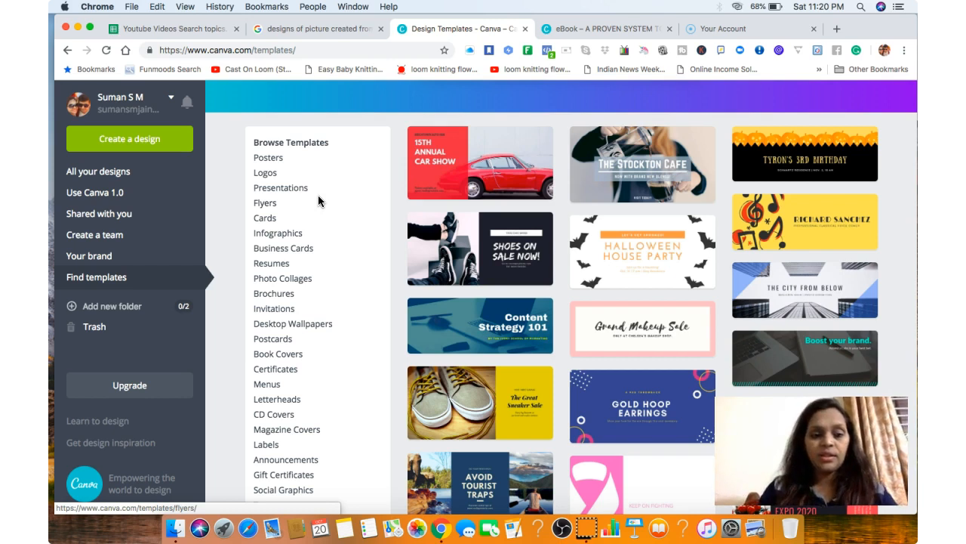
pyautogui.scroll(-3, 318, 199)
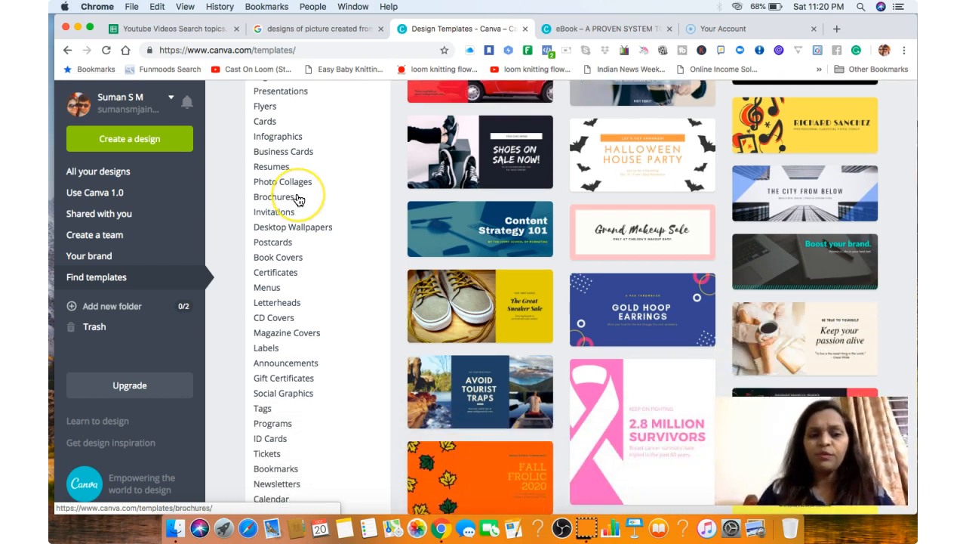
pyautogui.scroll(-2, 296, 199)
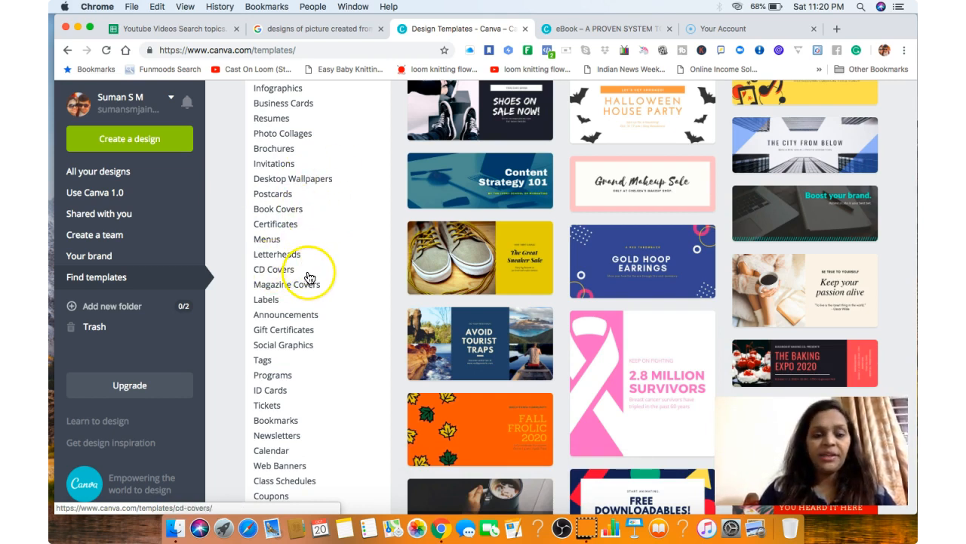
pyautogui.scroll(-10, 345, 314)
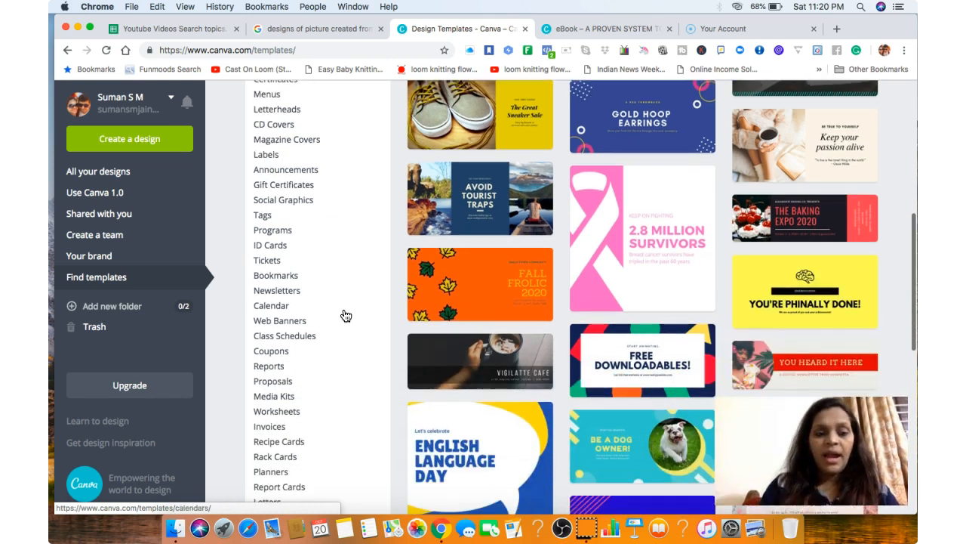
pyautogui.scroll(-1, 345, 315)
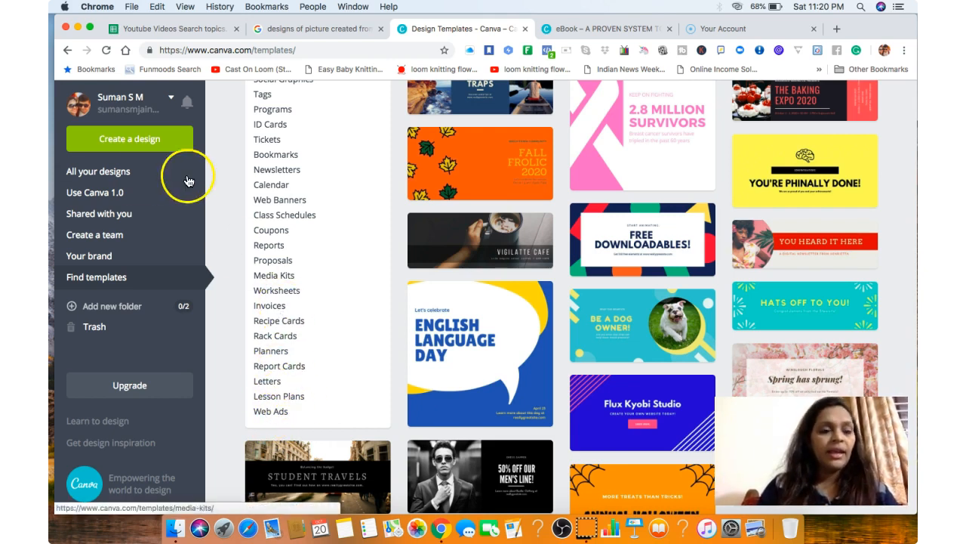
# Return to all designs and create a blank Facebook Ad design from the recommended design types.
pyautogui.click(118, 174)
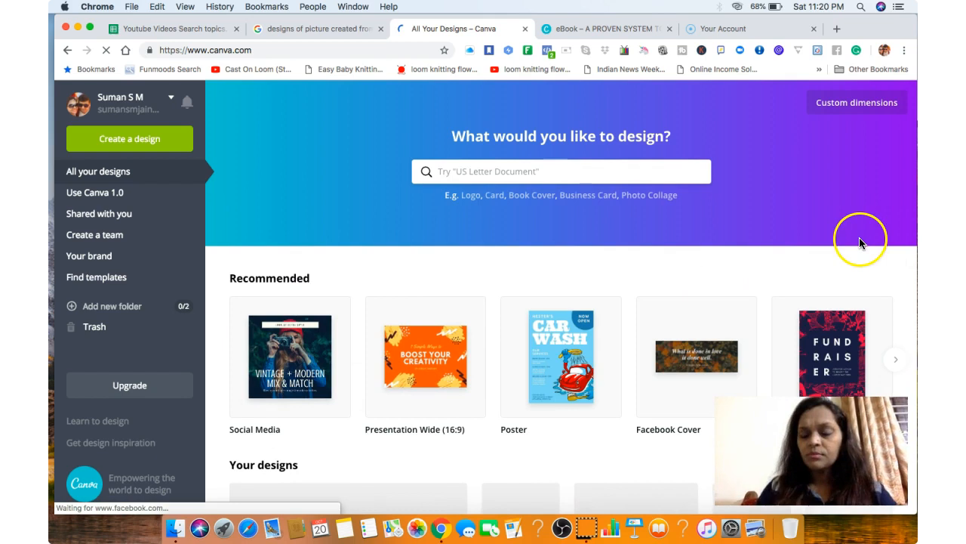
pyautogui.scroll(-2, 860, 242)
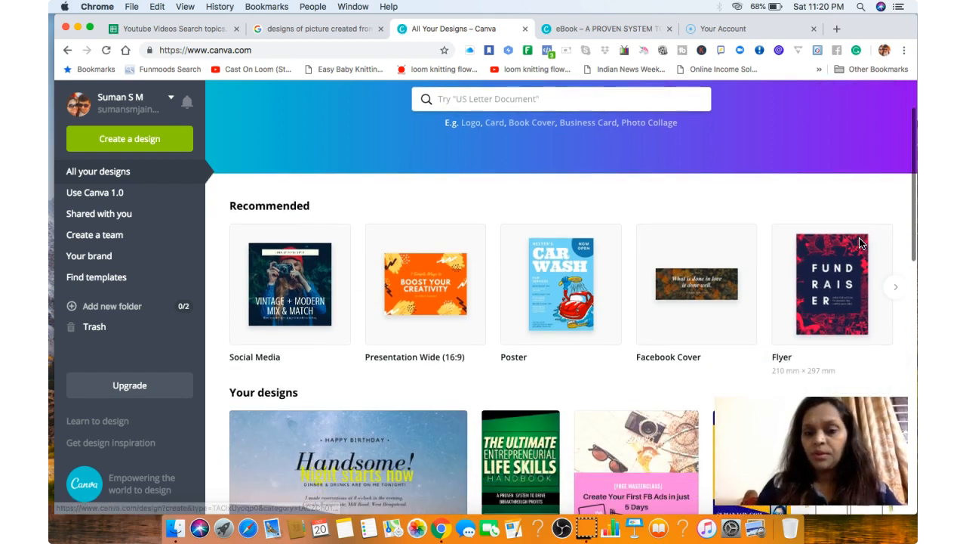
pyautogui.click(899, 292)
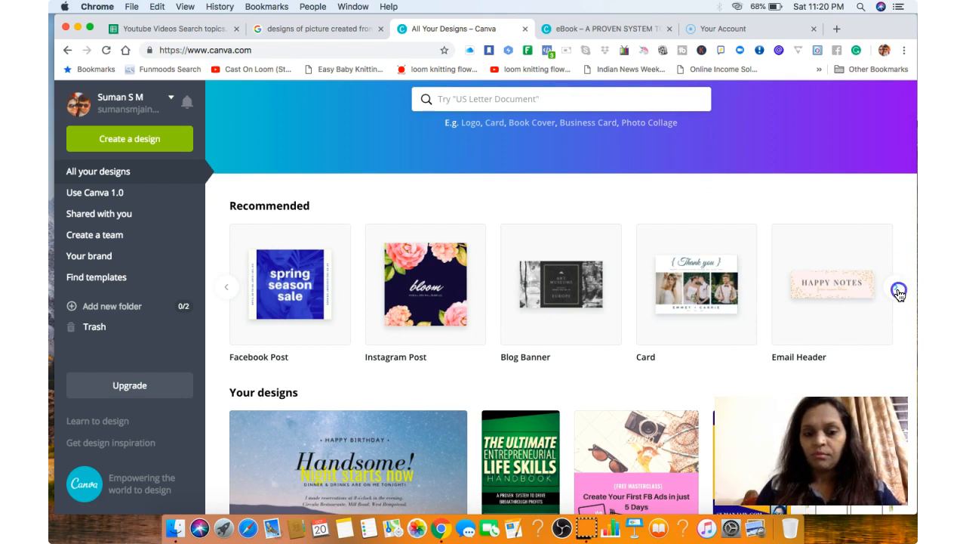
pyautogui.click(898, 292)
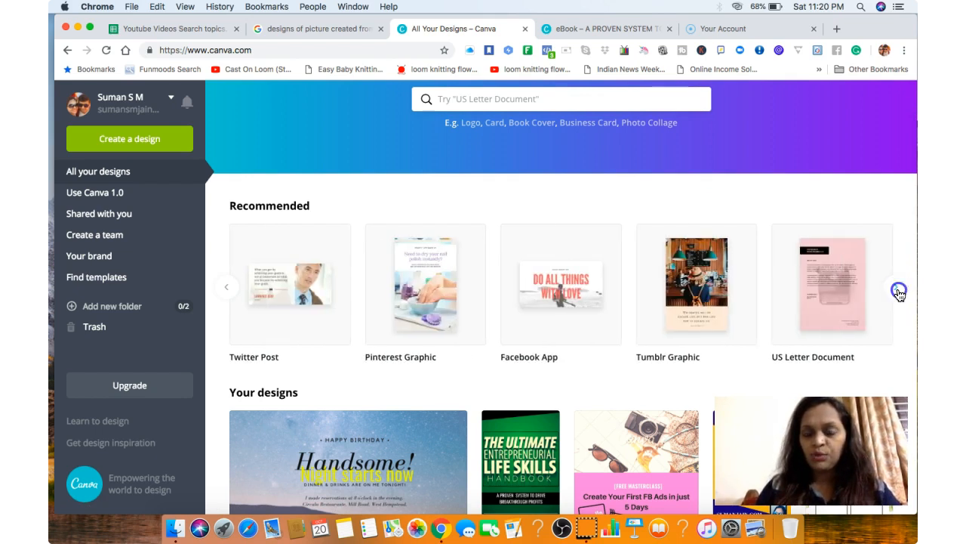
pyautogui.click(898, 292)
pyautogui.click(899, 292)
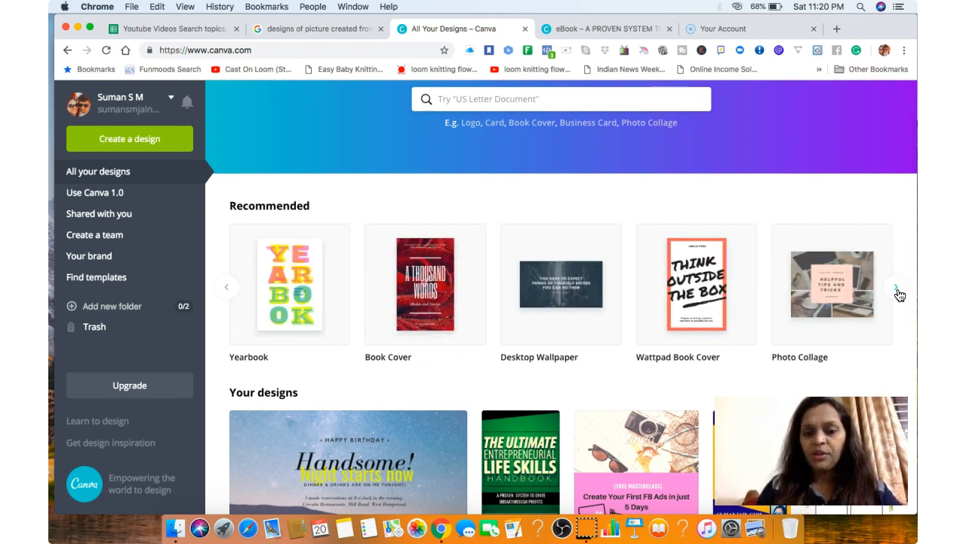
pyautogui.click(899, 292)
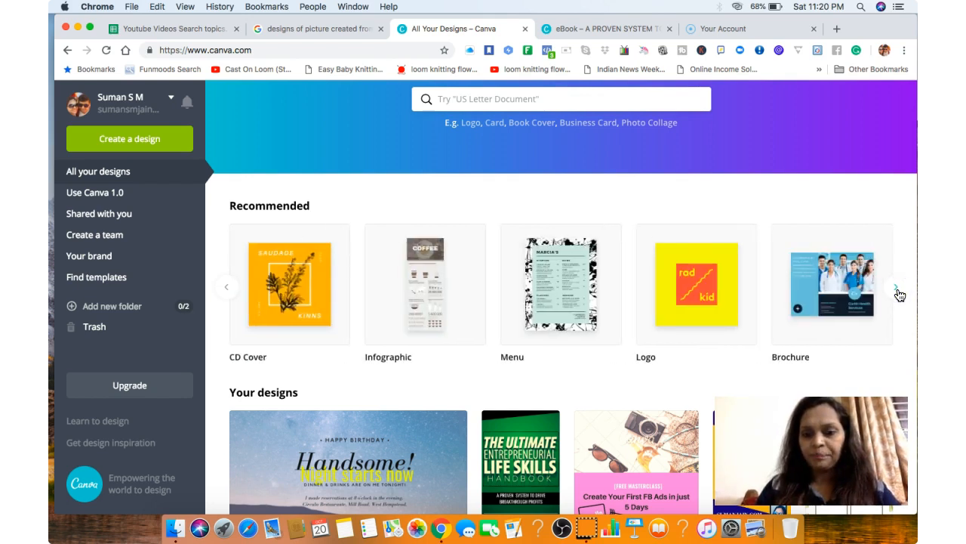
pyautogui.click(899, 293)
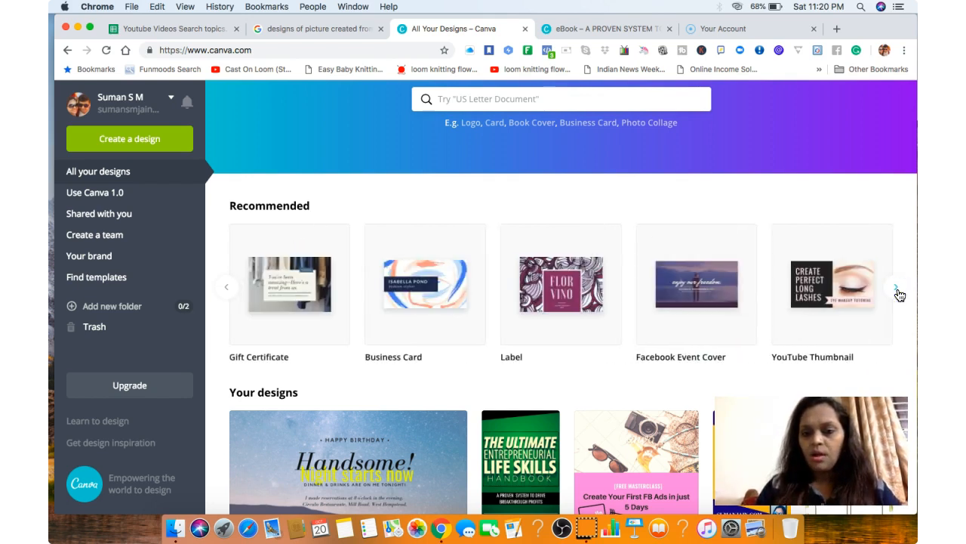
pyautogui.click(898, 292)
pyautogui.click(899, 292)
pyautogui.click(899, 292)
pyautogui.click(899, 292)
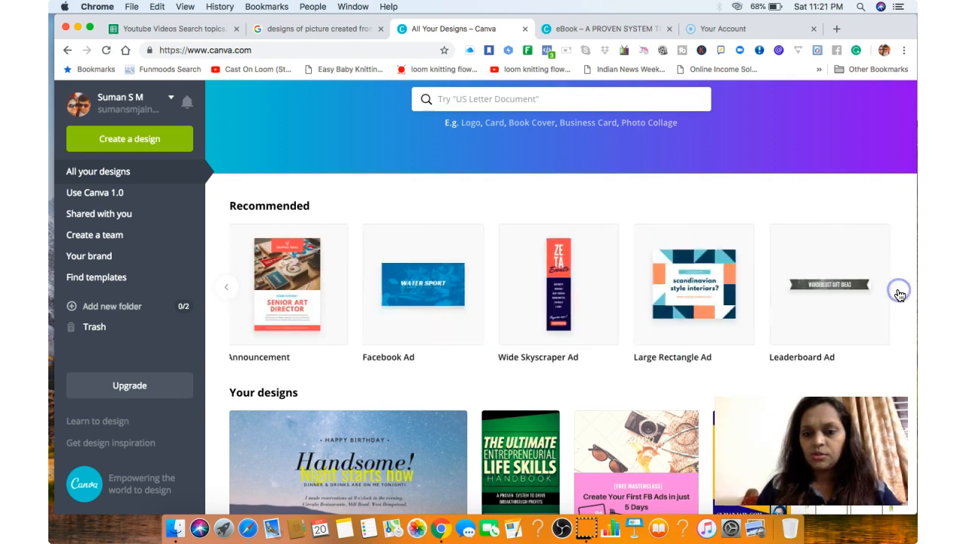
pyautogui.click(435, 285)
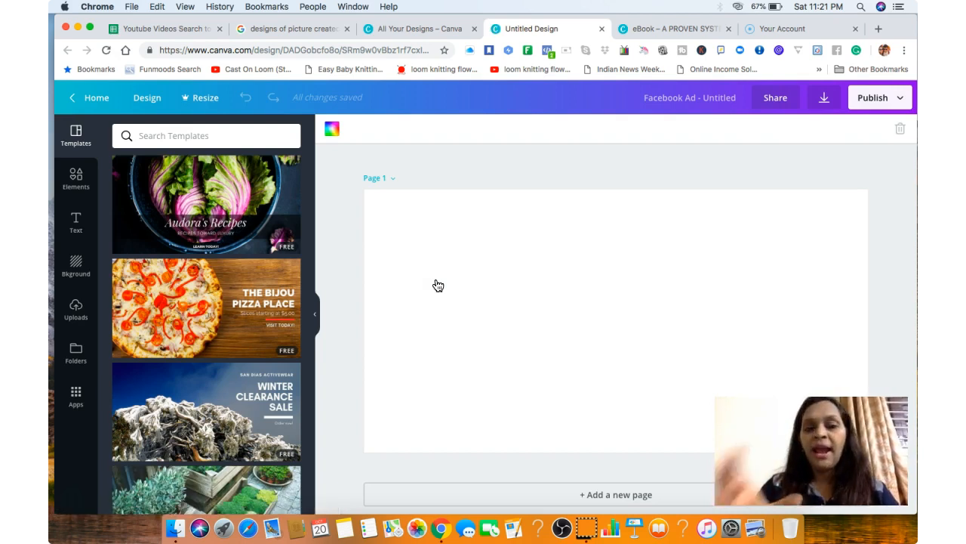
pyautogui.click(163, 132)
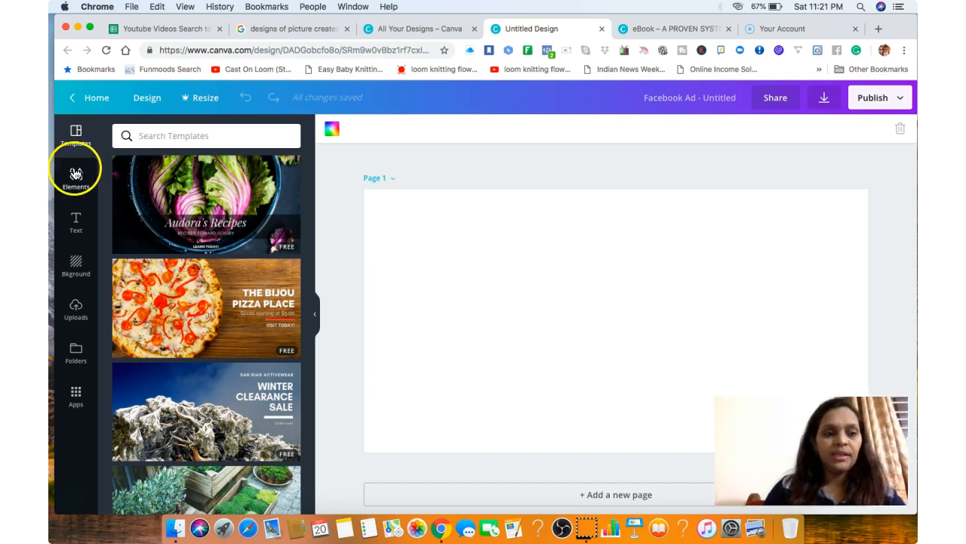
# Browse through the ready-made Facebook Ad templates, including the bakery, honeymoon and fishing designs.
pyautogui.click(77, 142)
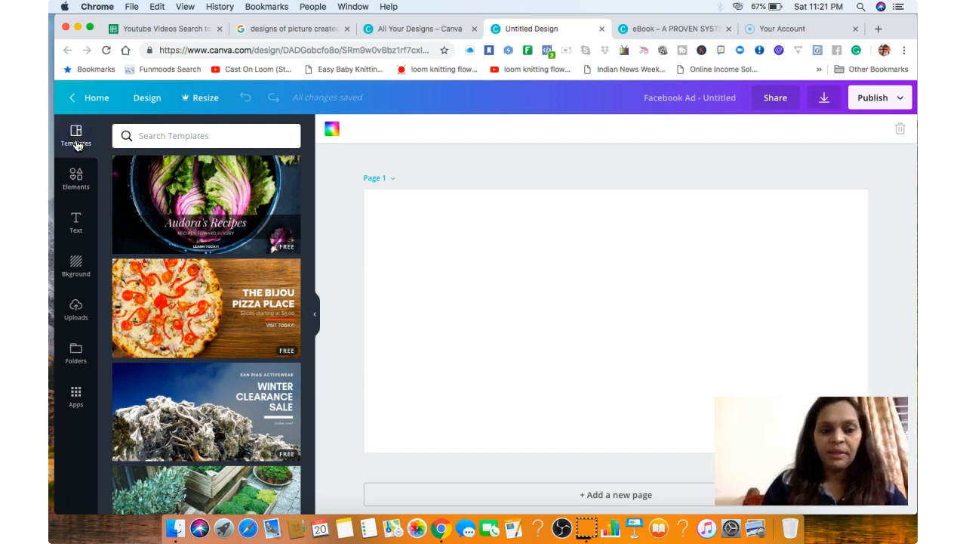
pyautogui.moveTo(309, 181); pyautogui.dragTo(294, 235)
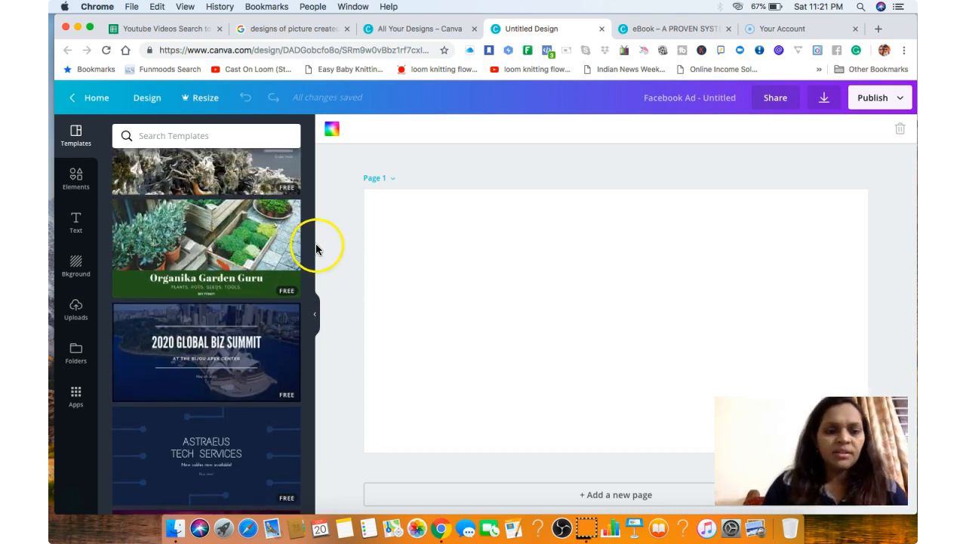
pyautogui.moveTo(313, 250); pyautogui.dragTo(311, 422)
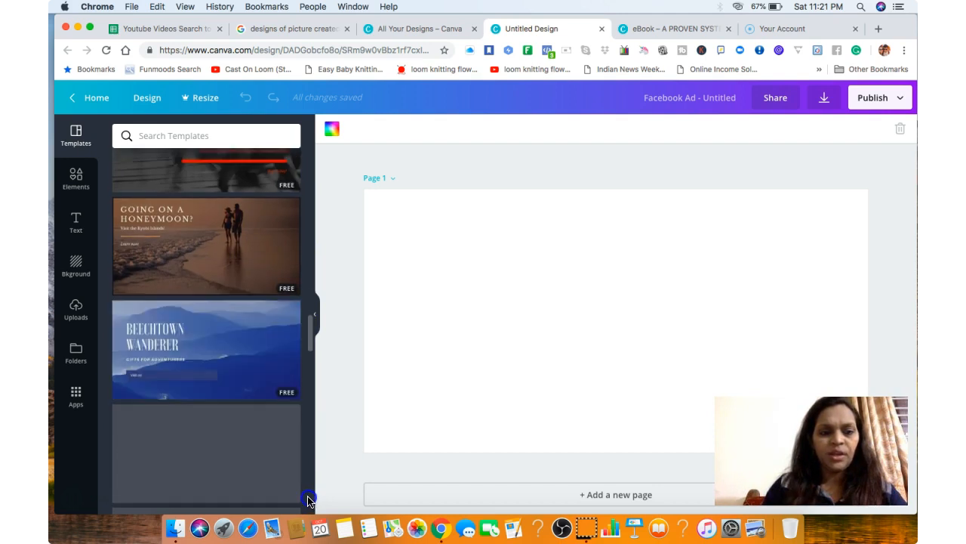
pyautogui.scroll(-5, 308, 500)
pyautogui.scroll(-5, 308, 518)
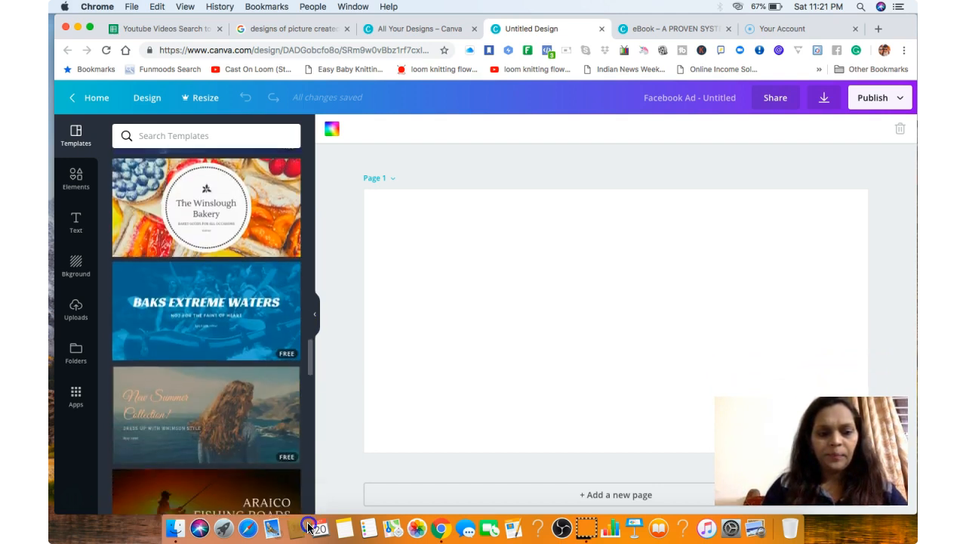
pyautogui.scroll(-3, 308, 536)
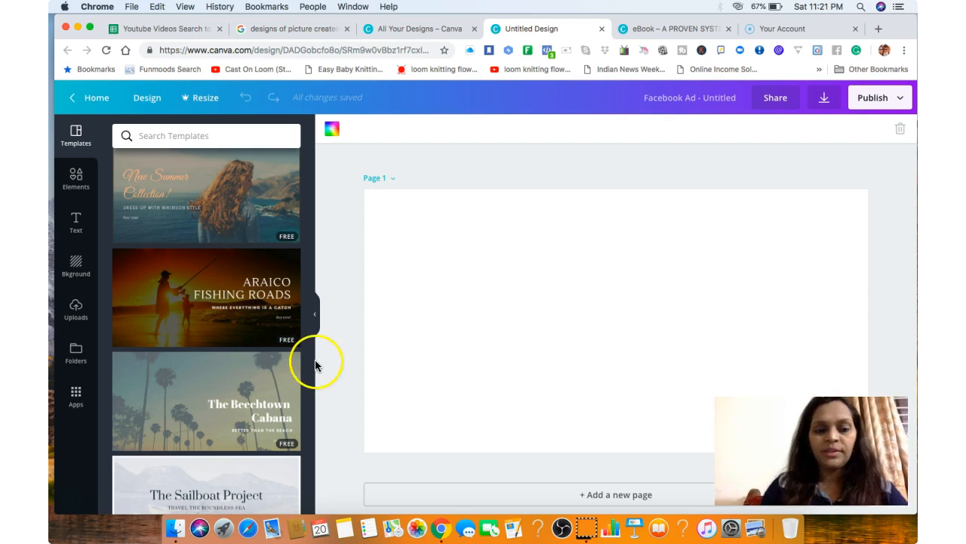
pyautogui.moveTo(313, 382)
pyautogui.mouseDown()
pyautogui.moveTo(317, 498)
pyautogui.moveTo(308, 236)
pyautogui.mouseUp()
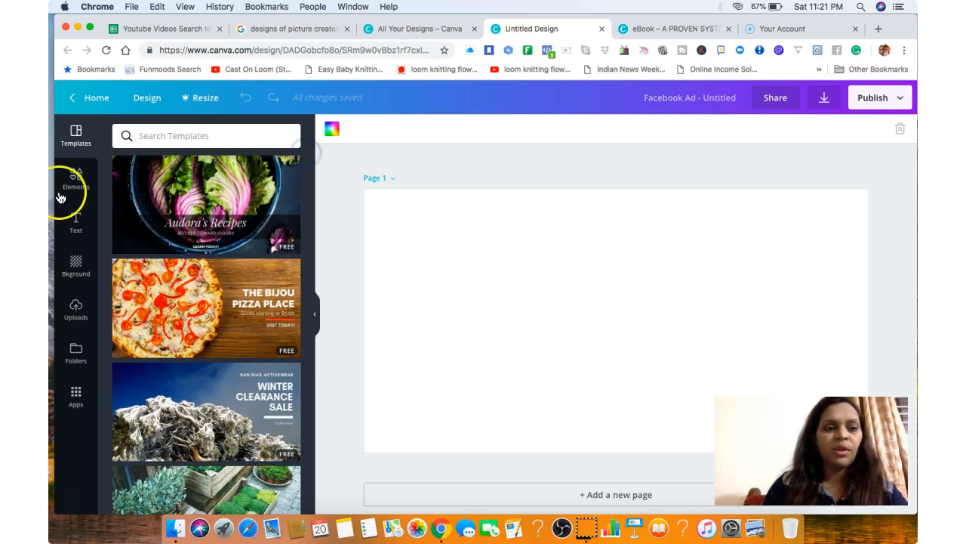
# Review the available design elements from free photos to frames, and look through the preset text styles.
pyautogui.click(66, 194)
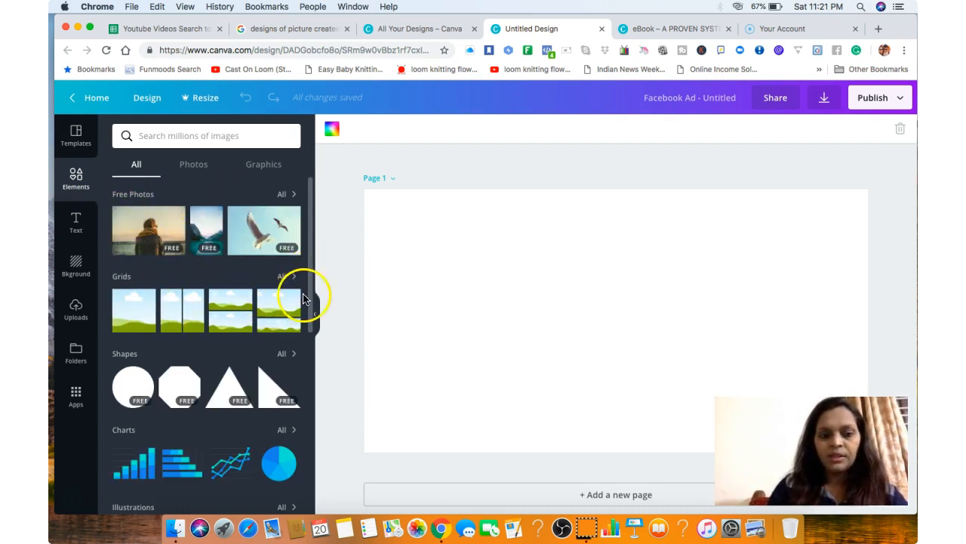
pyautogui.moveTo(310, 300); pyautogui.dragTo(317, 500)
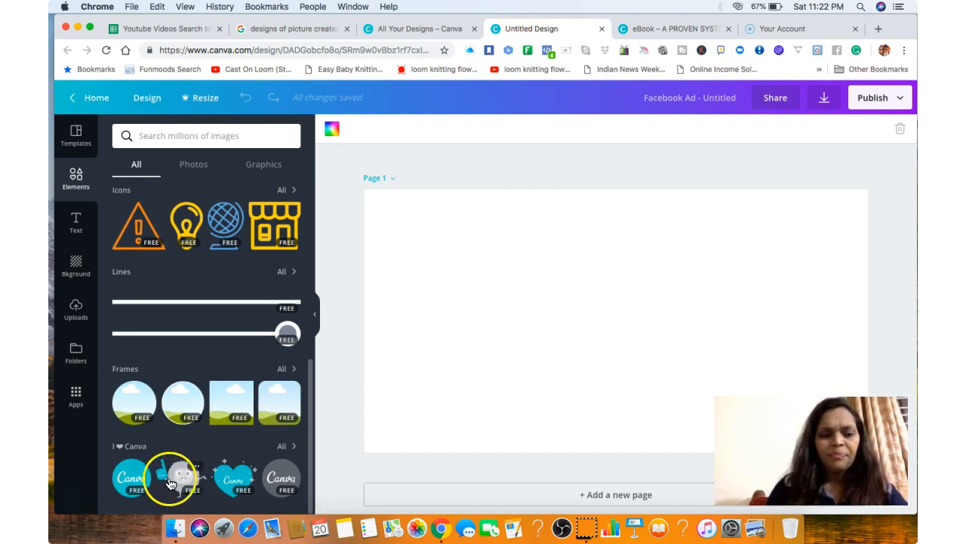
pyautogui.click(76, 226)
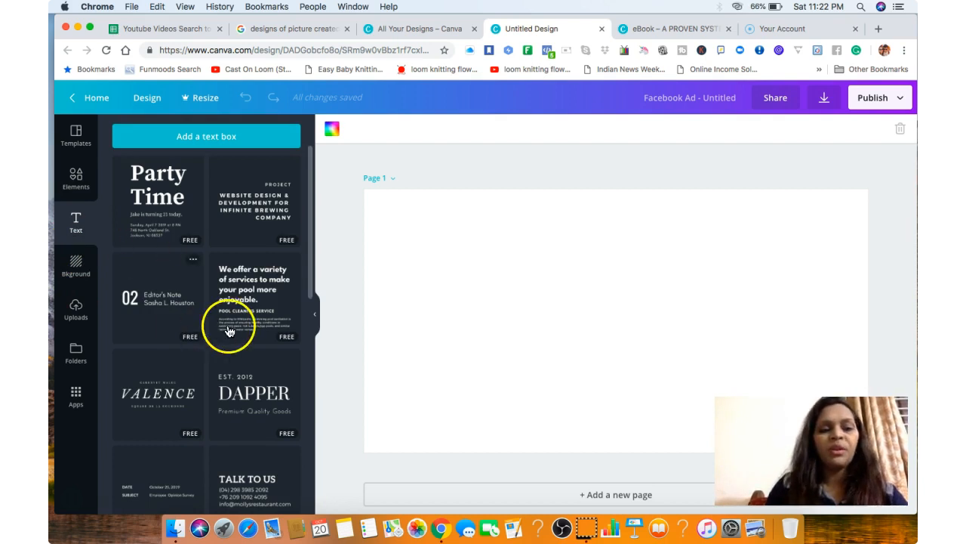
pyautogui.moveTo(313, 260); pyautogui.dragTo(297, 536)
pyautogui.moveTo(310, 393); pyautogui.dragTo(302, 187)
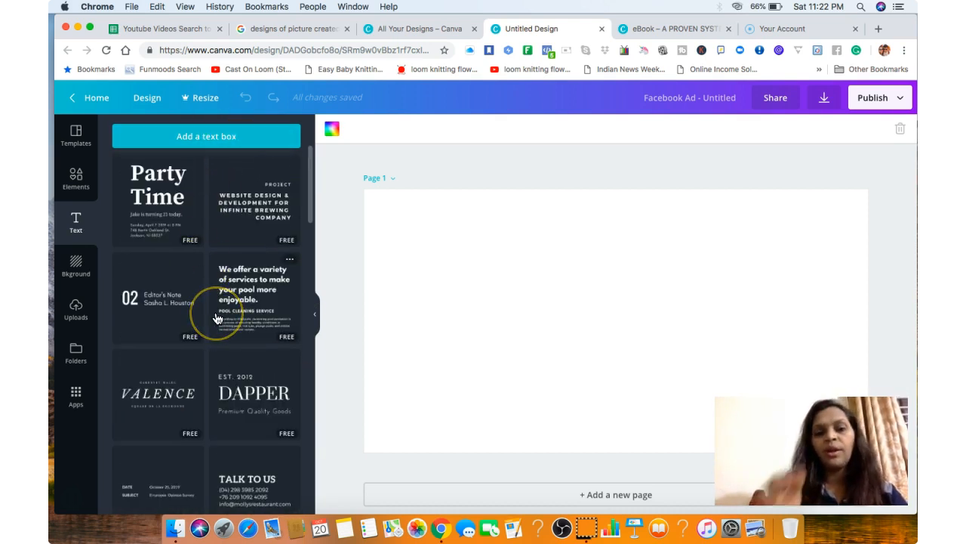
# Browse the backgrounds, try the flower field, green stripes and yellow pattern, and apply the beach photo with tall grass.
pyautogui.click(76, 264)
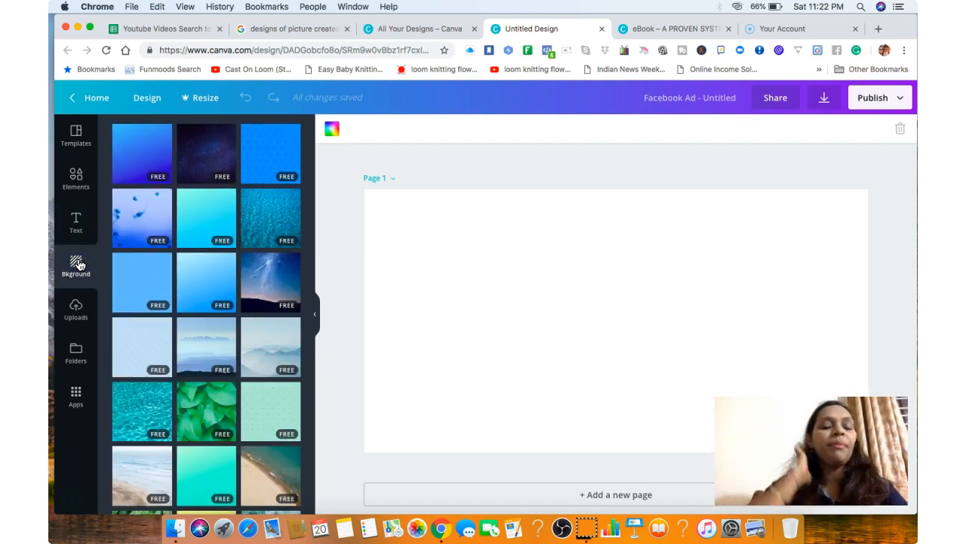
pyautogui.moveTo(310, 268); pyautogui.dragTo(298, 501)
pyautogui.scroll(-3, 299, 330)
pyautogui.click(211, 314)
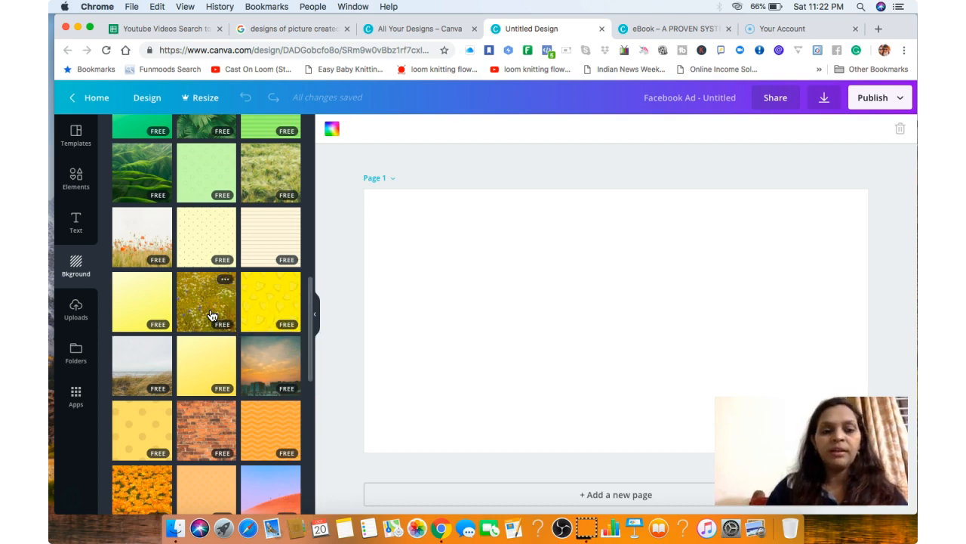
pyautogui.click(211, 315)
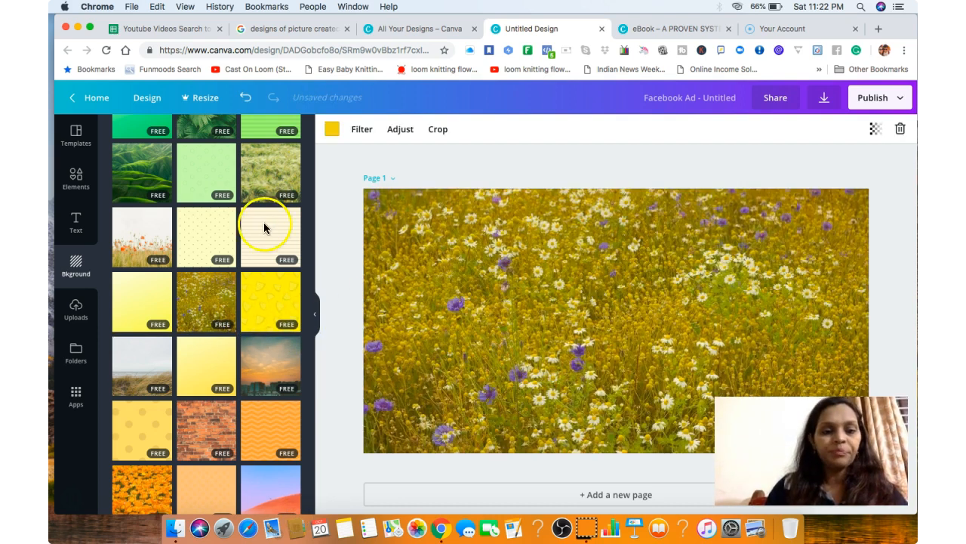
pyautogui.click(270, 136)
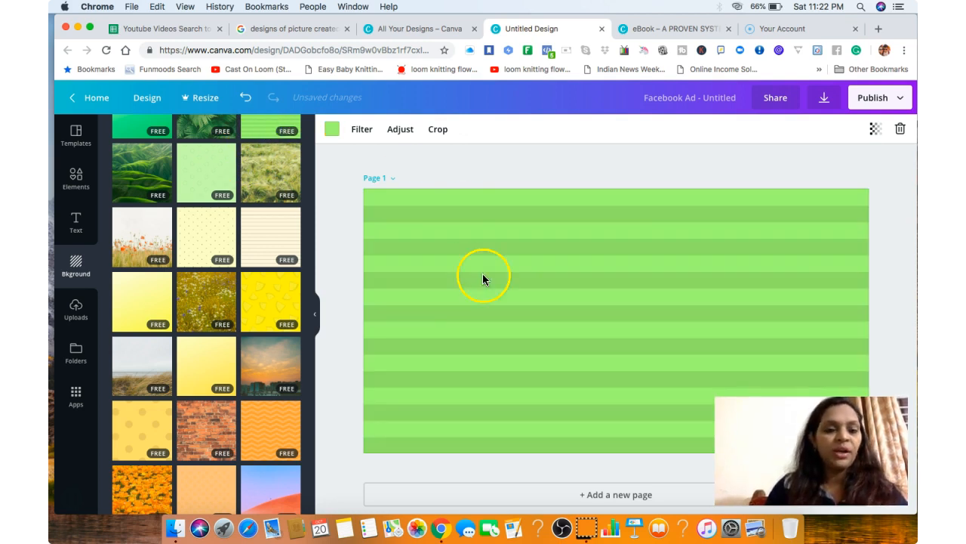
pyautogui.click(263, 309)
pyautogui.click(144, 372)
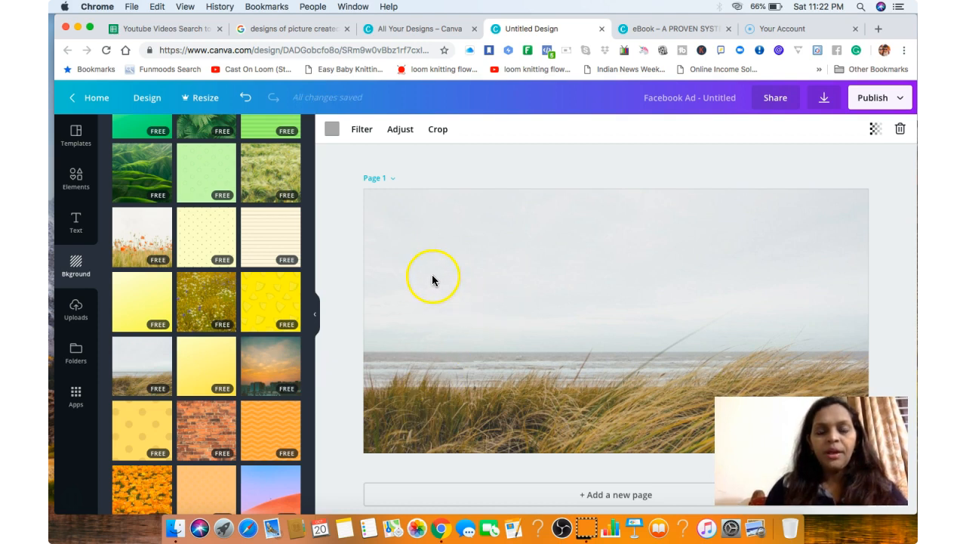
# Crop the beach background by shifting the photo up and slightly back down within the page frame.
pyautogui.rightClick(431, 131)
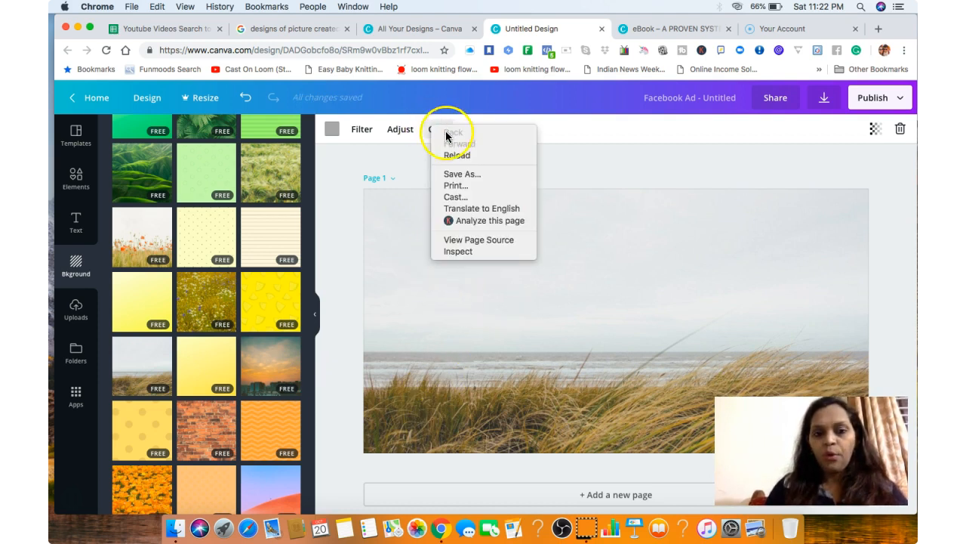
pyautogui.click(417, 230)
pyautogui.click(441, 130)
pyautogui.moveTo(547, 359); pyautogui.dragTo(547, 333)
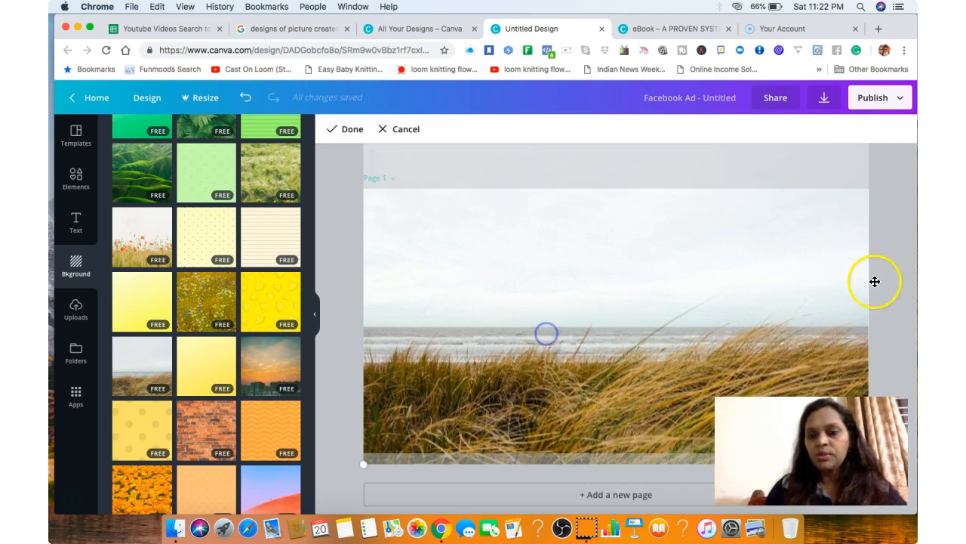
pyautogui.click(892, 305)
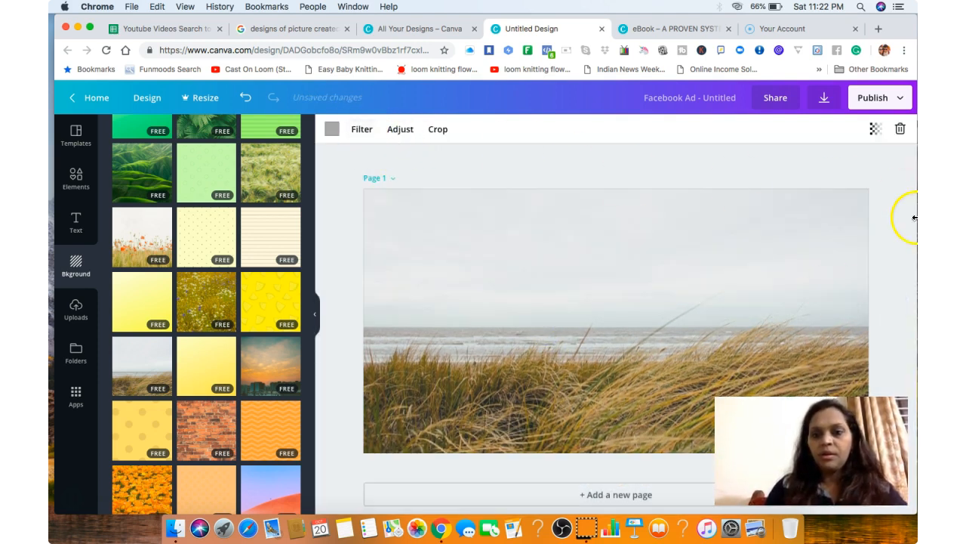
pyautogui.click(441, 129)
pyautogui.moveTo(444, 215)
pyautogui.mouseDown()
pyautogui.moveTo(459, 283)
pyautogui.moveTo(457, 223)
pyautogui.mouseUp()
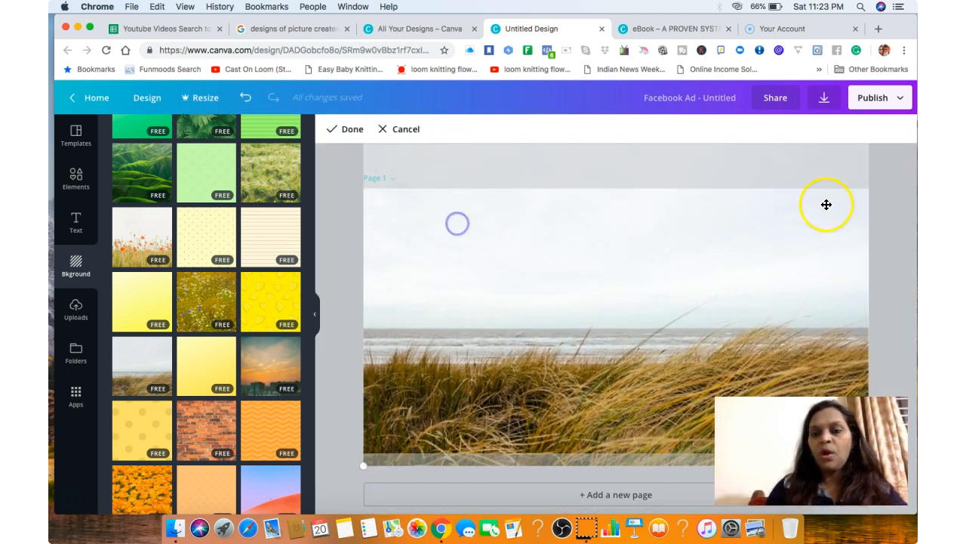
pyautogui.click(343, 129)
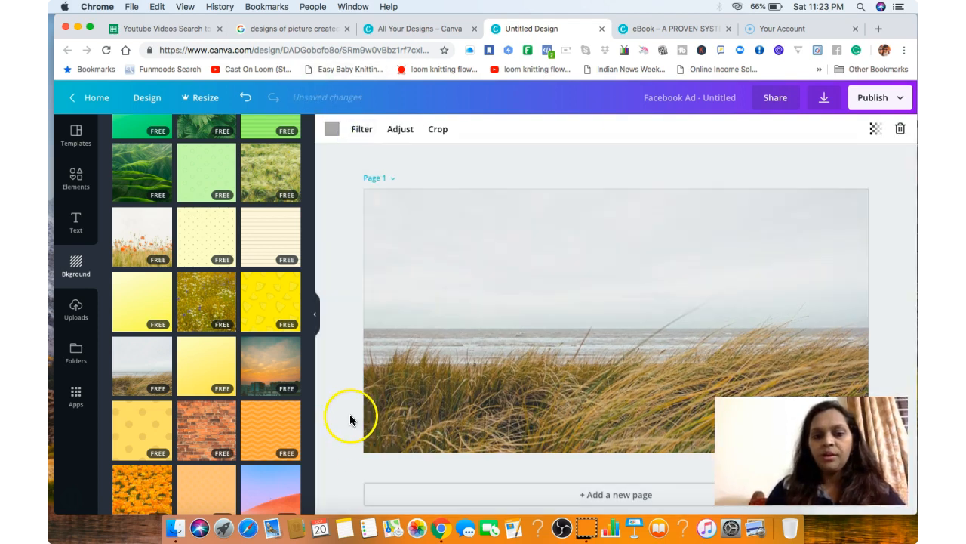
pyautogui.click(491, 365)
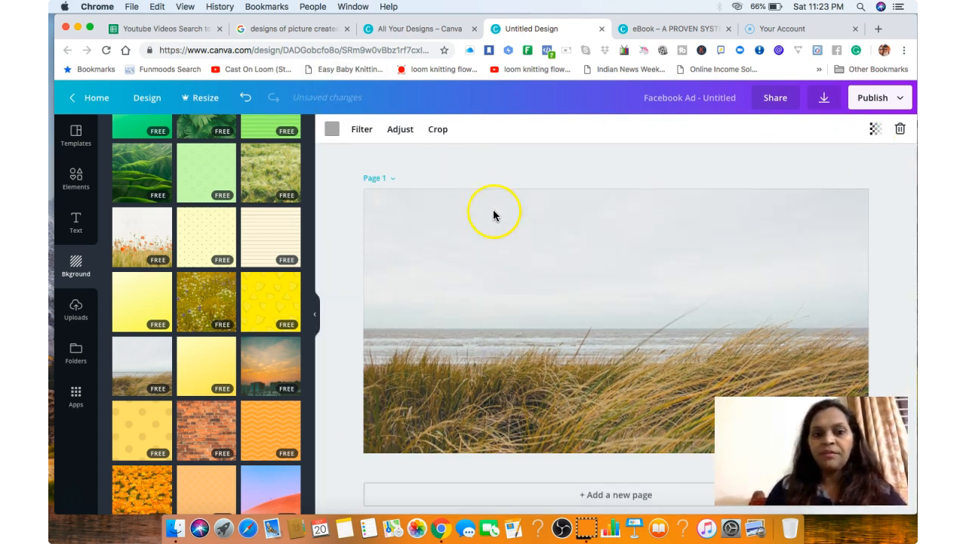
# Try the Solar, Festive, Retro, Dare and Drama filters on the beach background and apply the Peony filter.
pyautogui.click(361, 130)
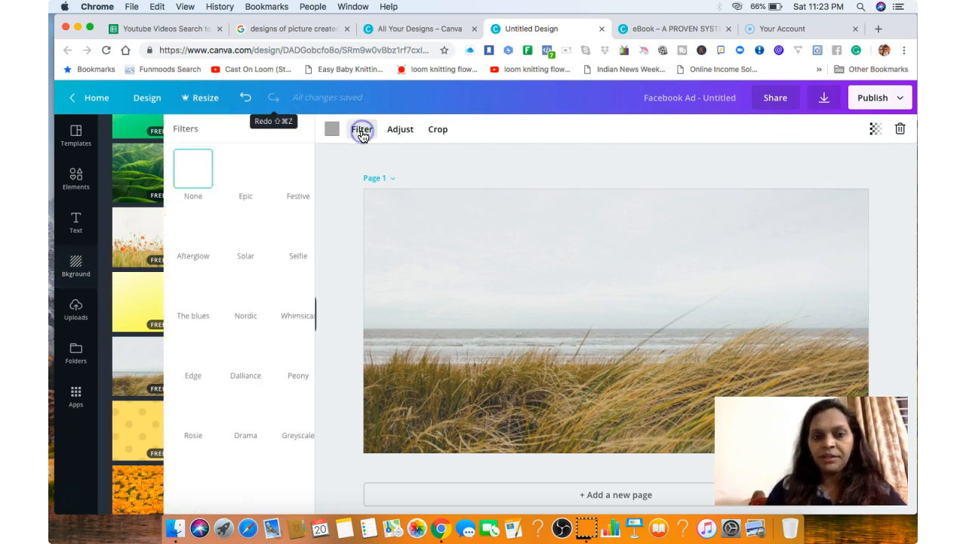
pyautogui.click(188, 240)
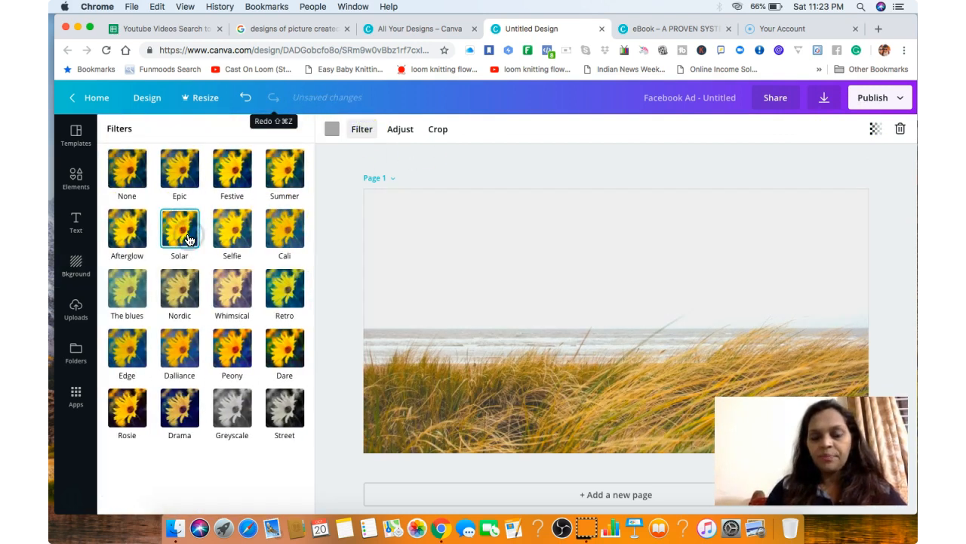
pyautogui.click(237, 174)
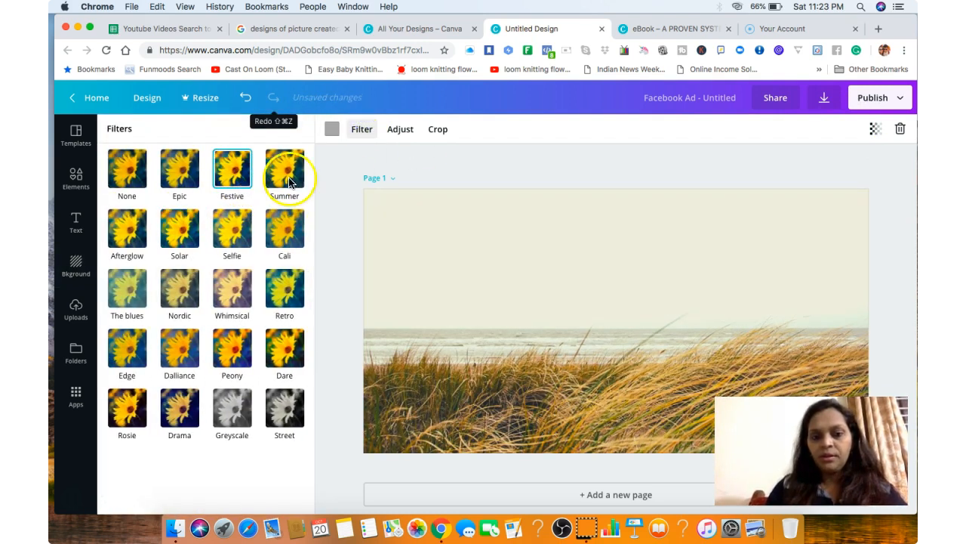
pyautogui.click(290, 279)
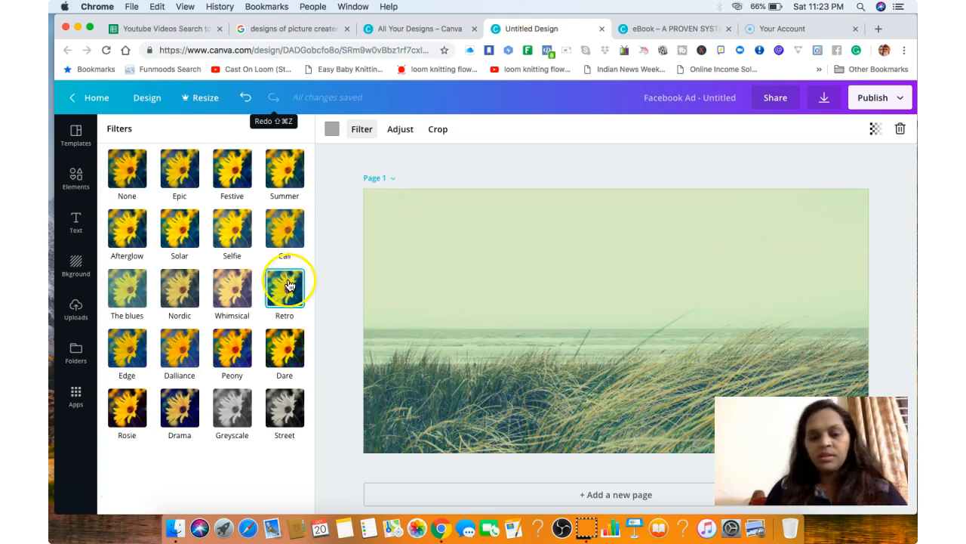
pyautogui.click(238, 348)
pyautogui.click(270, 356)
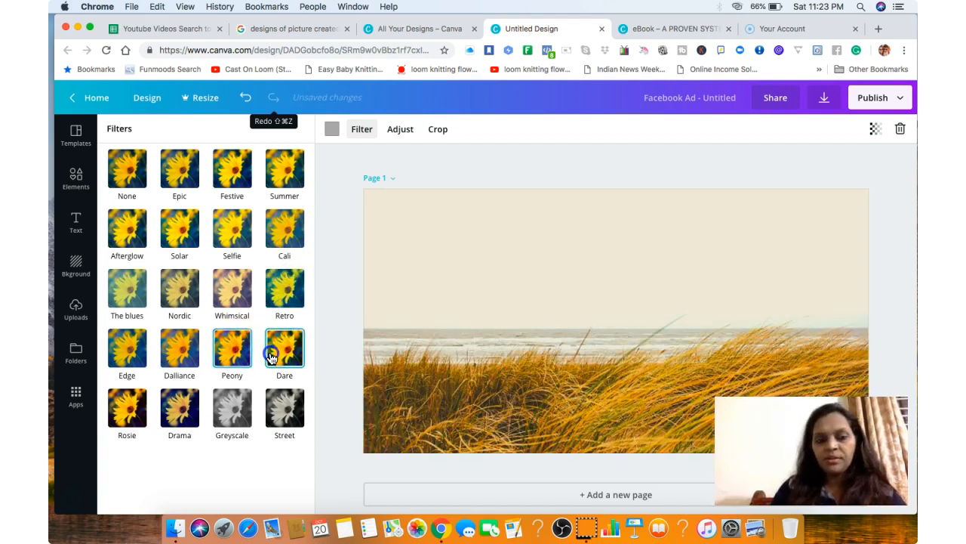
pyautogui.click(176, 407)
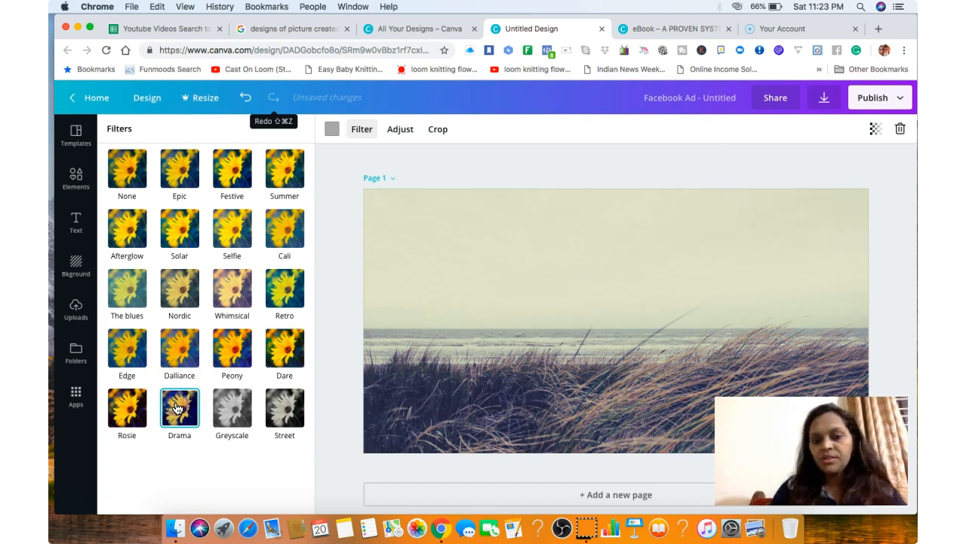
pyautogui.click(127, 370)
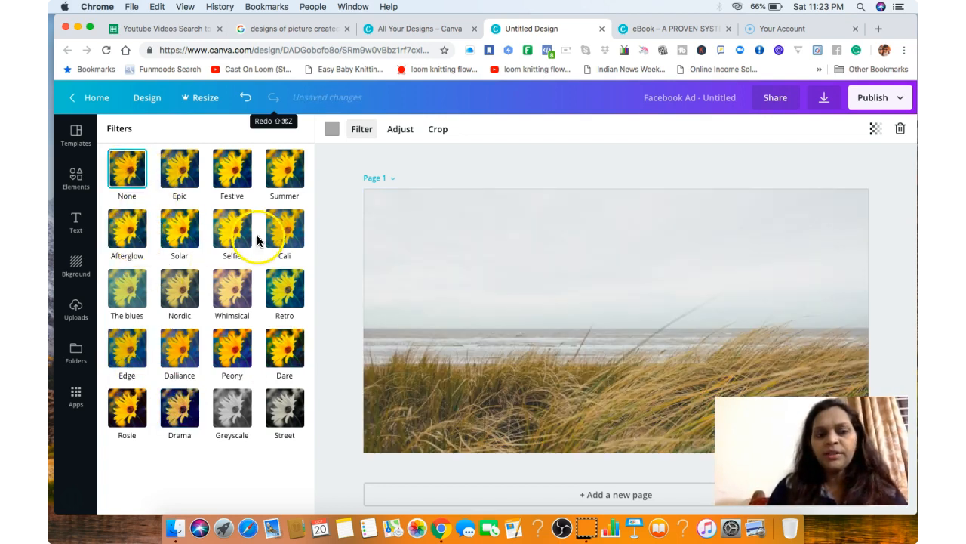
pyautogui.click(286, 293)
pyautogui.click(236, 351)
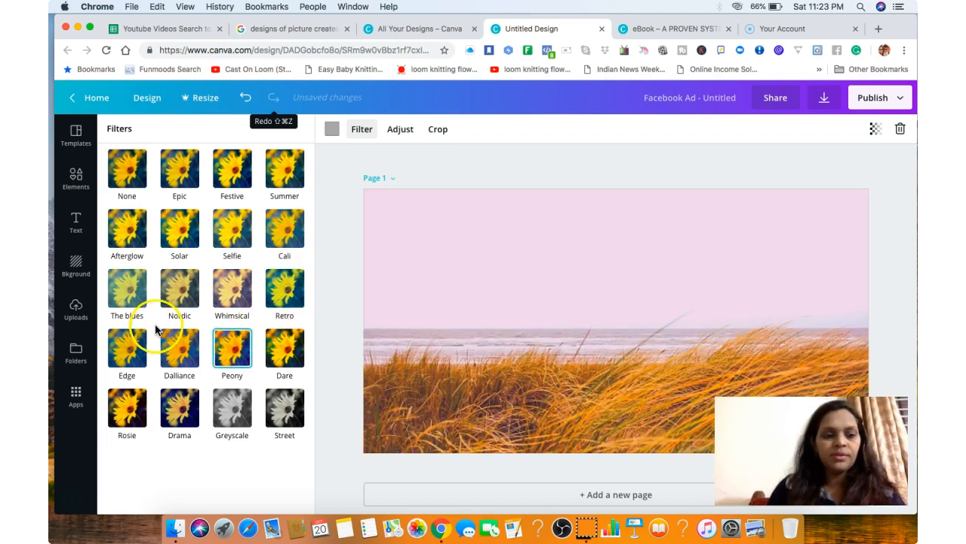
# Review the uploaded images, the photo and design folders, and the available Canva apps.
pyautogui.click(76, 308)
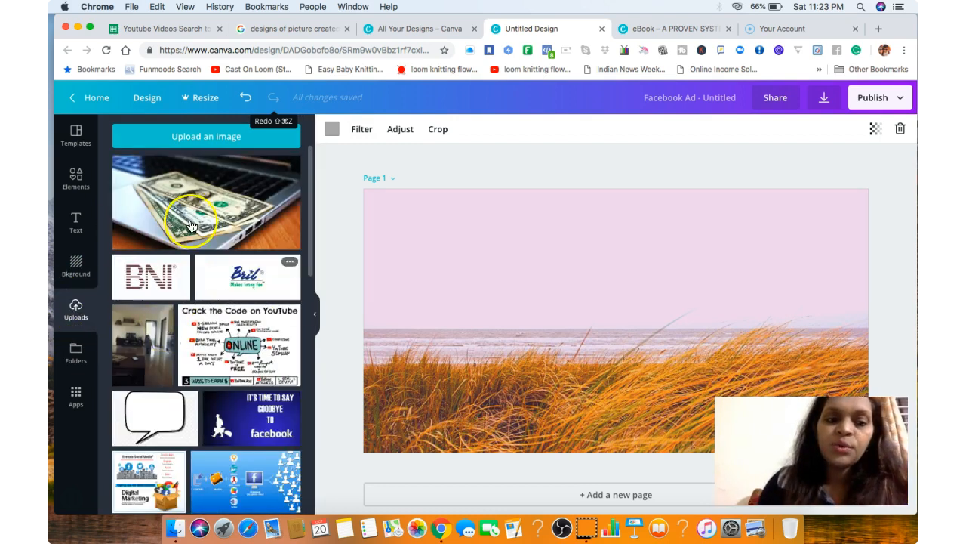
pyautogui.click(78, 354)
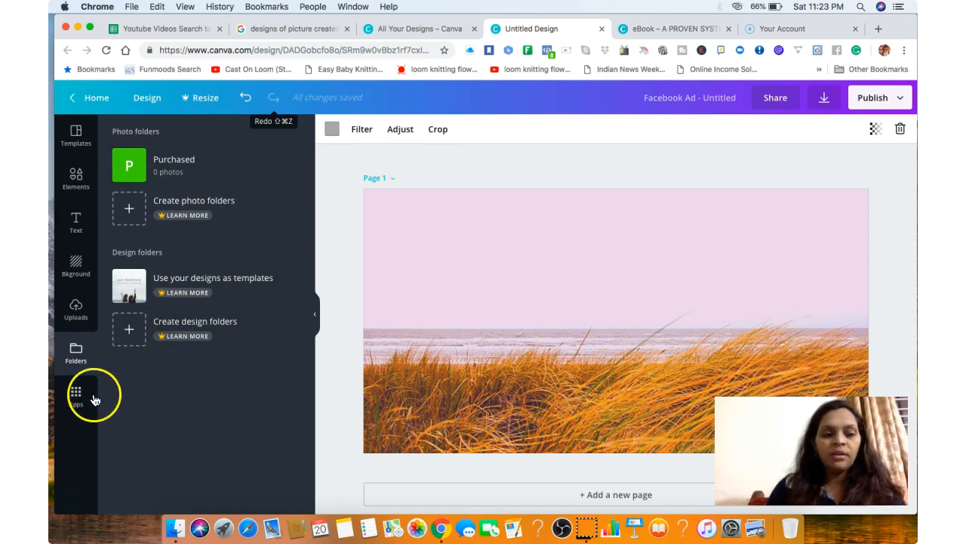
pyautogui.click(76, 394)
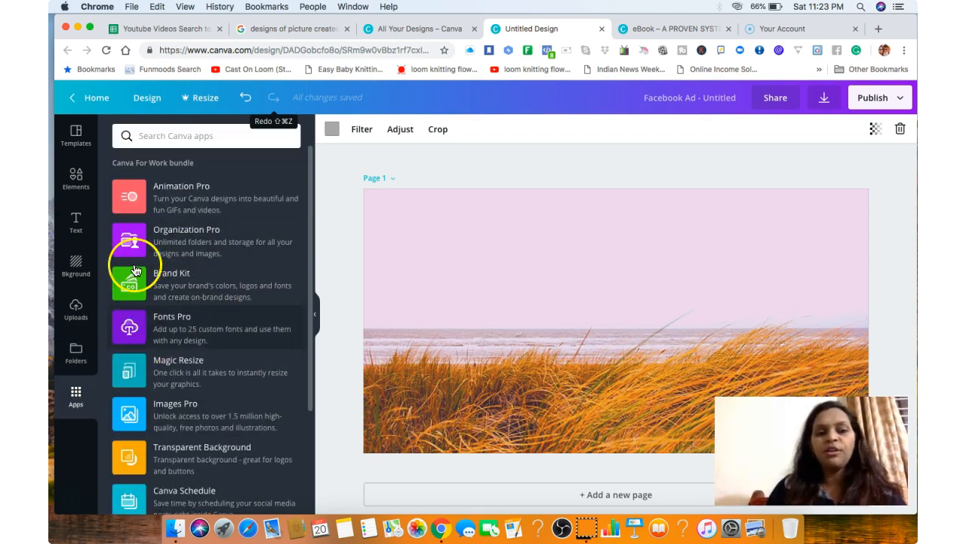
# Return to the design elements and delete the beach background photo from the page.
pyautogui.click(76, 181)
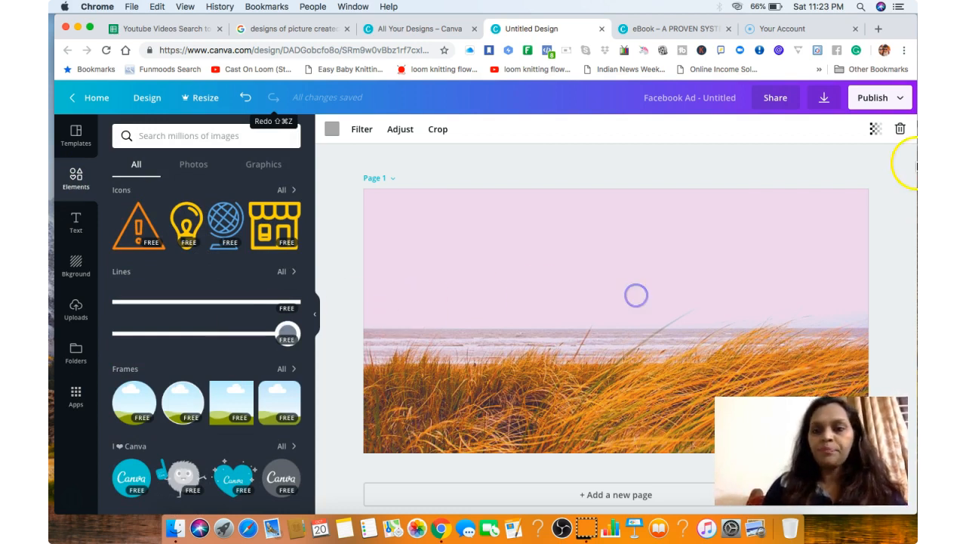
pyautogui.click(900, 132)
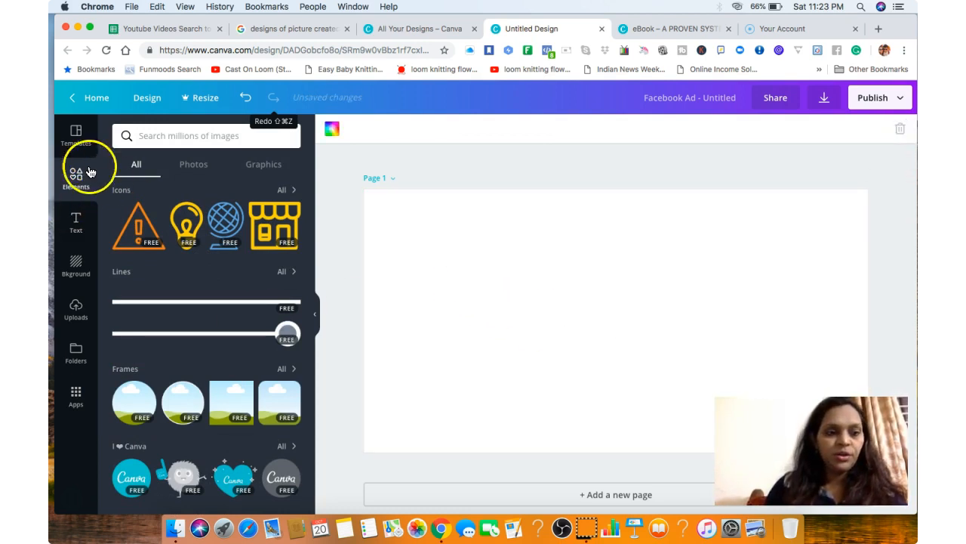
# Browse the Facebook Ad templates and search them for "work from home" and for "youtube".
pyautogui.click(75, 136)
pyautogui.moveTo(309, 169); pyautogui.dragTo(299, 73)
pyautogui.click(186, 138)
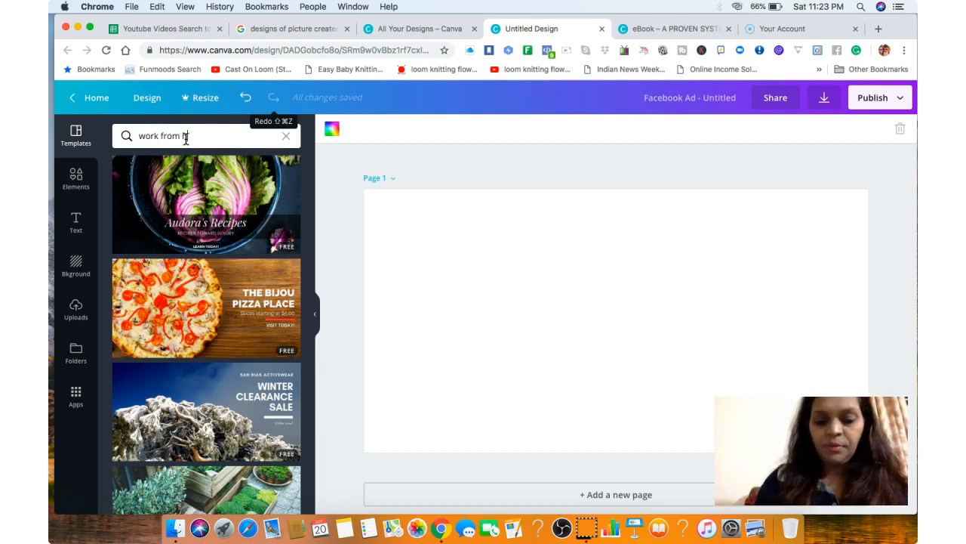
pyautogui.press('Return')
pyautogui.click(261, 128)
pyautogui.click(286, 136)
pyautogui.click(201, 137)
pyautogui.write('youtube')
pyautogui.press('Return')
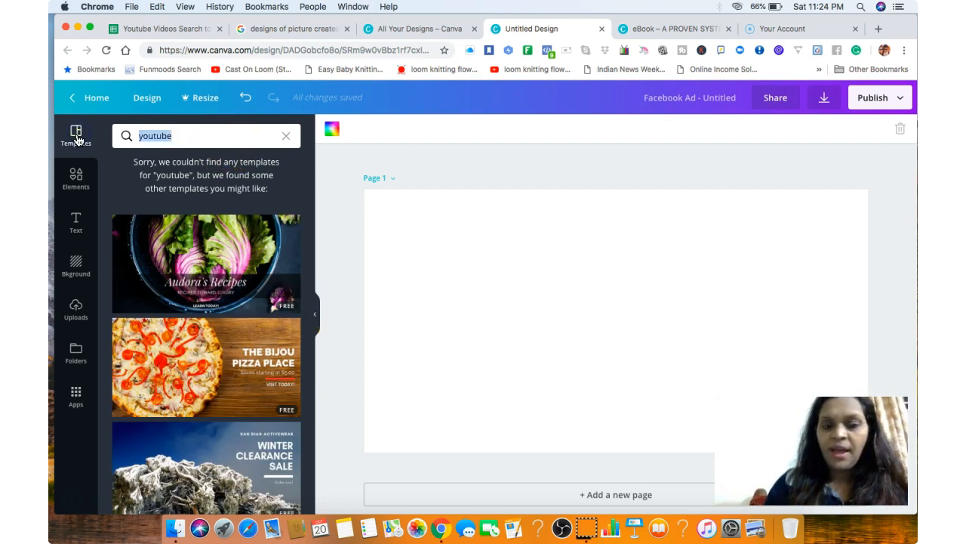
# Search the templates for "sky" and look through the suggested designs.
pyautogui.press('BackSpace')
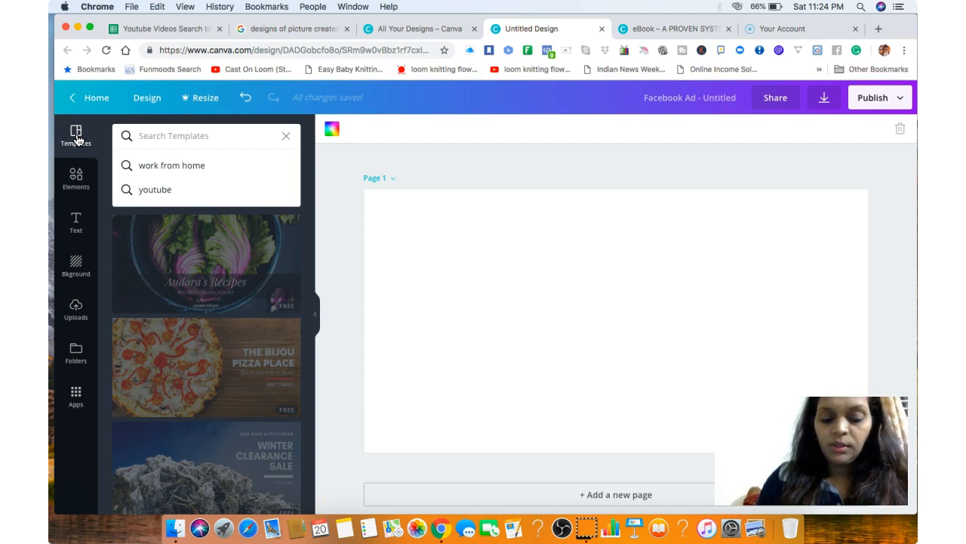
pyautogui.write('sky')
pyautogui.press('Return')
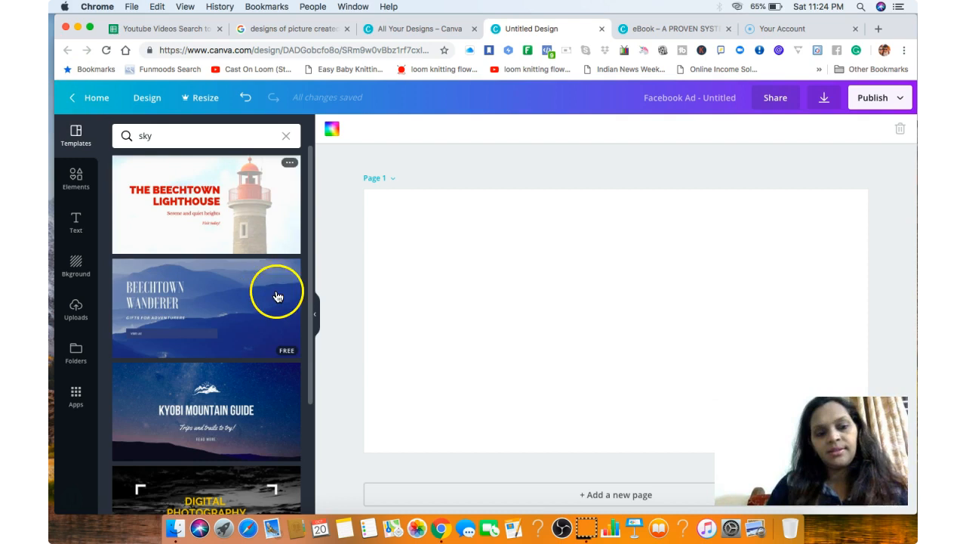
pyautogui.moveTo(311, 283); pyautogui.dragTo(317, 424)
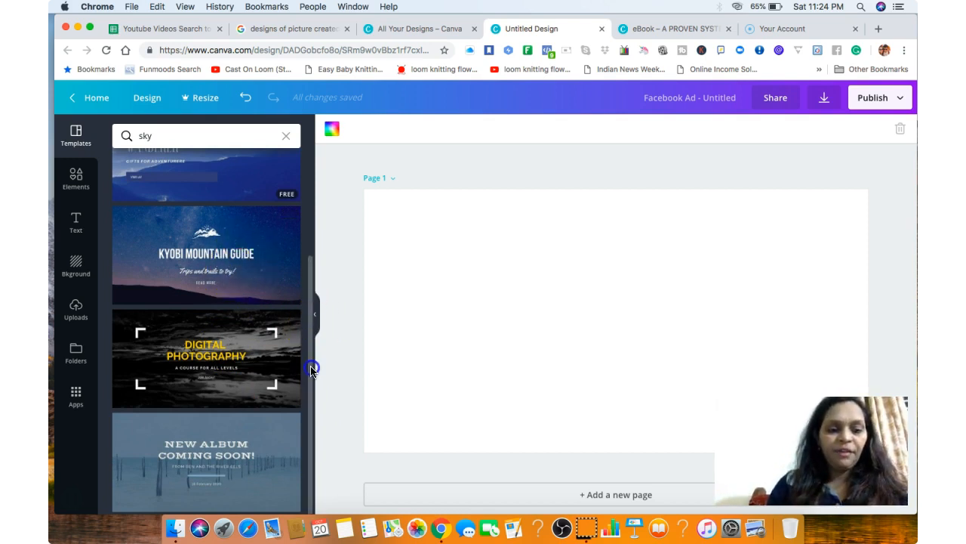
pyautogui.moveTo(311, 369); pyautogui.dragTo(318, 140)
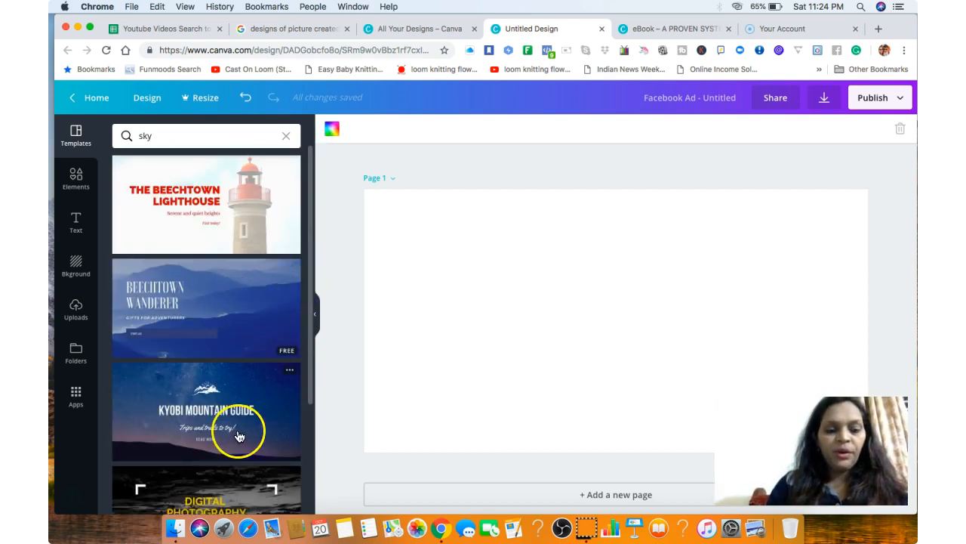
# Apply the Digital Photography template to the page and try to crop its dark cloud background.
pyautogui.click(240, 484)
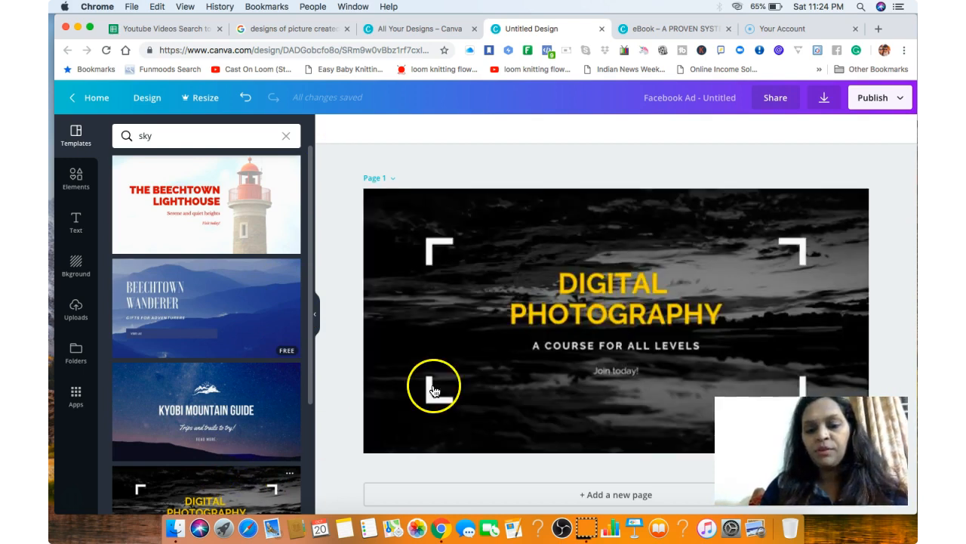
pyautogui.click(559, 359)
pyautogui.click(441, 130)
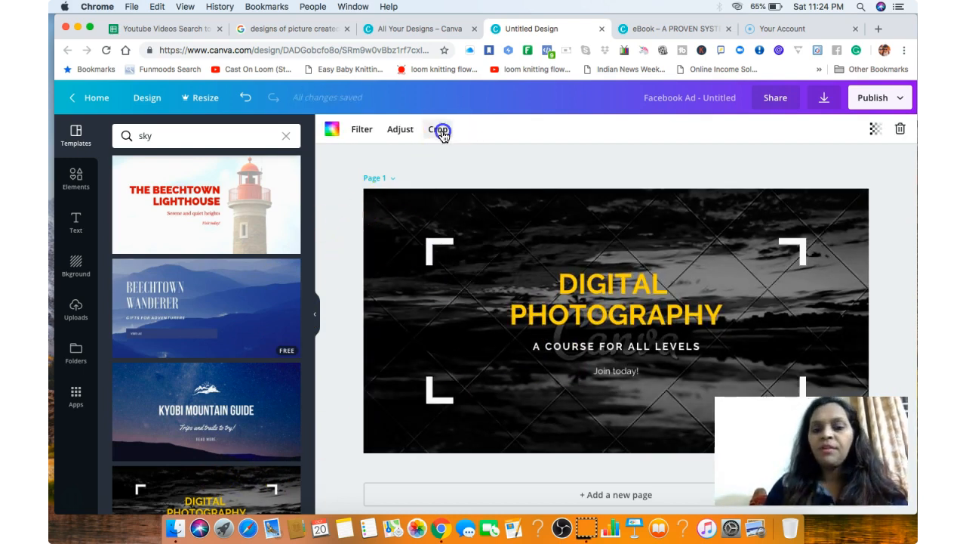
pyautogui.moveTo(483, 235); pyautogui.dragTo(489, 328)
pyautogui.click(889, 295)
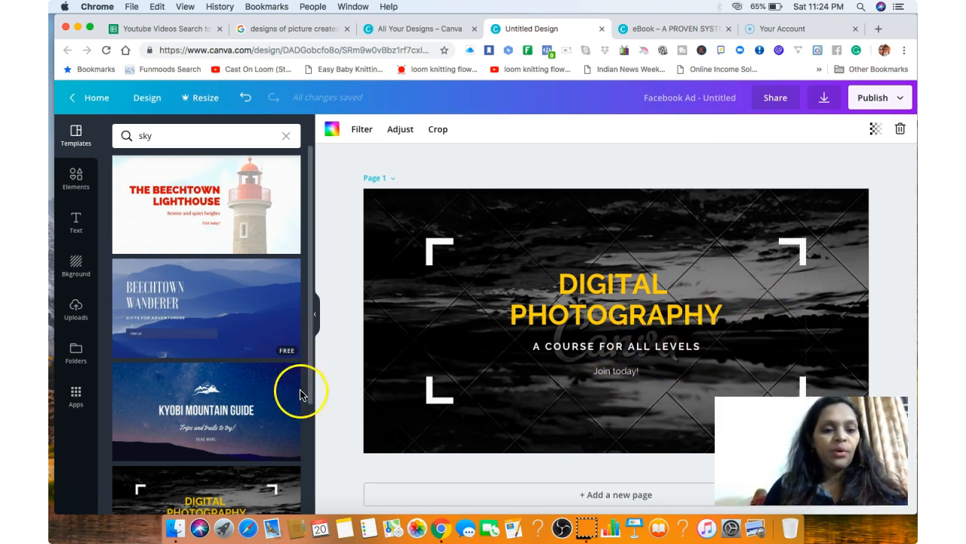
# Compare the Kyobi Mountain Guide and Digital Photography templates on the page and apply Kyobi Mountain Guide.
pyautogui.click(262, 428)
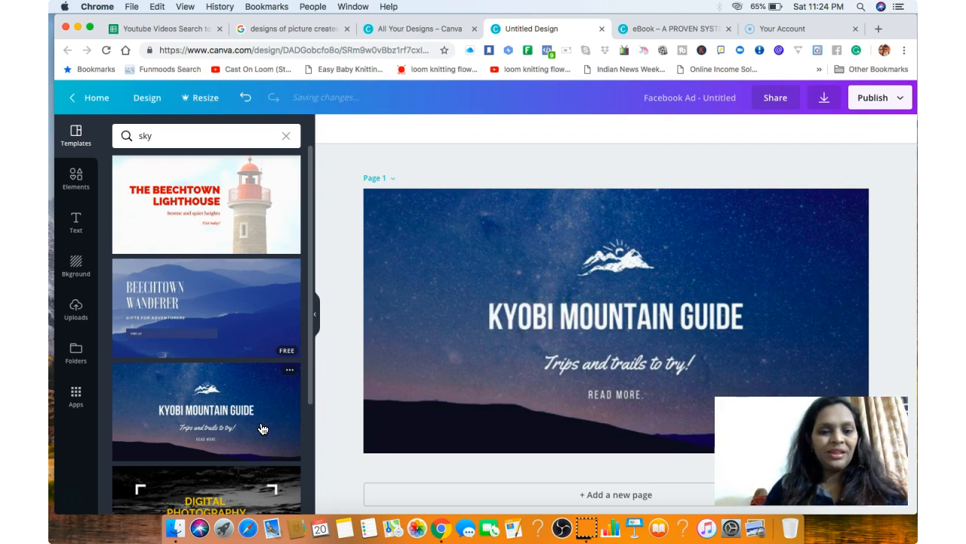
pyautogui.click(430, 382)
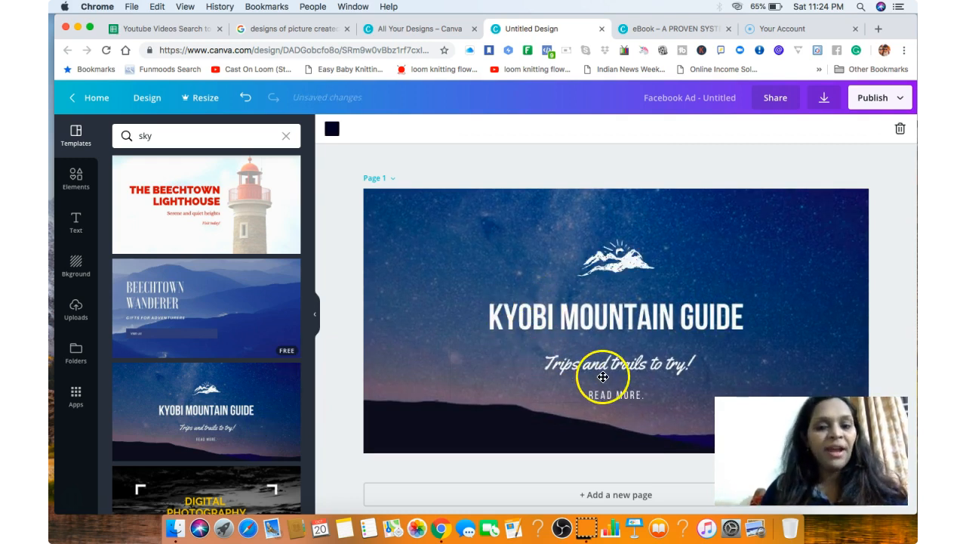
pyautogui.click(196, 483)
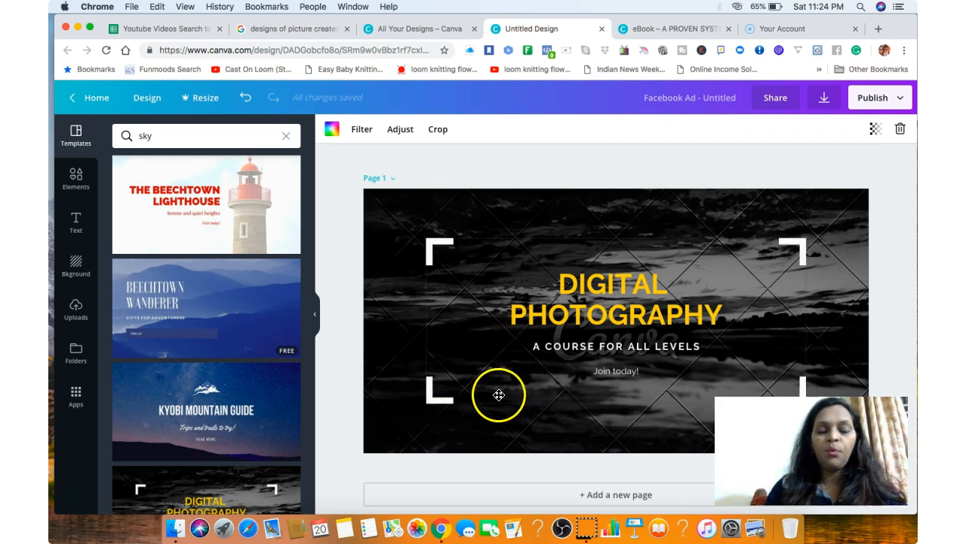
pyautogui.click(196, 412)
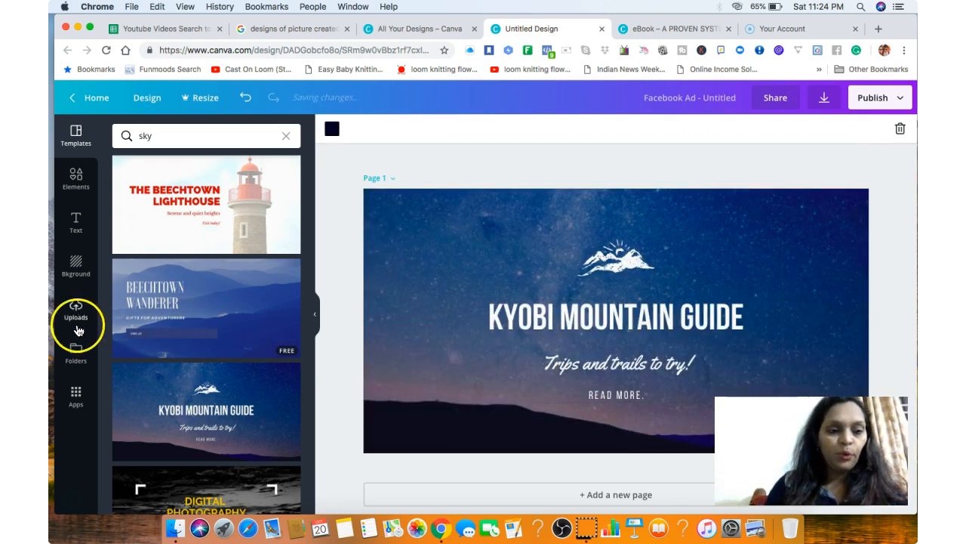
# Crop the night-sky background by shifting the photo slightly up within the page frame.
pyautogui.click(480, 389)
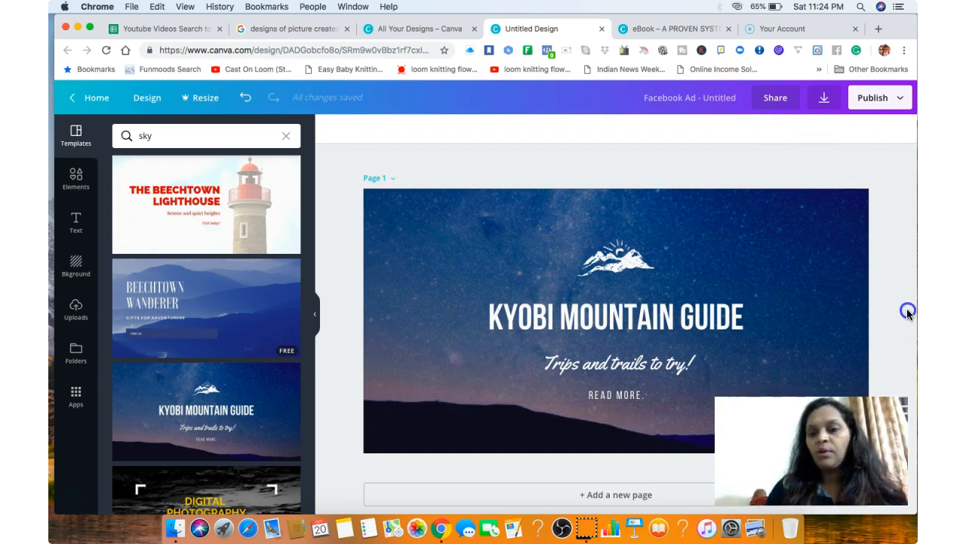
pyautogui.click(790, 307)
pyautogui.click(414, 129)
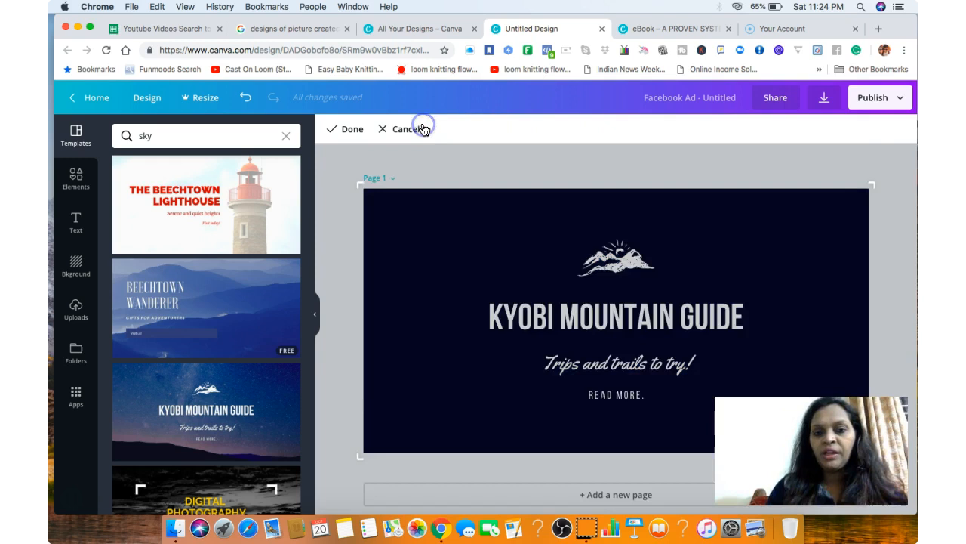
pyautogui.moveTo(511, 234); pyautogui.dragTo(492, 268)
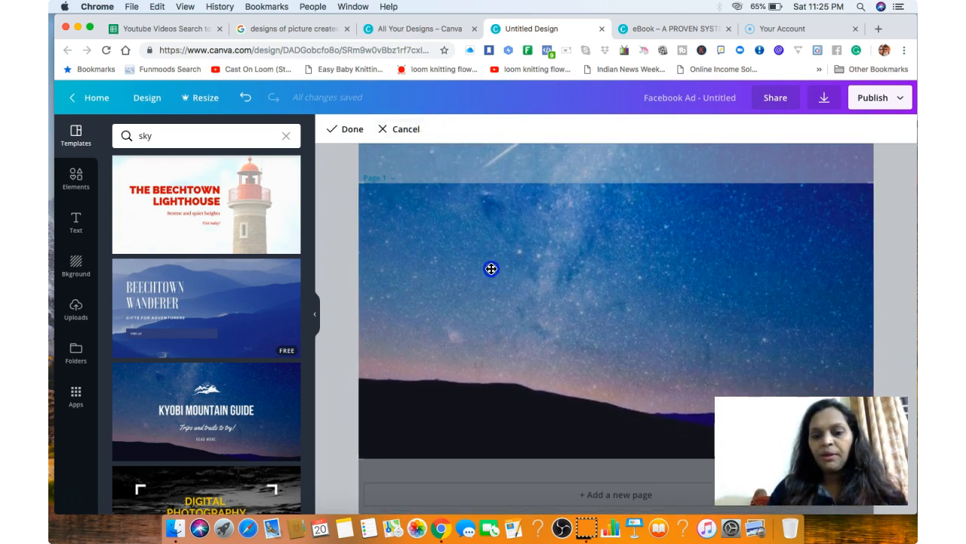
pyautogui.click(345, 129)
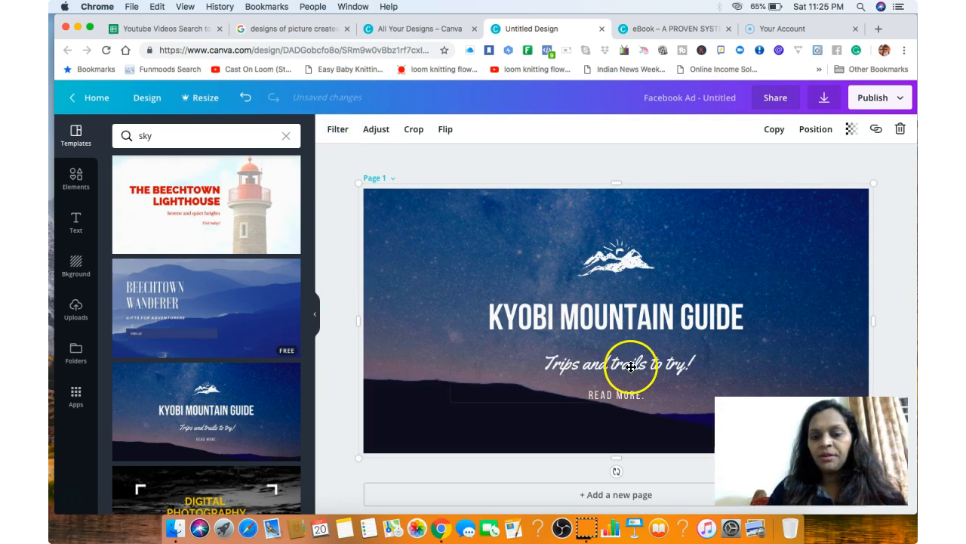
pyautogui.press('super+Tab')
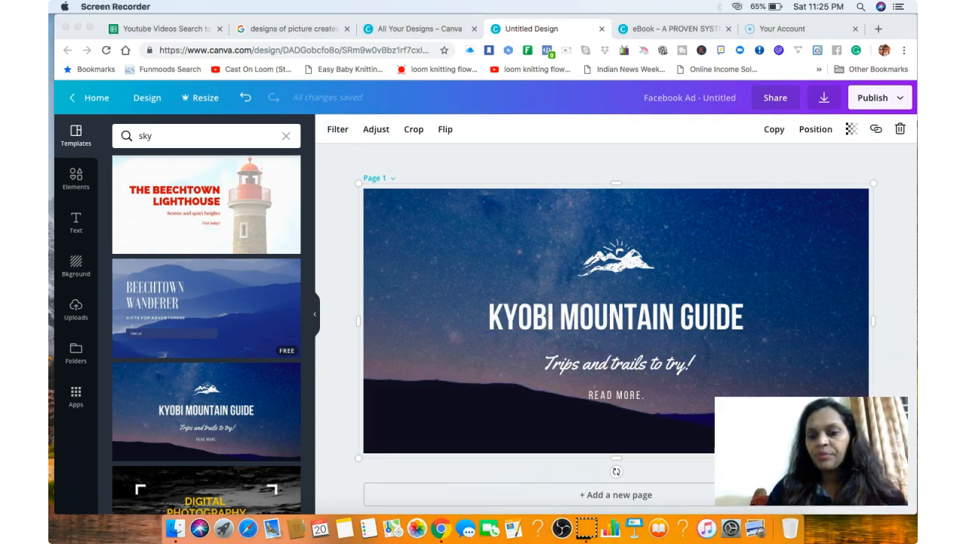
# Replace the "Kyobi Mountain Guide" headline with the presenter's full name followed by "INNER CIRCLE".
pyautogui.click(625, 265)
pyautogui.click(624, 316)
pyautogui.tripleClick(620, 318)
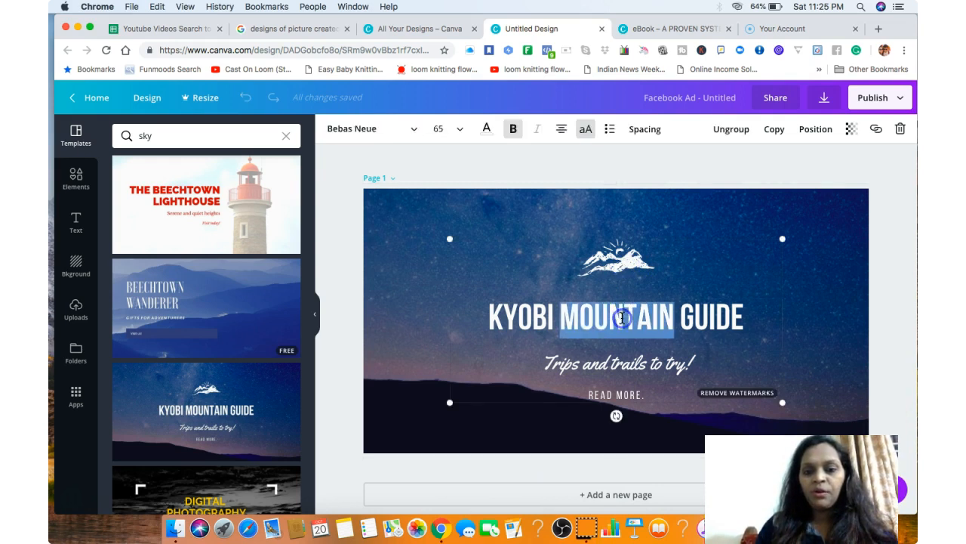
pyautogui.write('S')
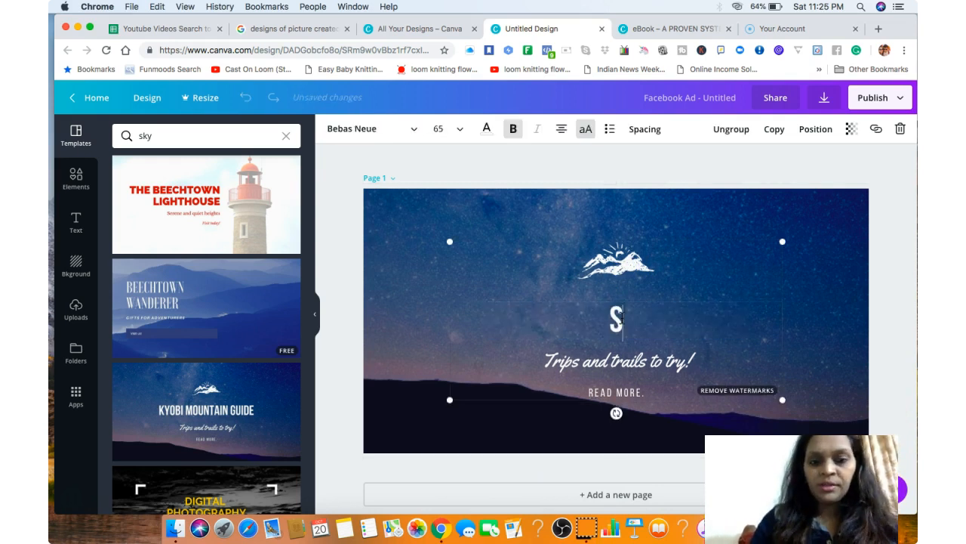
pyautogui.write('UMAN')
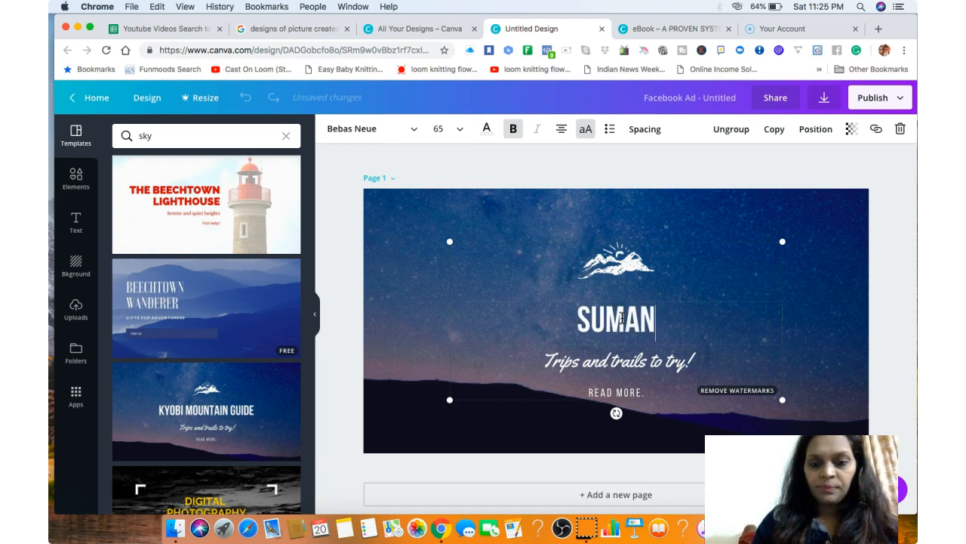
pyautogui.write(' JAIN')
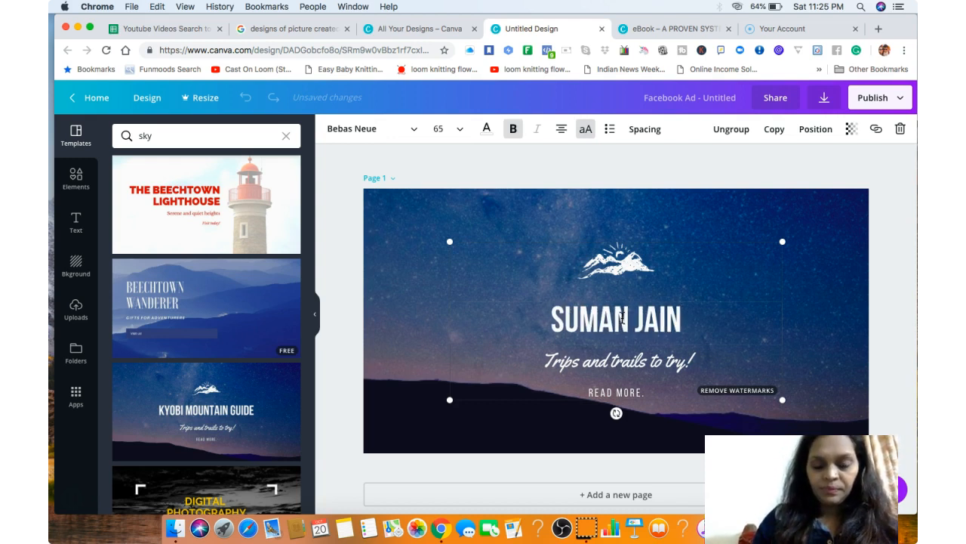
pyautogui.write(' INNER')
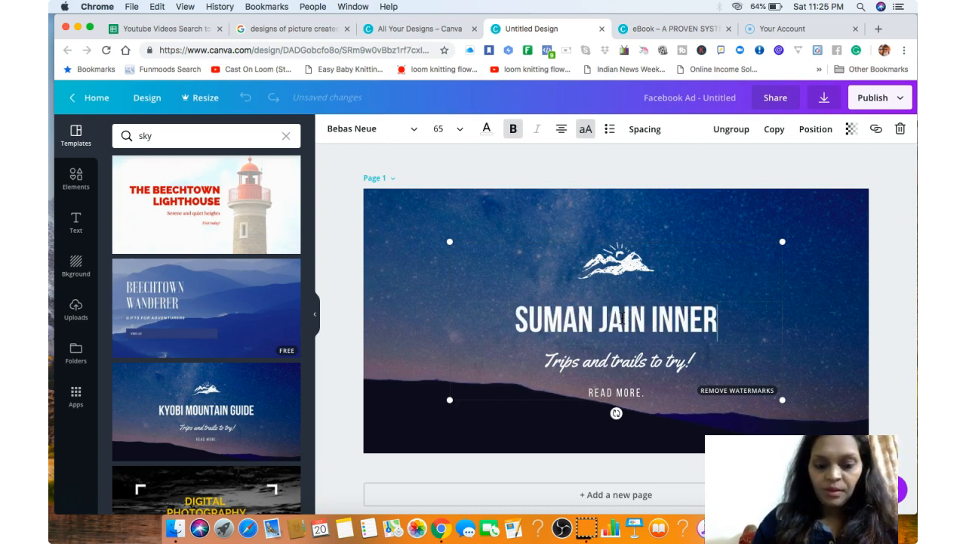
pyautogui.write(' CIRCLE')
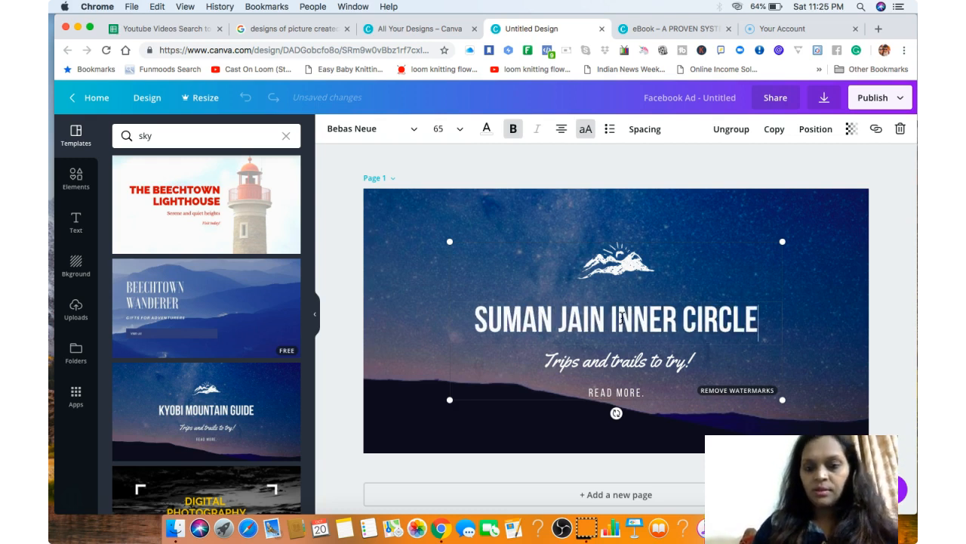
# Change the tagline to "Tips and Tricks on Making money Online" and the "Read more" line below it to "SUBSCRIBE NOW".
pyautogui.click(616, 359)
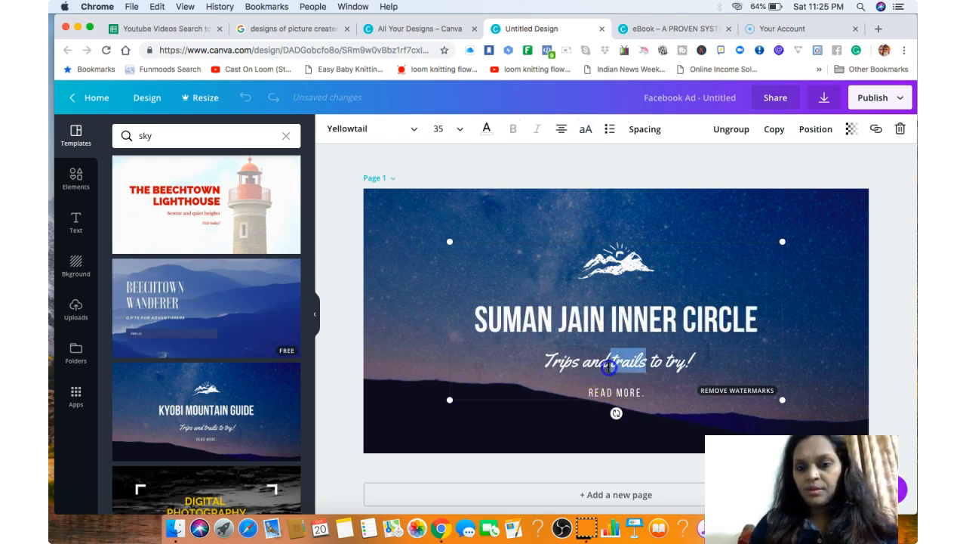
pyautogui.tripleClick(609, 366)
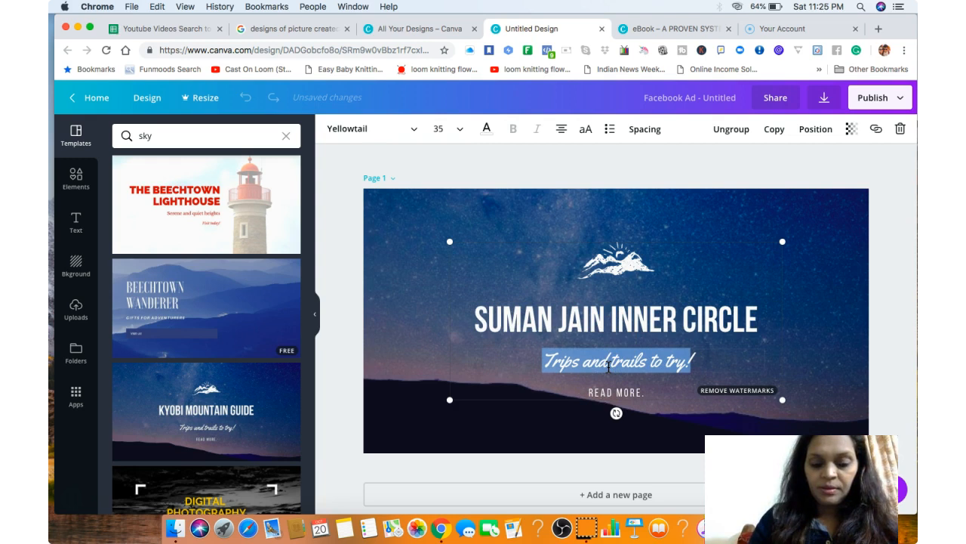
pyautogui.write('Tips and Tr')
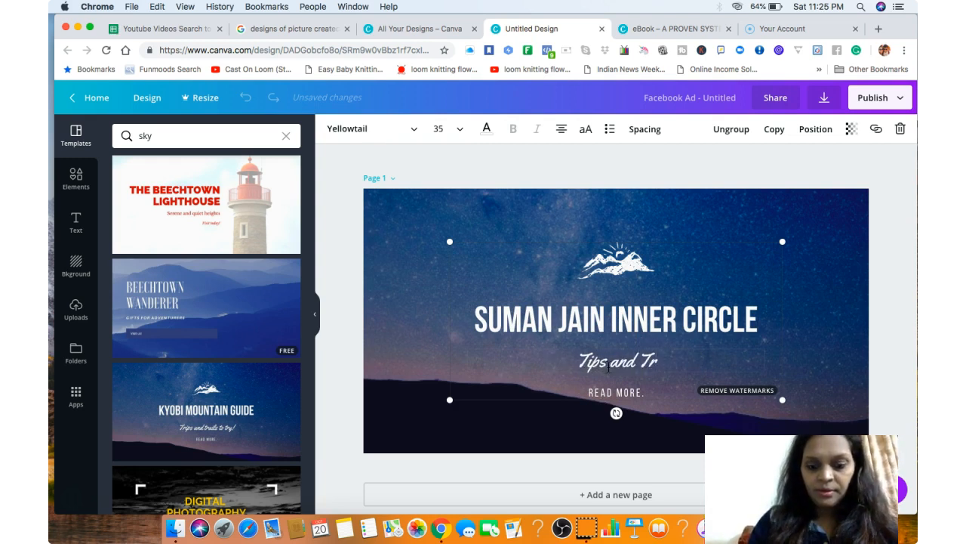
pyautogui.write('icks on')
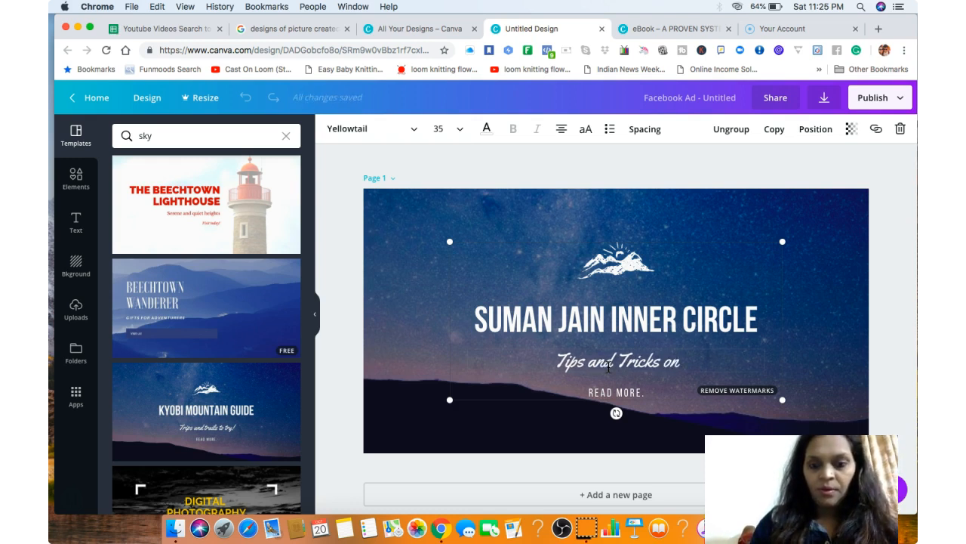
pyautogui.write(' Mak')
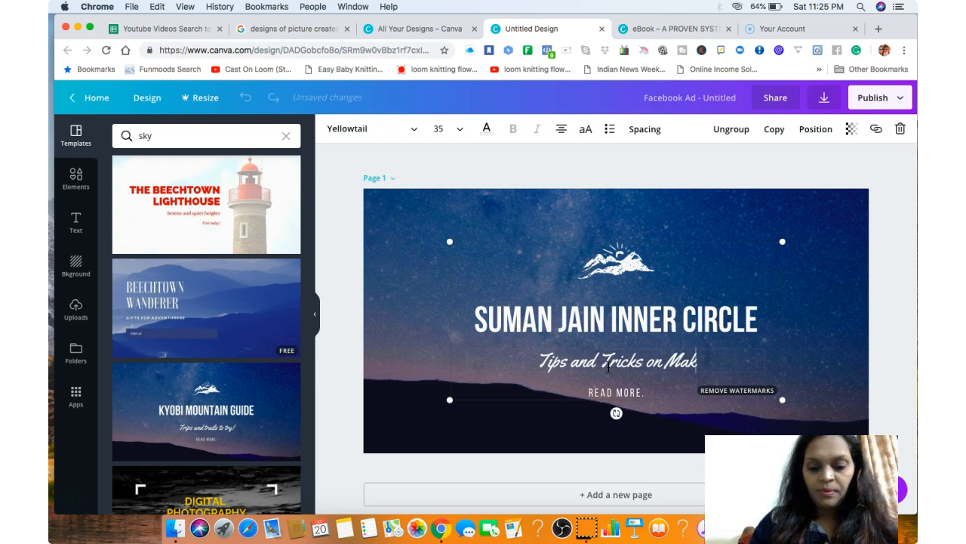
pyautogui.write('ing money Online')
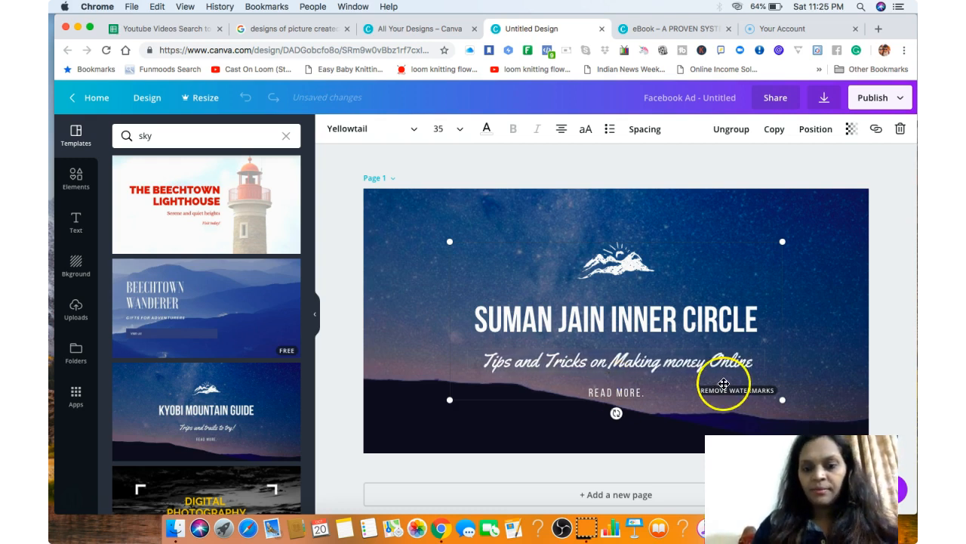
pyautogui.click(628, 392)
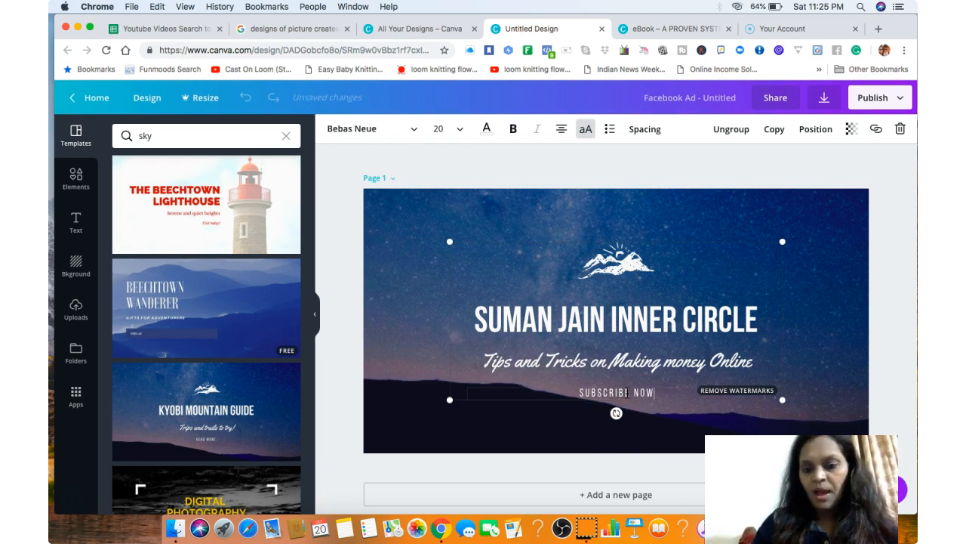
# Crop the white mountain graphic above the headline and scale down the group containing it and the three text lines.
pyautogui.click(624, 259)
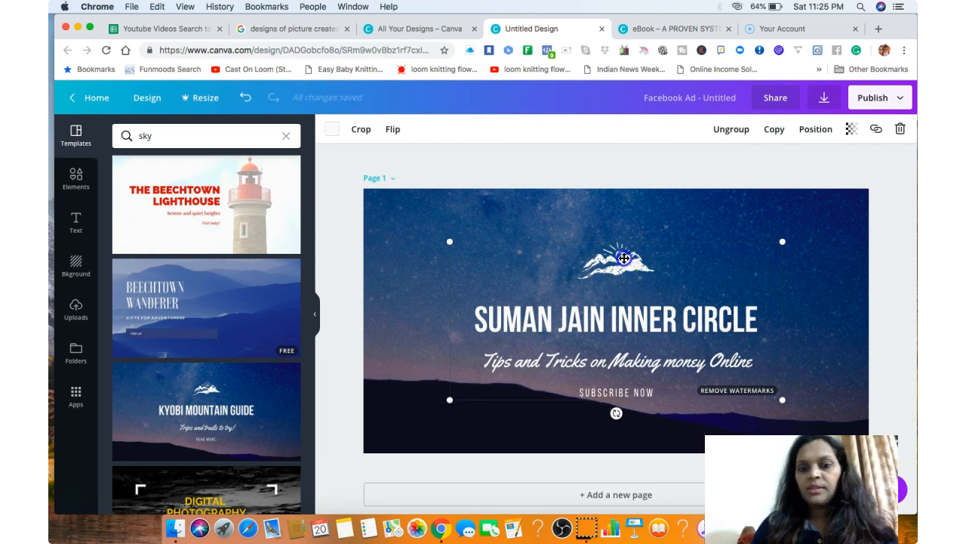
pyautogui.doubleClick(624, 258)
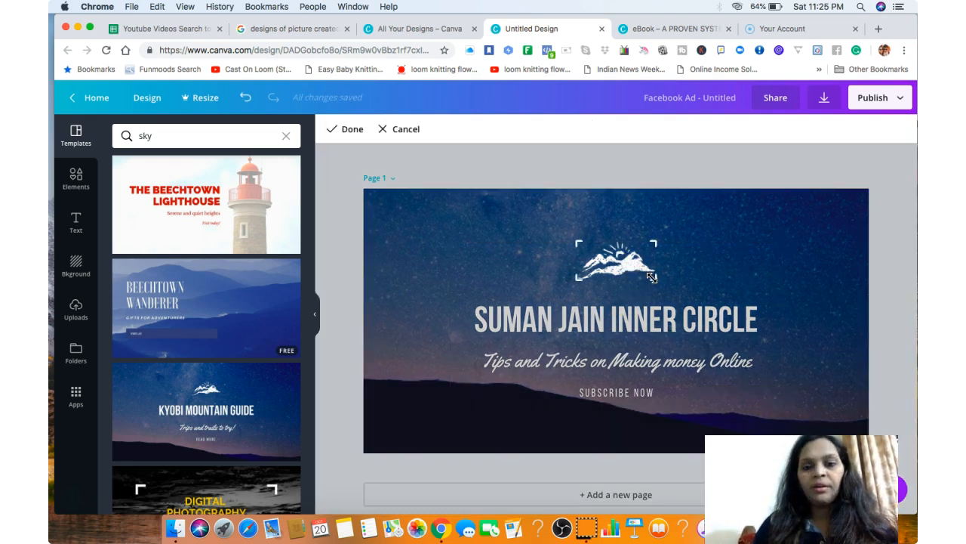
pyautogui.moveTo(654, 278); pyautogui.dragTo(627, 258)
pyautogui.click(781, 345)
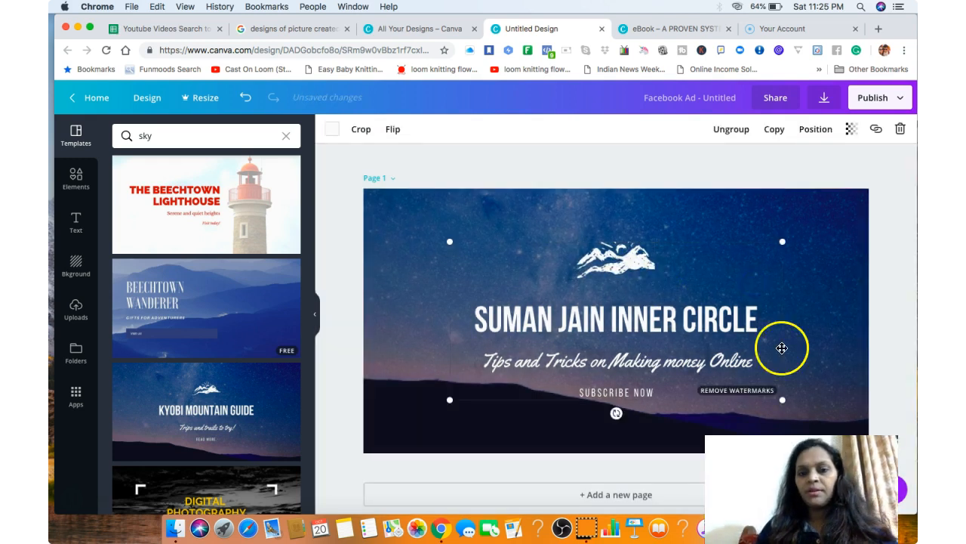
pyautogui.moveTo(784, 401); pyautogui.dragTo(734, 375)
pyautogui.click(696, 372)
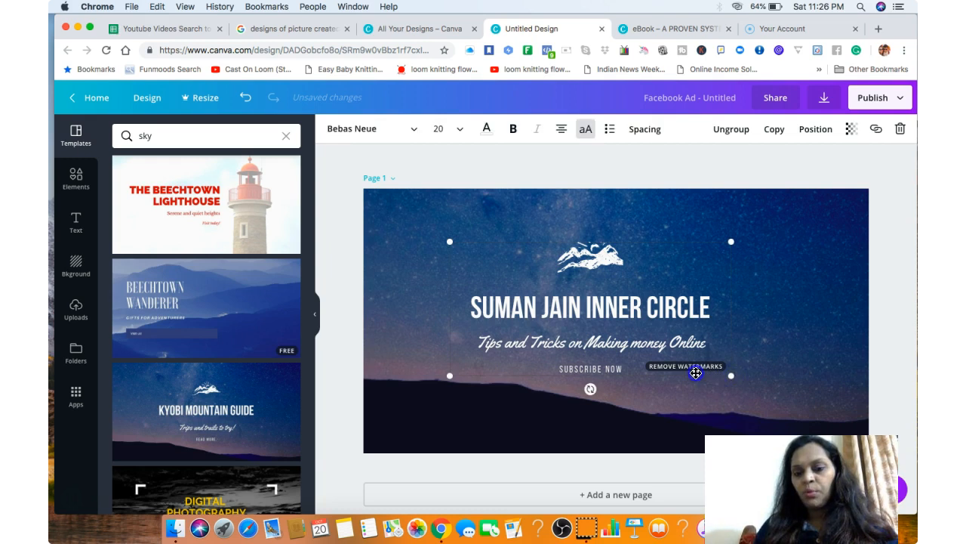
# Scale up the group containing the mountain graphic and the three text lines from its lower-right corner.
pyautogui.click(783, 362)
pyautogui.click(701, 363)
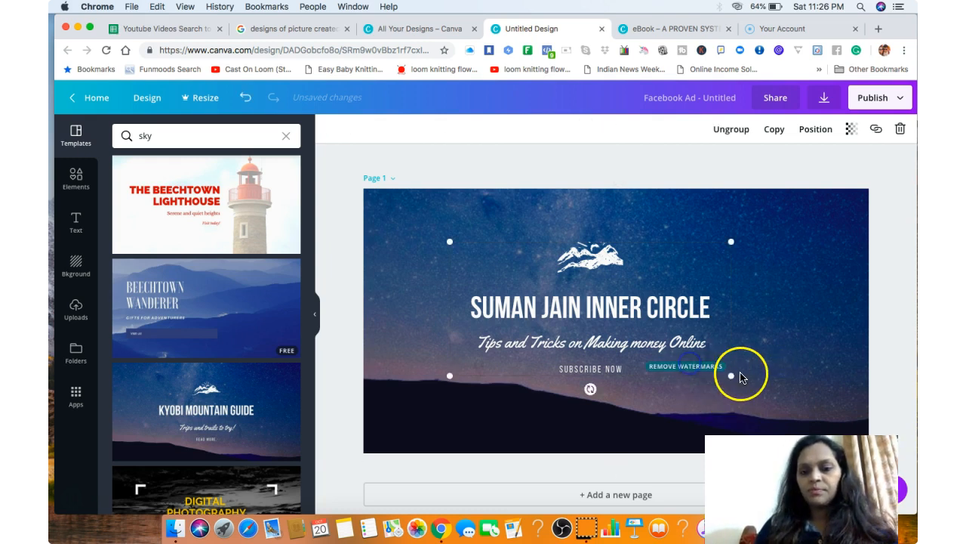
pyautogui.moveTo(733, 379); pyautogui.dragTo(777, 402)
pyautogui.click(828, 384)
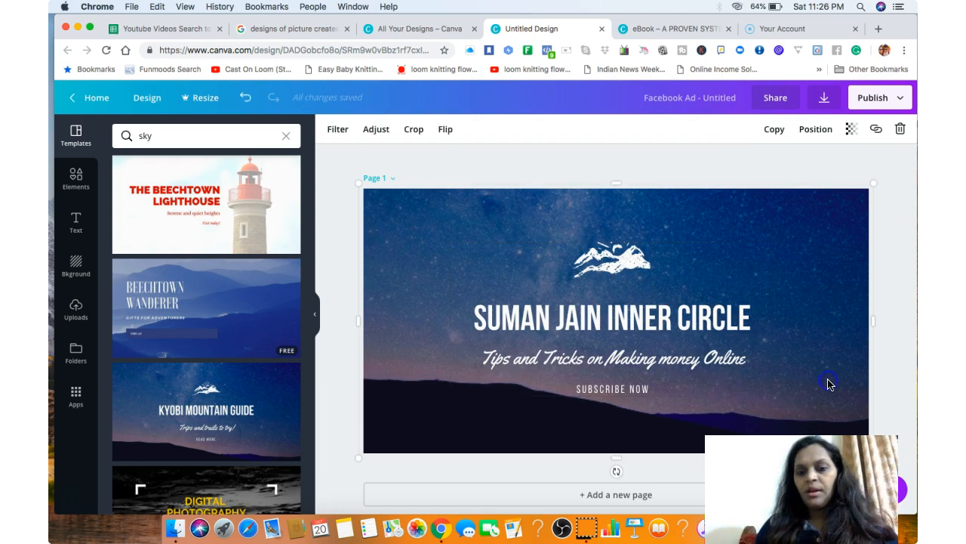
# Change the headline's font, trying Yellowtail before settling on Abibas.
pyautogui.tripleClick(633, 318)
pyautogui.click(369, 130)
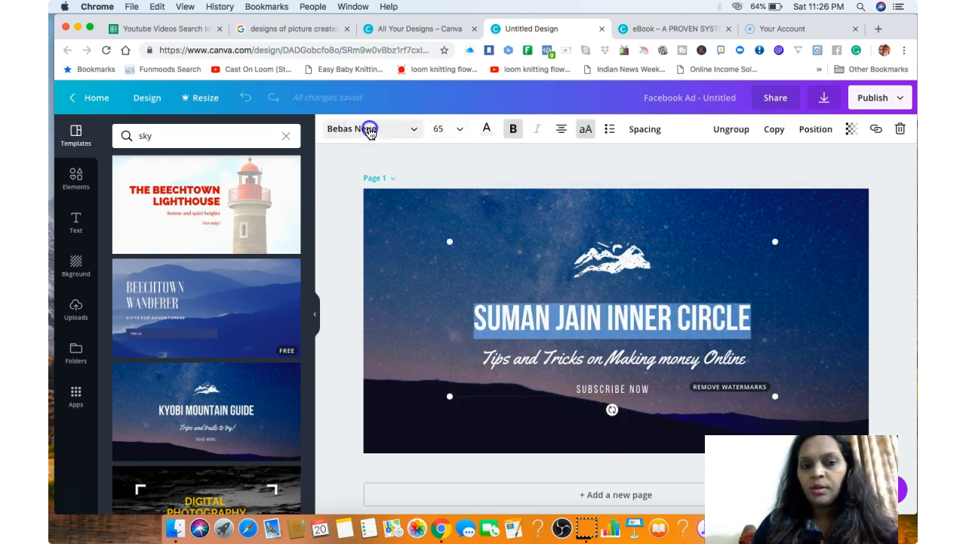
pyautogui.click(370, 130)
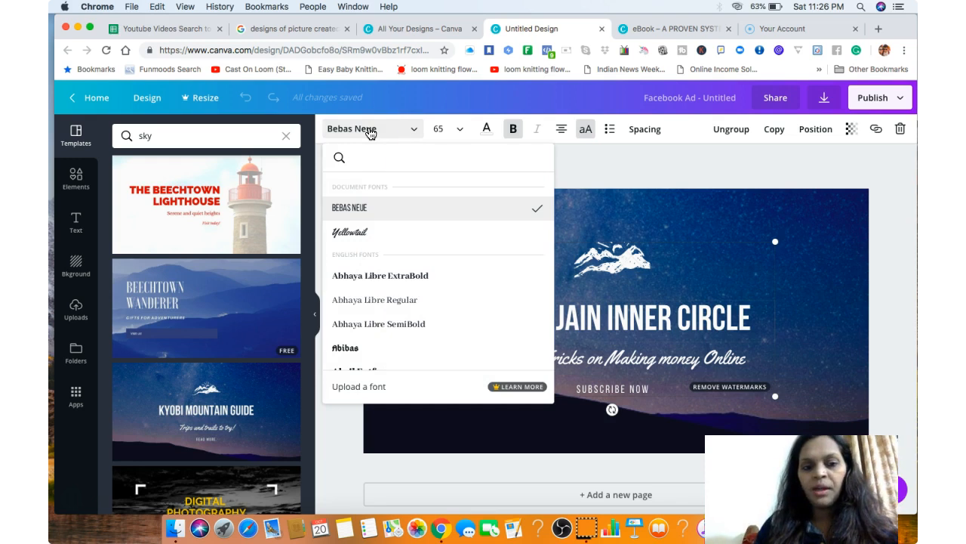
pyautogui.click(352, 234)
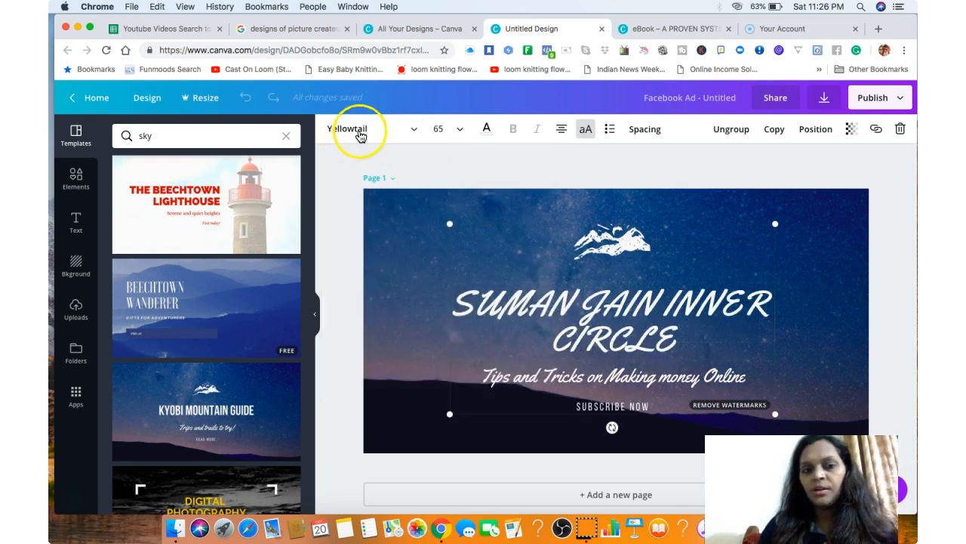
pyautogui.click(417, 132)
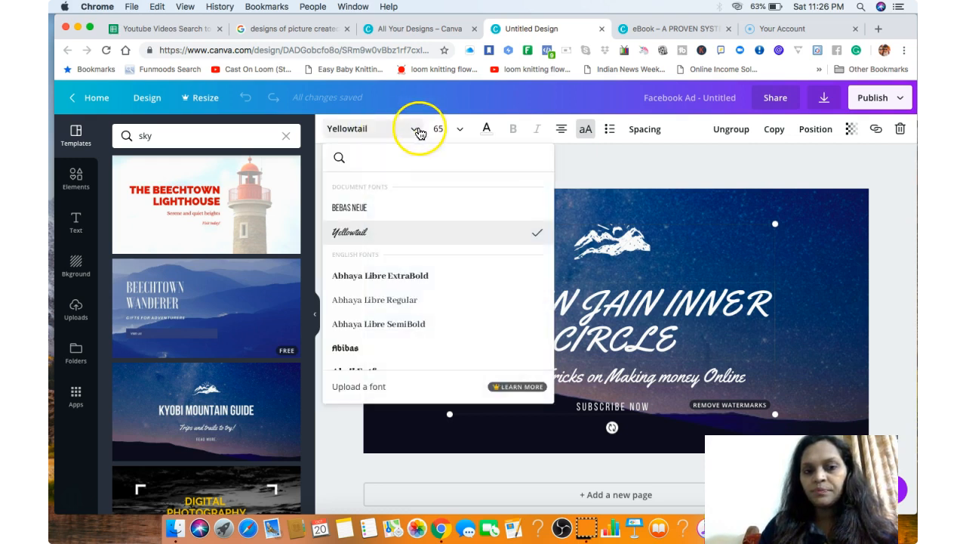
pyautogui.click(362, 347)
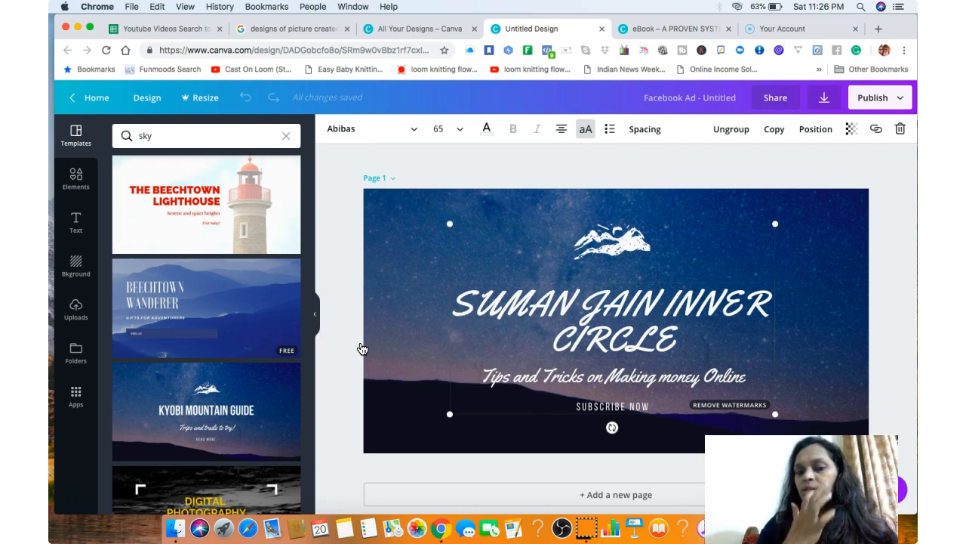
# Set the font size of the whole headline to 72.
pyautogui.click(602, 317)
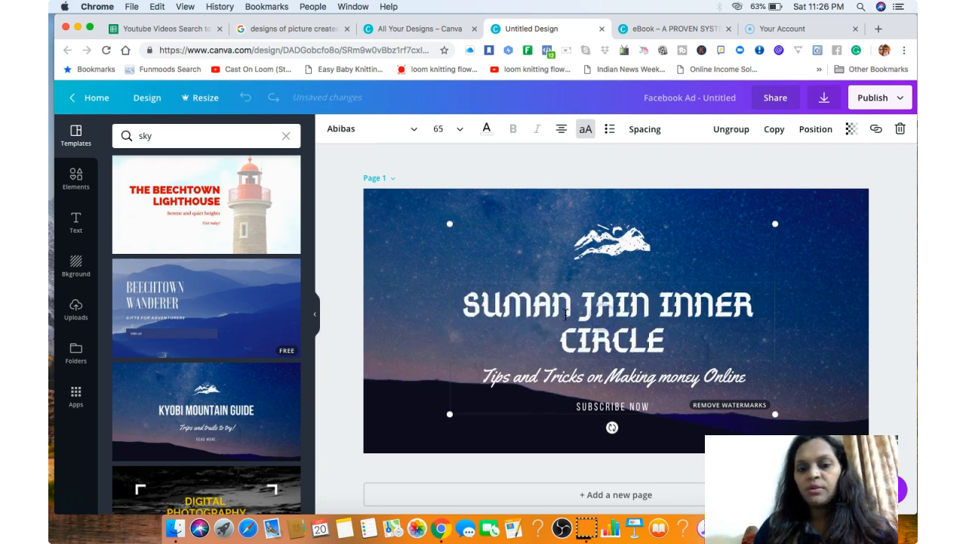
pyautogui.moveTo(684, 348); pyautogui.dragTo(458, 301)
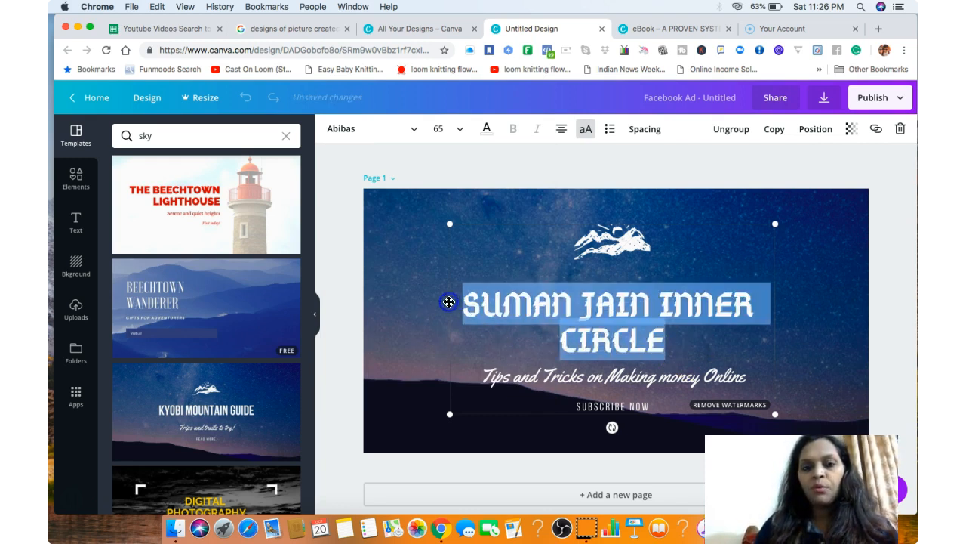
pyautogui.click(439, 129)
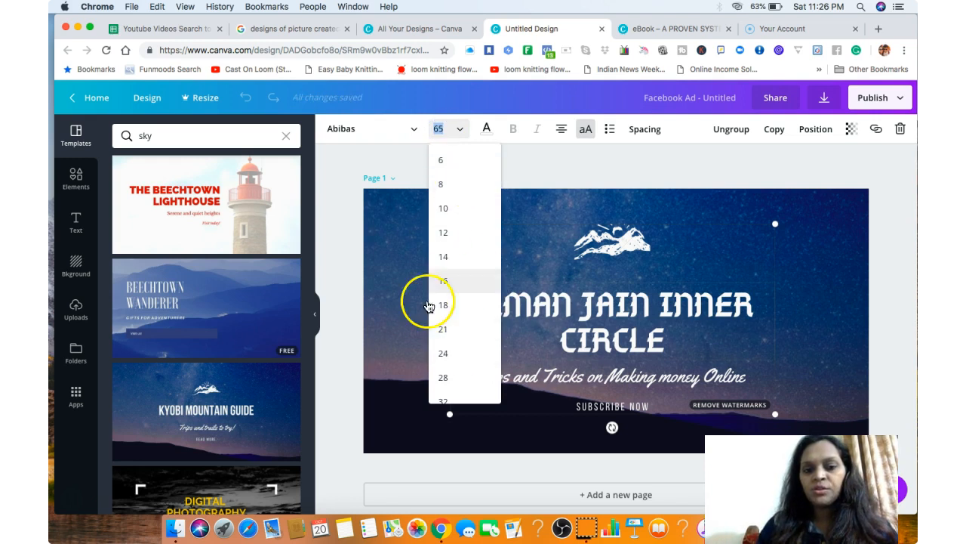
pyautogui.scroll(-5, 453, 379)
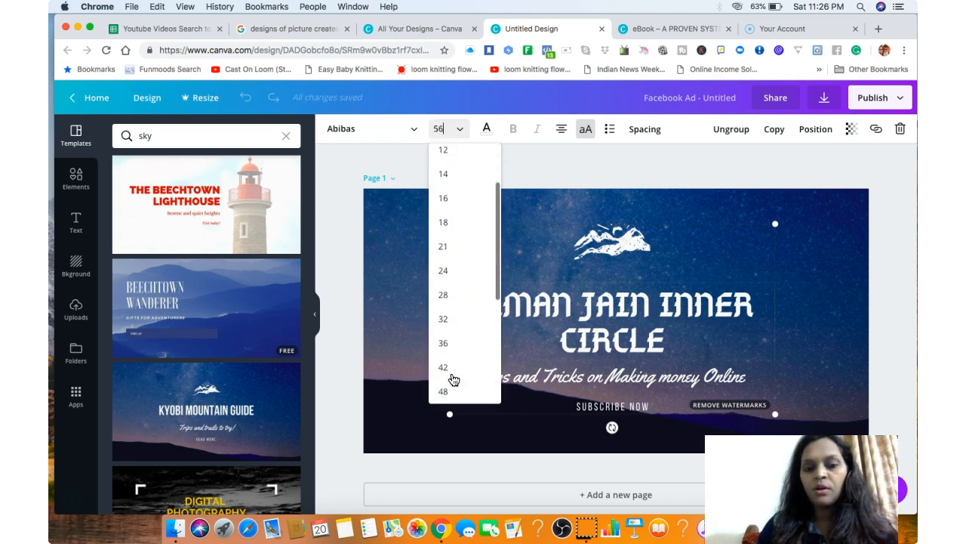
pyautogui.click(444, 295)
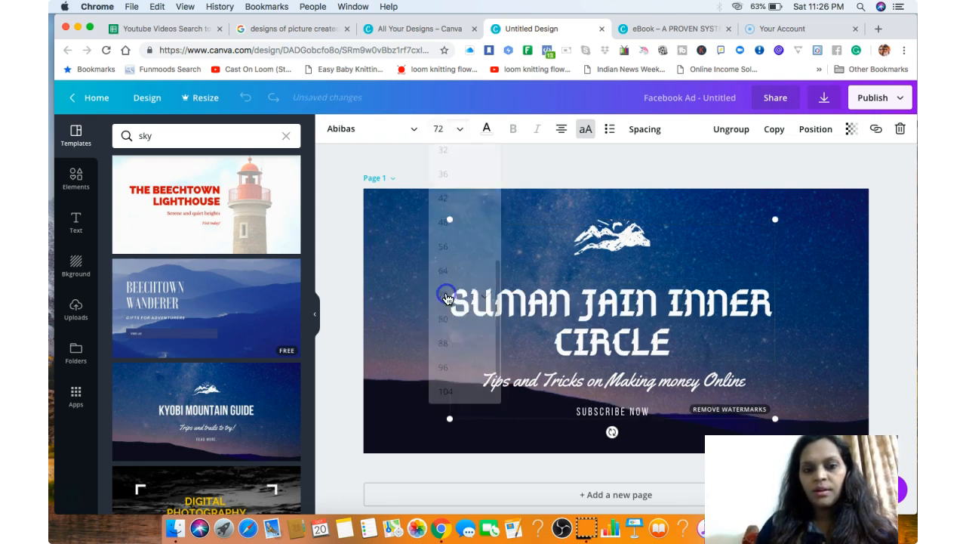
# Color the headline red from the default colors and turn off its uppercase formatting.
pyautogui.click(490, 129)
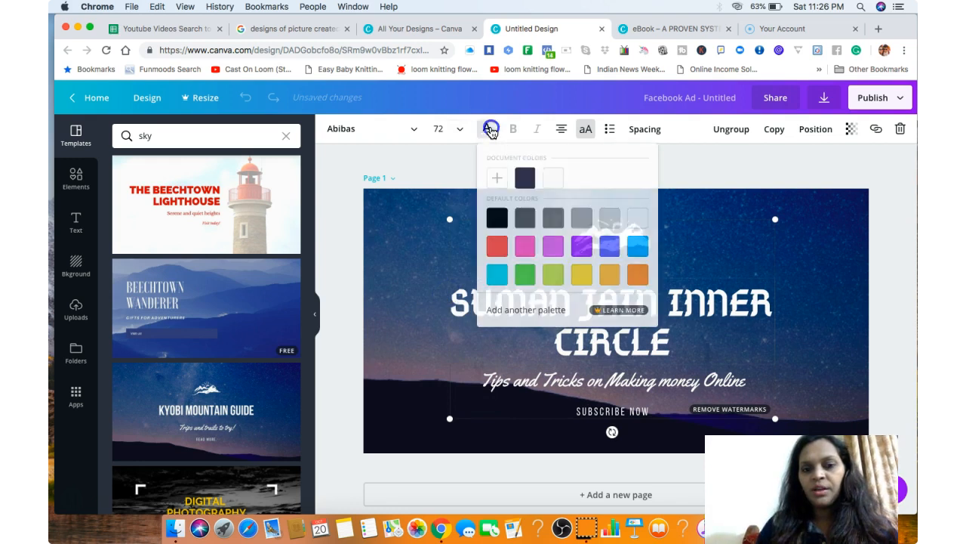
pyautogui.click(499, 248)
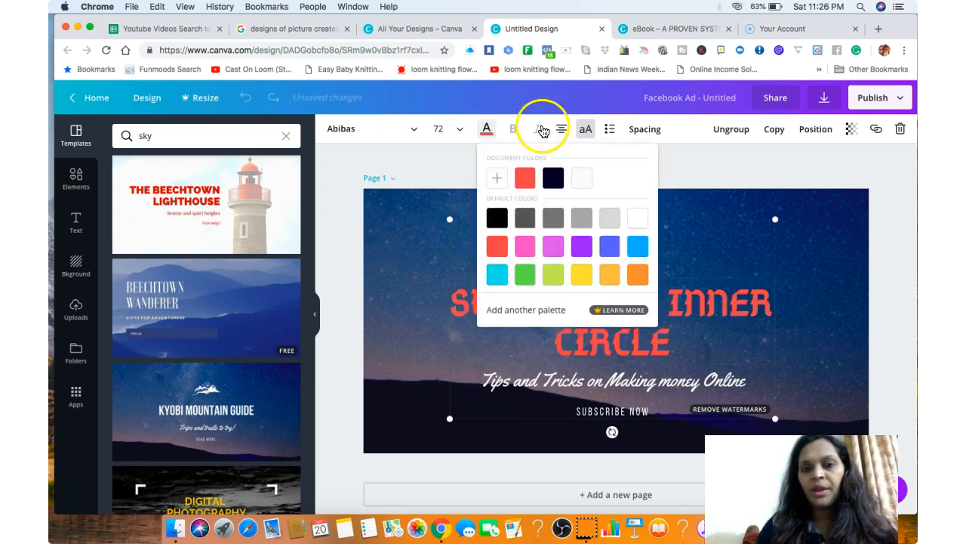
pyautogui.click(588, 132)
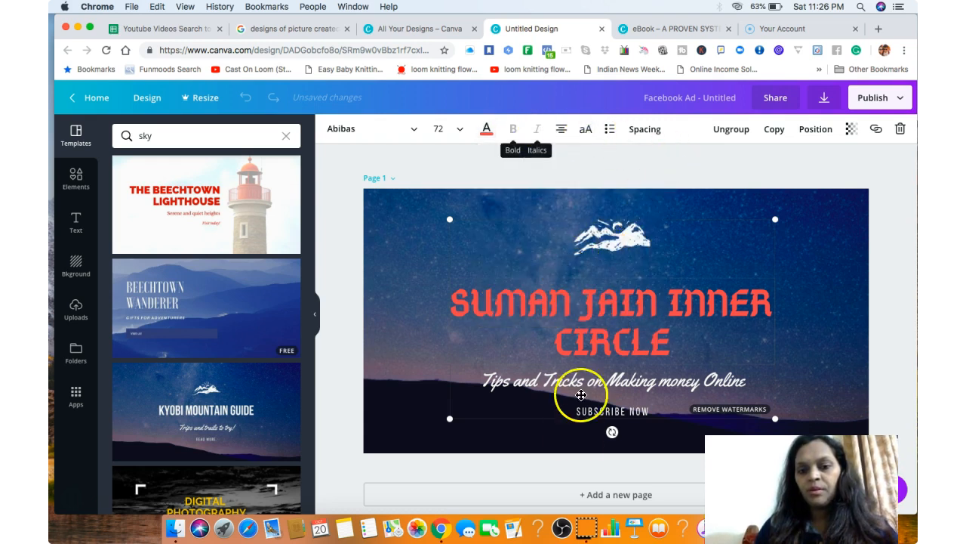
pyautogui.click(795, 356)
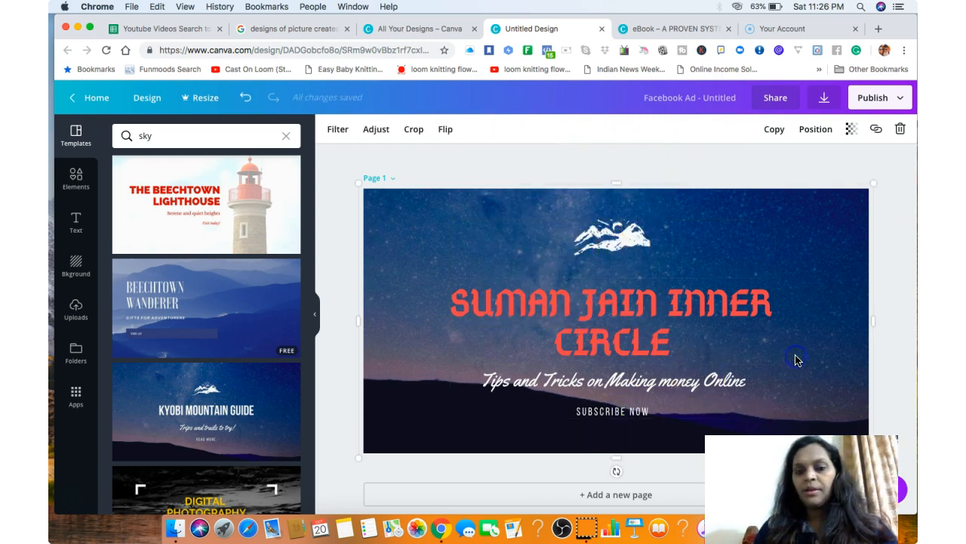
pyautogui.click(670, 316)
pyautogui.click(375, 302)
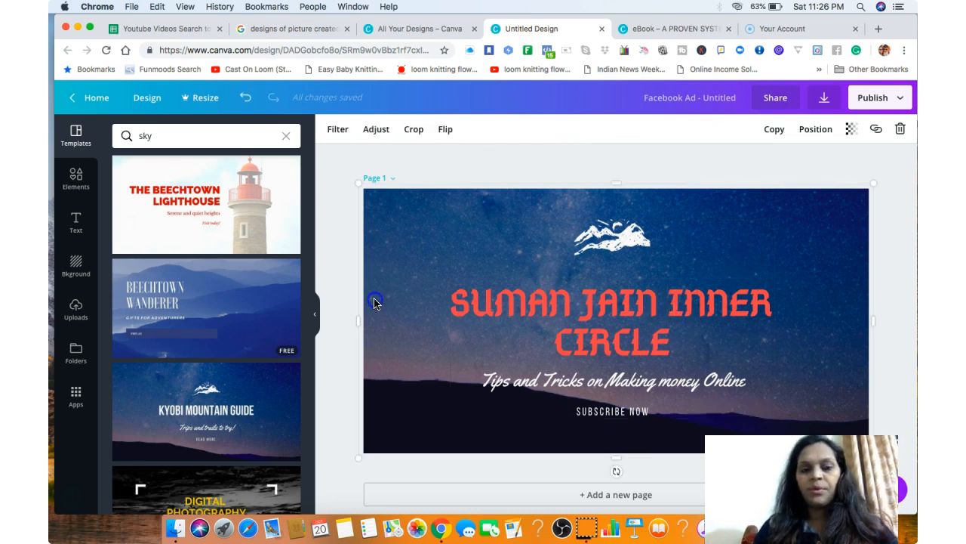
pyautogui.click(75, 308)
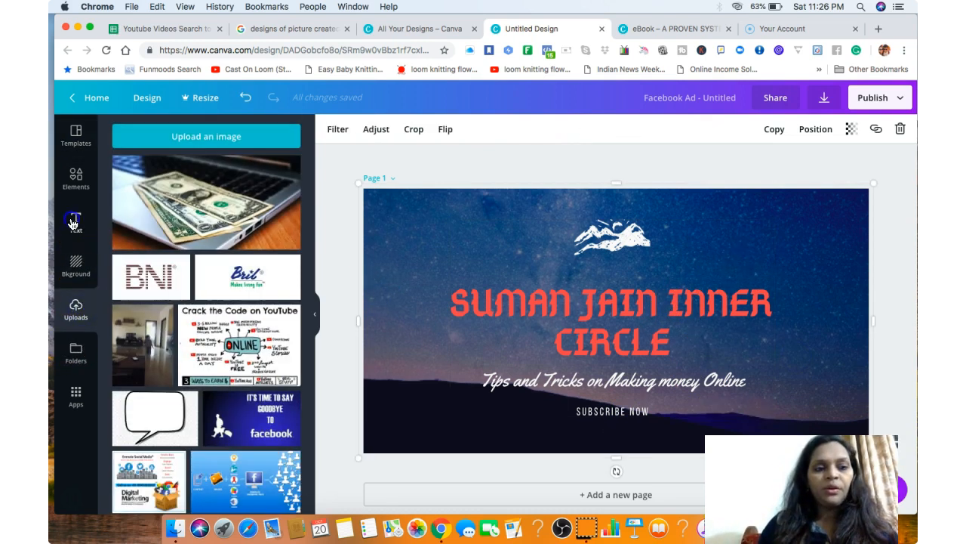
pyautogui.click(74, 221)
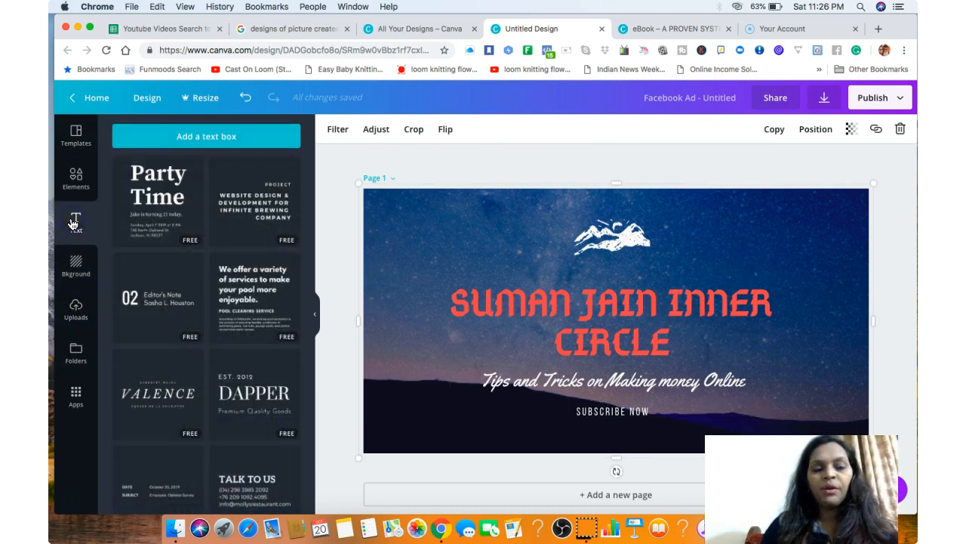
pyautogui.click(76, 399)
pyautogui.click(76, 304)
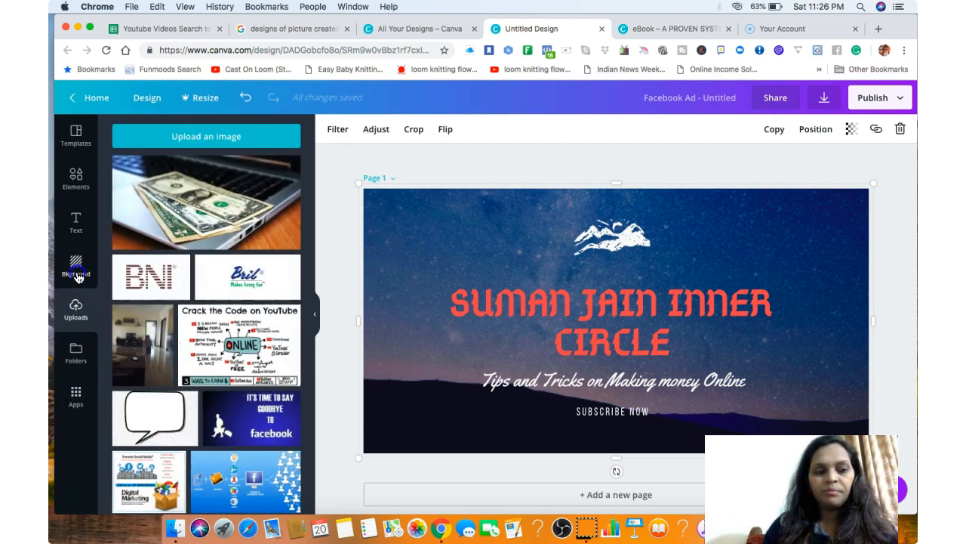
pyautogui.click(77, 277)
# Add the uploaded photo of dollar bills on a laptop and place it, reduced in size, in the page's upper-right corner.
pyautogui.click(79, 305)
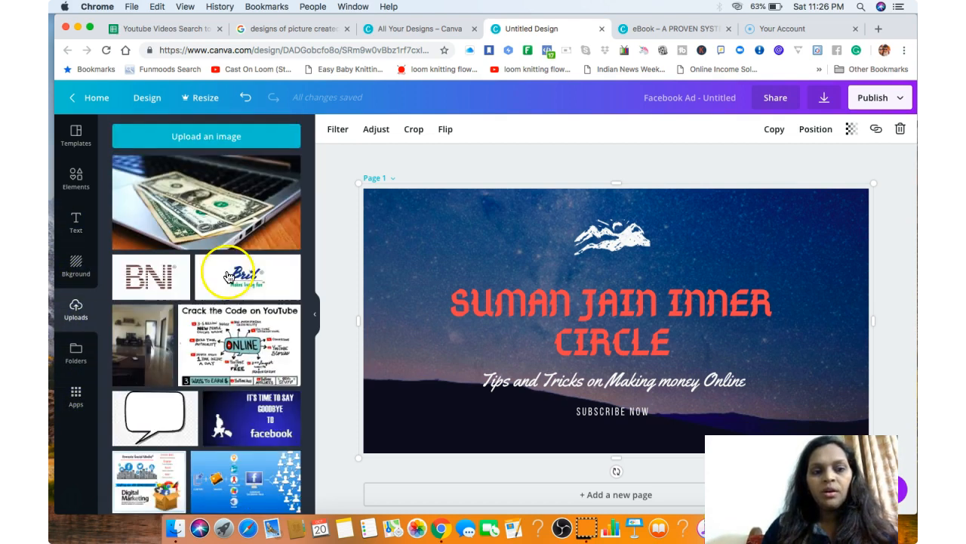
pyautogui.moveTo(219, 209); pyautogui.dragTo(454, 292)
pyautogui.moveTo(760, 243); pyautogui.dragTo(518, 261)
pyautogui.moveTo(512, 351); pyautogui.dragTo(470, 364)
pyautogui.moveTo(462, 417); pyautogui.dragTo(830, 261)
pyautogui.click(883, 299)
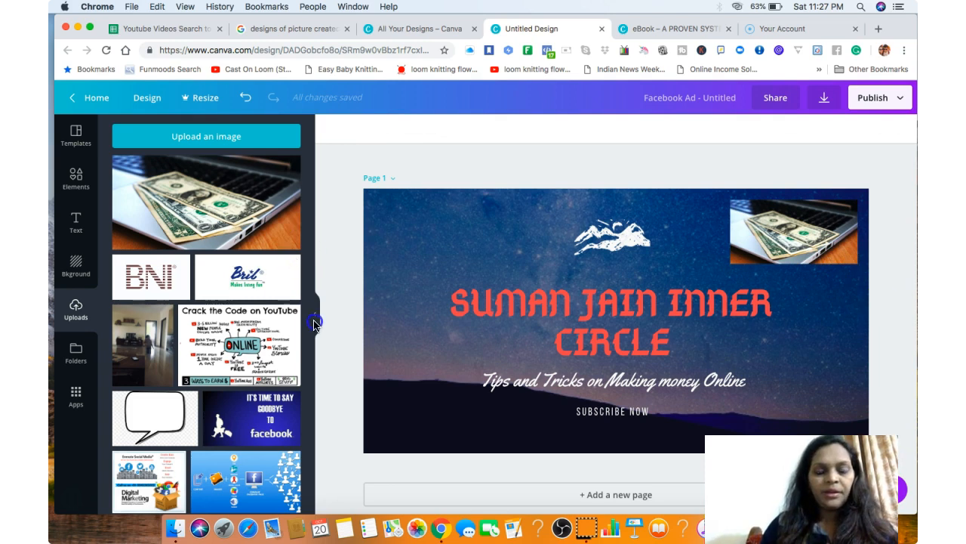
# Find the uploaded selfie with the colorful playground background and add it to the page.
pyautogui.scroll(-10, 312, 302)
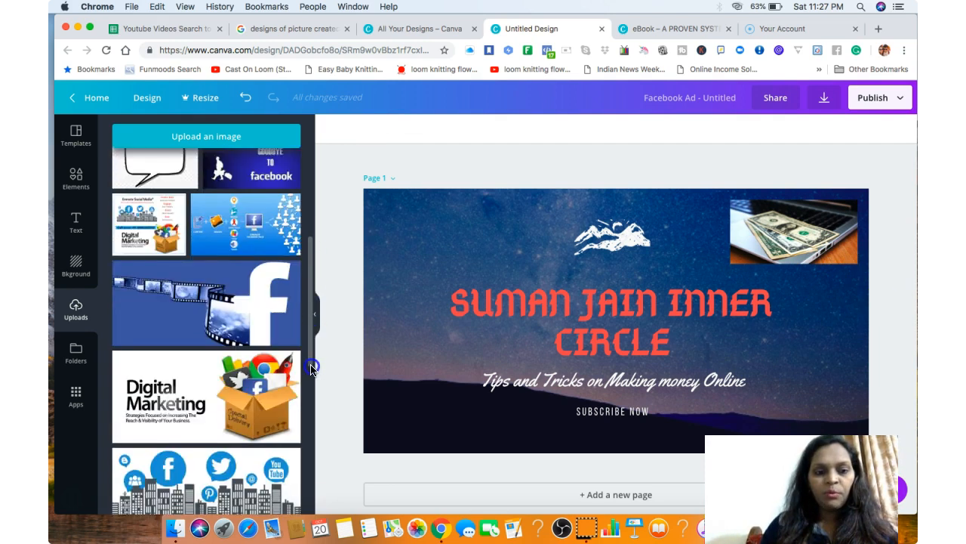
pyautogui.scroll(-5, 303, 474)
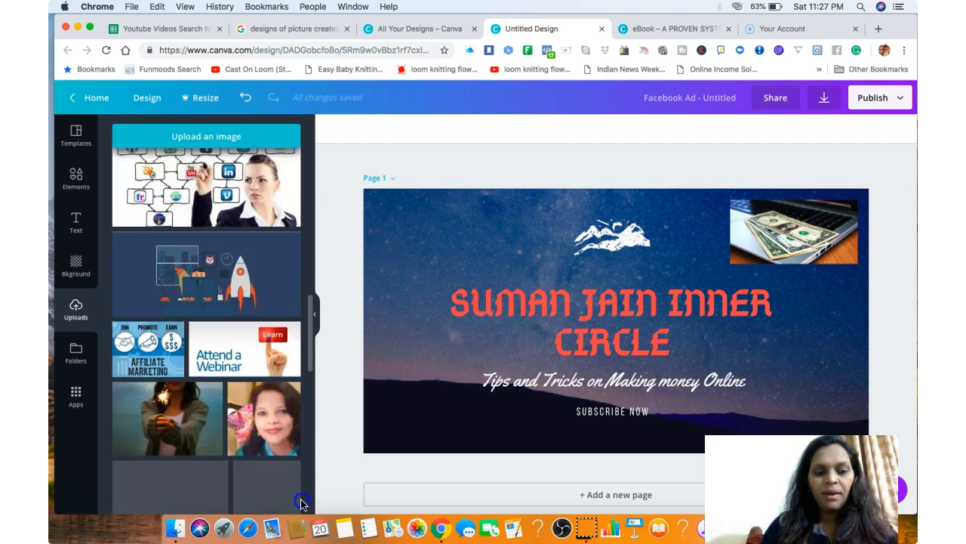
pyautogui.moveTo(302, 521); pyautogui.dragTo(303, 524)
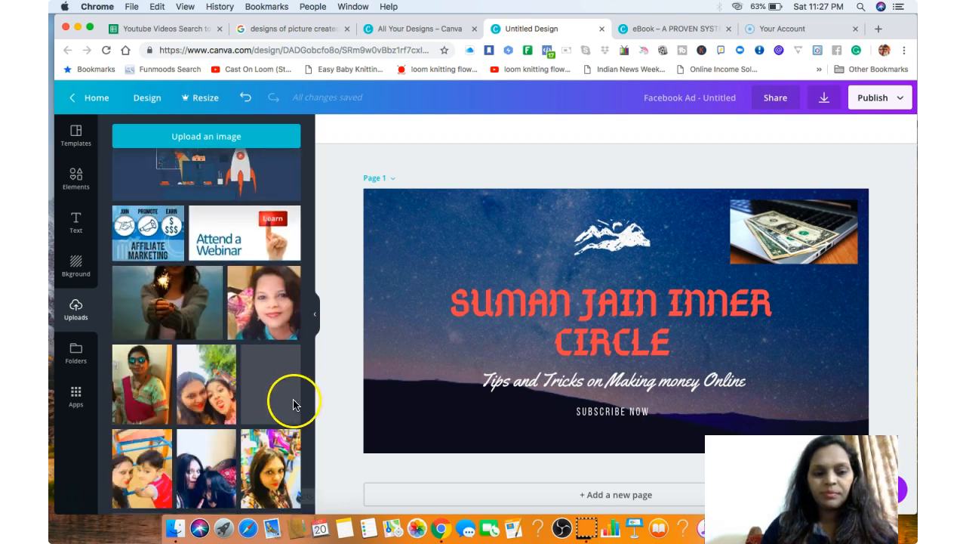
pyautogui.click(276, 454)
# Resize the selfie and place it against the page's left edge near the top, beside the headline.
pyautogui.moveTo(696, 216); pyautogui.dragTo(572, 337)
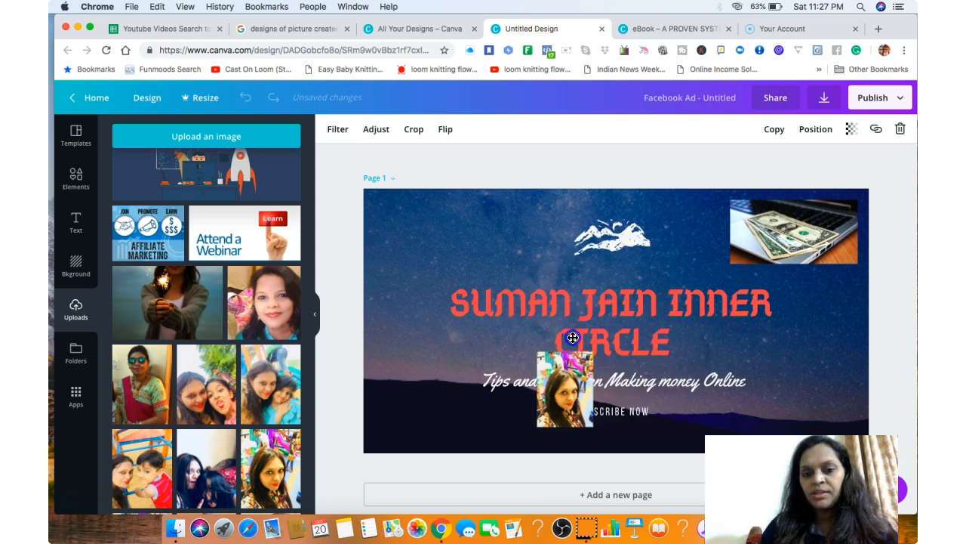
pyautogui.moveTo(623, 305); pyautogui.dragTo(658, 269)
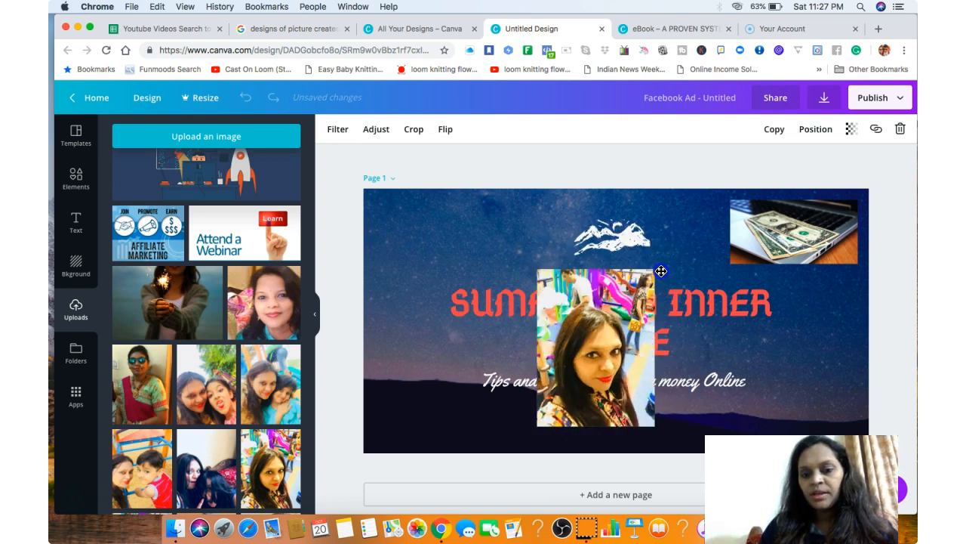
pyautogui.moveTo(601, 329); pyautogui.dragTo(439, 271)
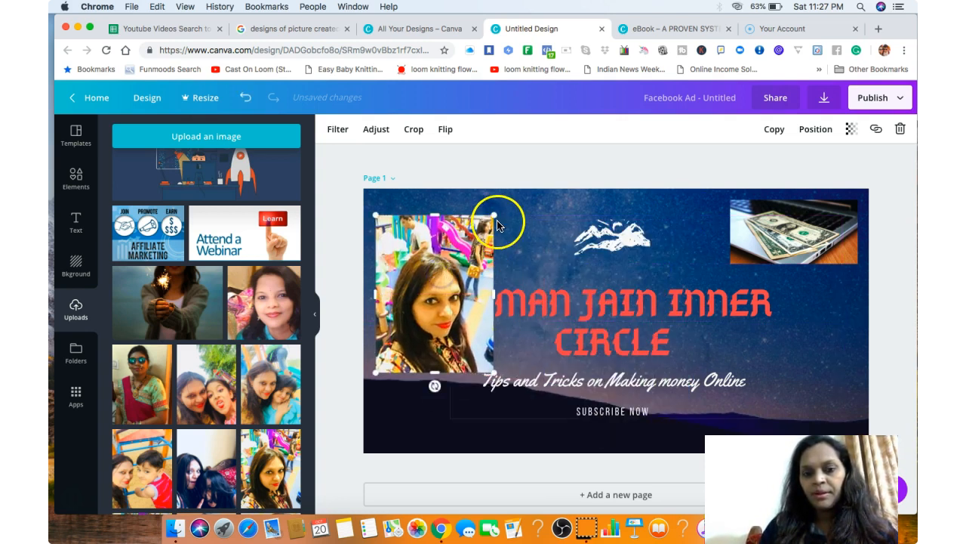
pyautogui.moveTo(495, 215); pyautogui.dragTo(447, 235)
pyautogui.moveTo(442, 303); pyautogui.dragTo(435, 245)
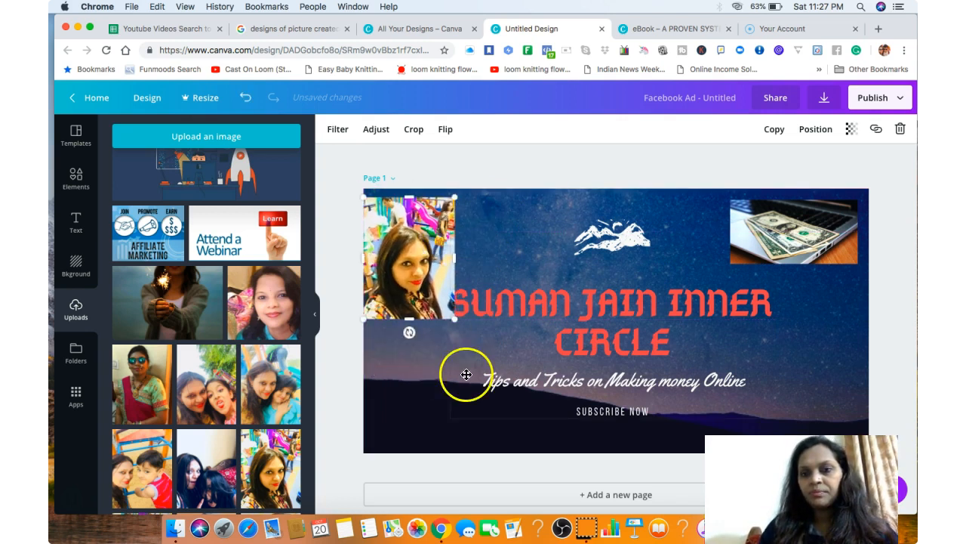
# Send the selfie one layer backward, behind the headline text.
pyautogui.click(822, 132)
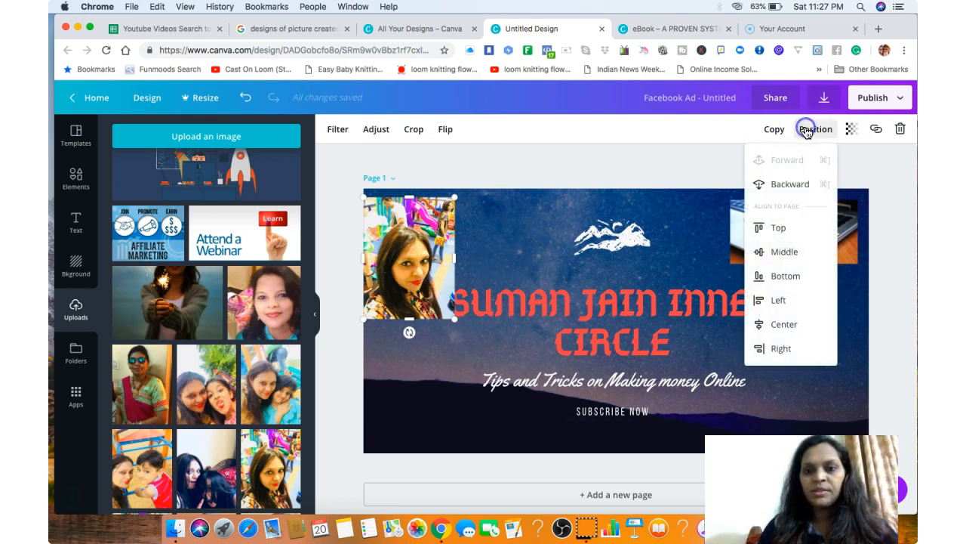
pyautogui.click(790, 186)
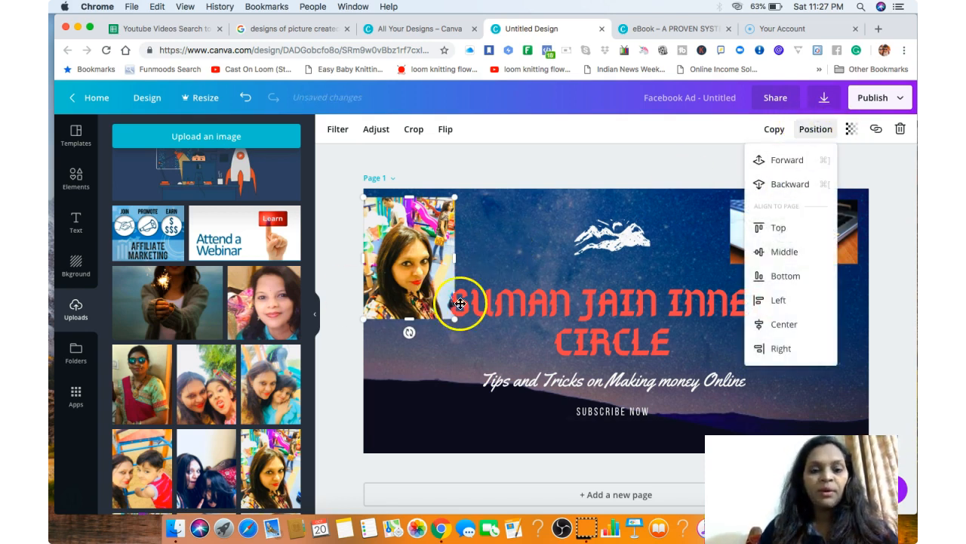
pyautogui.click(465, 310)
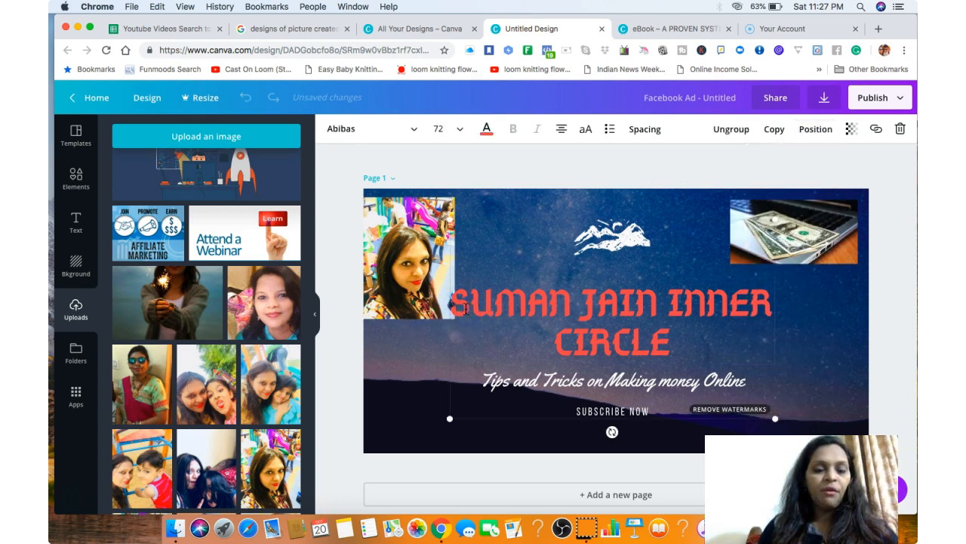
# Bring the selfie one layer forward, in front of the headline text.
pyautogui.click(418, 299)
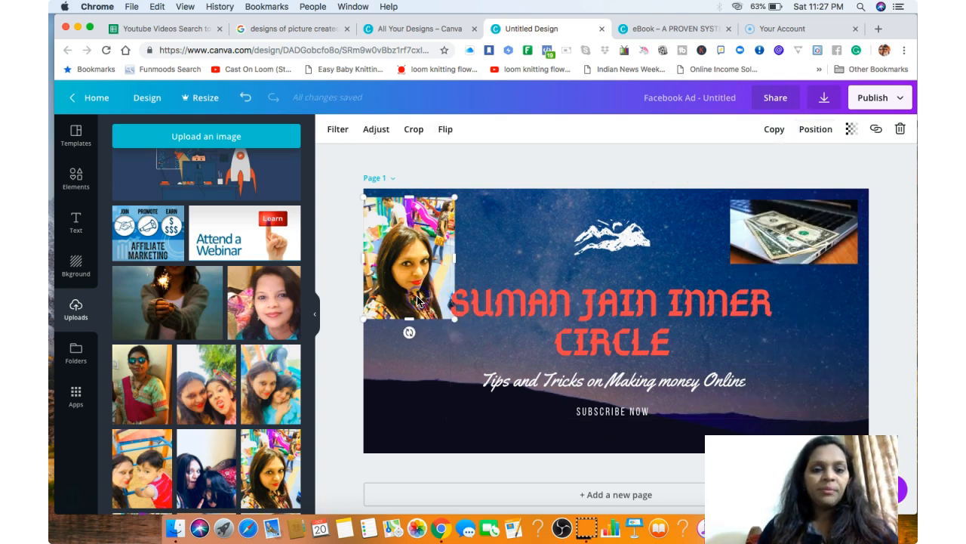
pyautogui.click(825, 130)
pyautogui.click(793, 160)
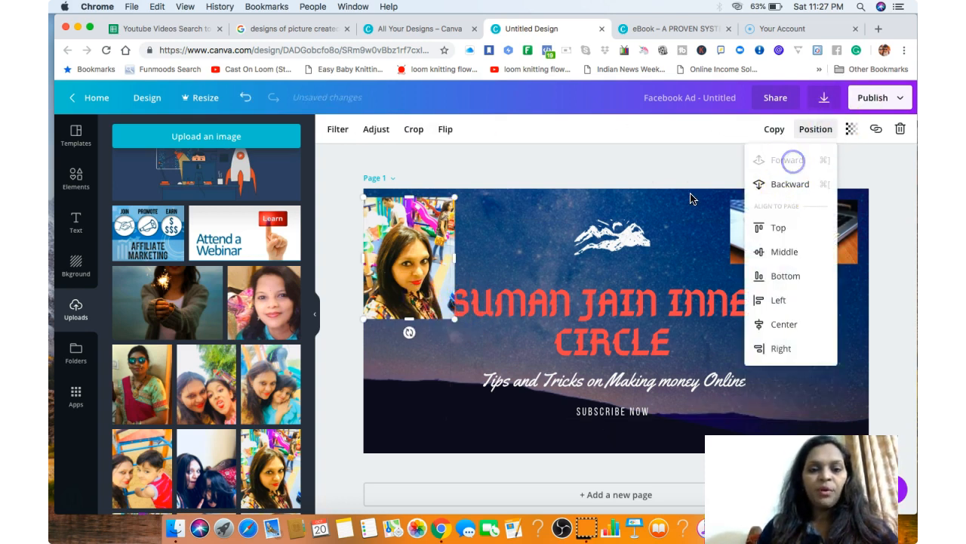
pyautogui.click(488, 350)
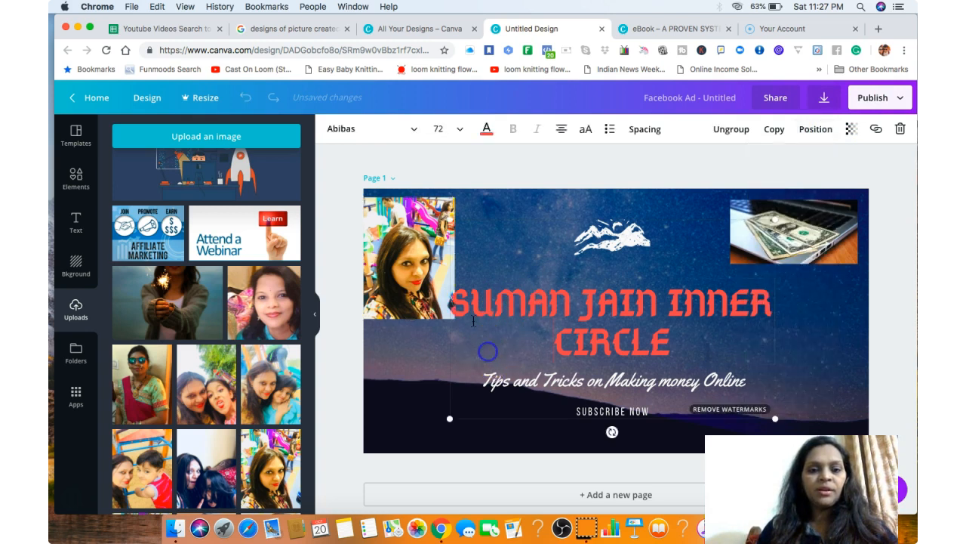
# Send the selfie backward behind the headline text and enlarge it down to just above the tagline's level.
pyautogui.click(415, 383)
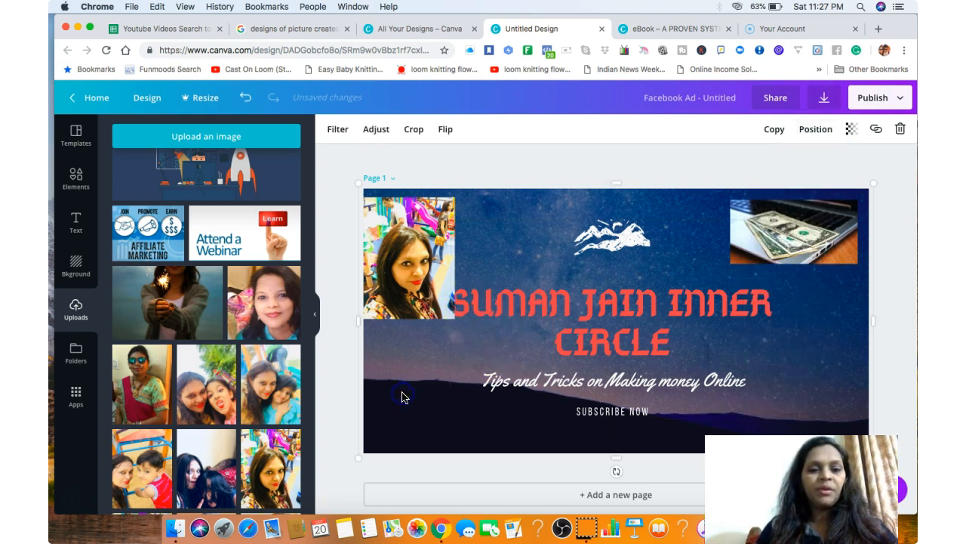
pyautogui.click(449, 309)
pyautogui.click(807, 129)
pyautogui.click(806, 195)
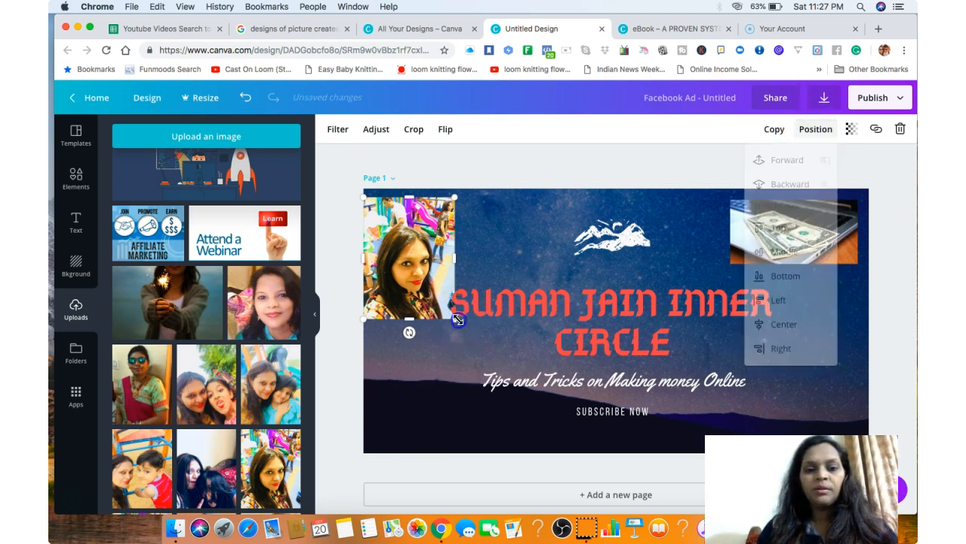
pyautogui.moveTo(457, 319); pyautogui.dragTo(520, 351)
pyautogui.rightClick(471, 421)
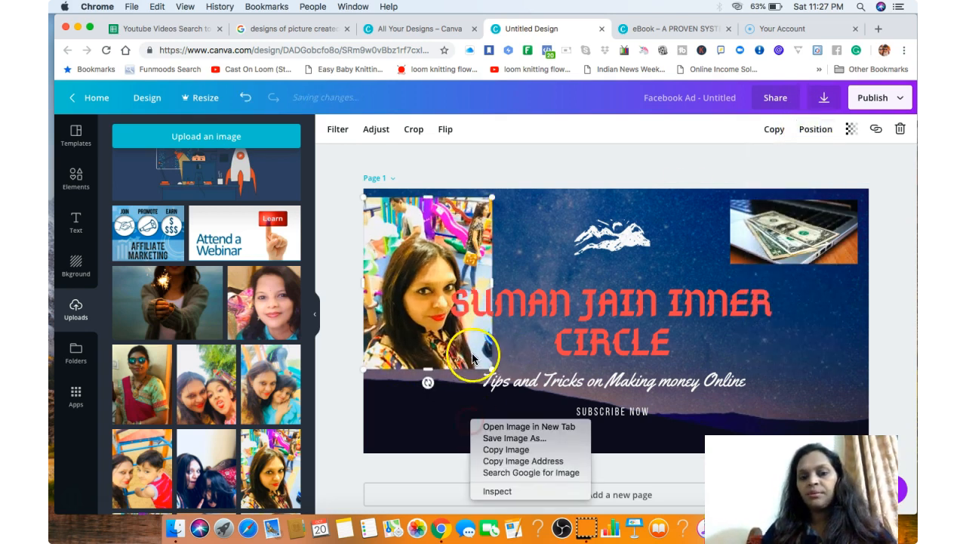
pyautogui.click(729, 275)
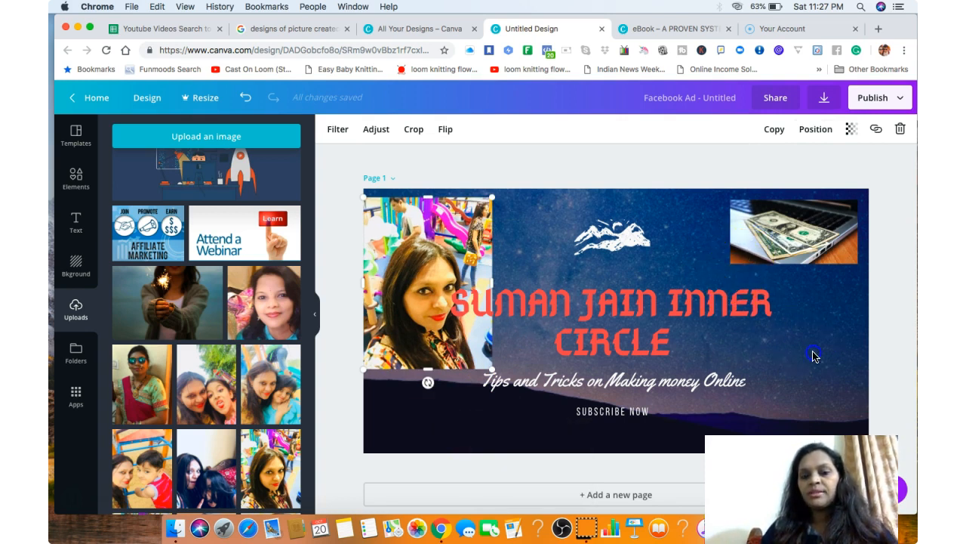
# Show the adjustment settings of the starry background photo.
pyautogui.click(451, 316)
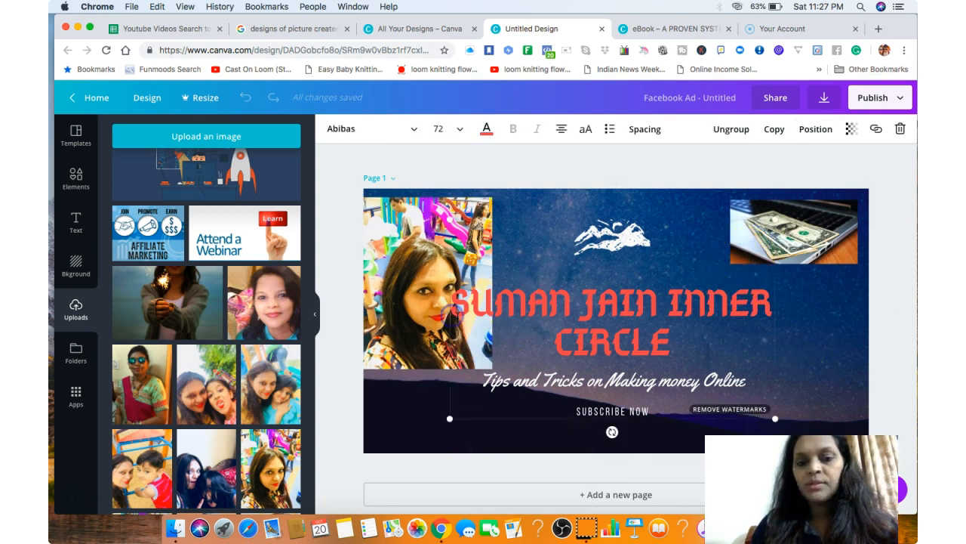
pyautogui.click(816, 392)
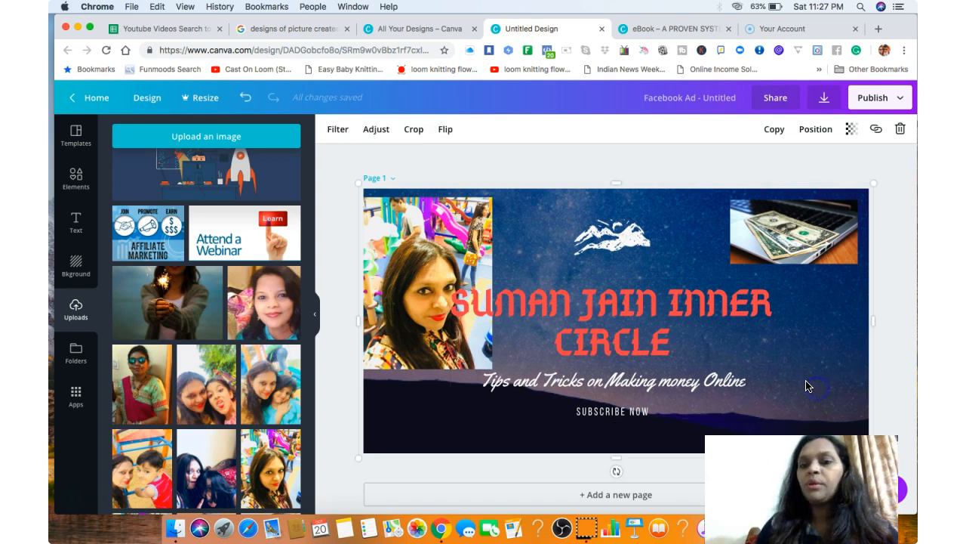
pyautogui.click(373, 130)
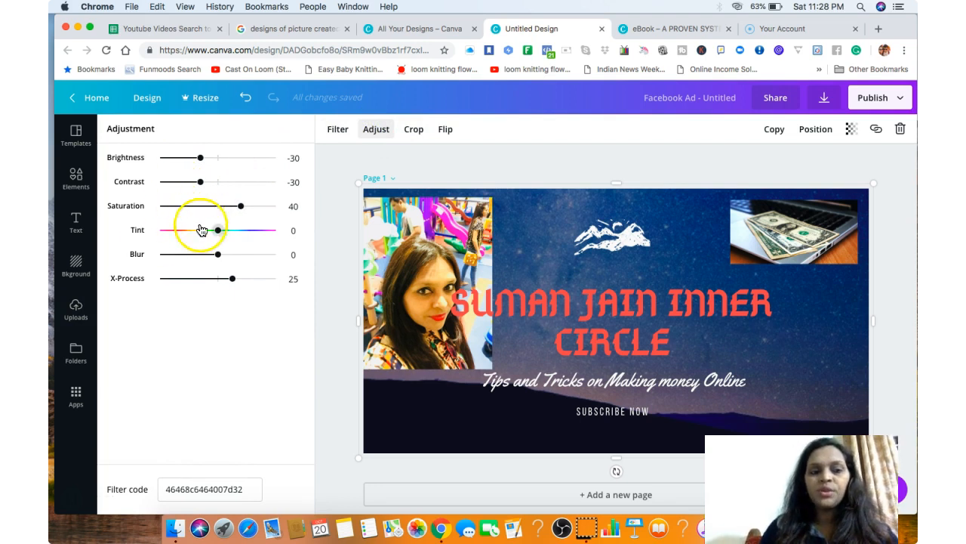
# Crop the starry background photo inward along its upper and side edges and apply the crop.
pyautogui.click(420, 138)
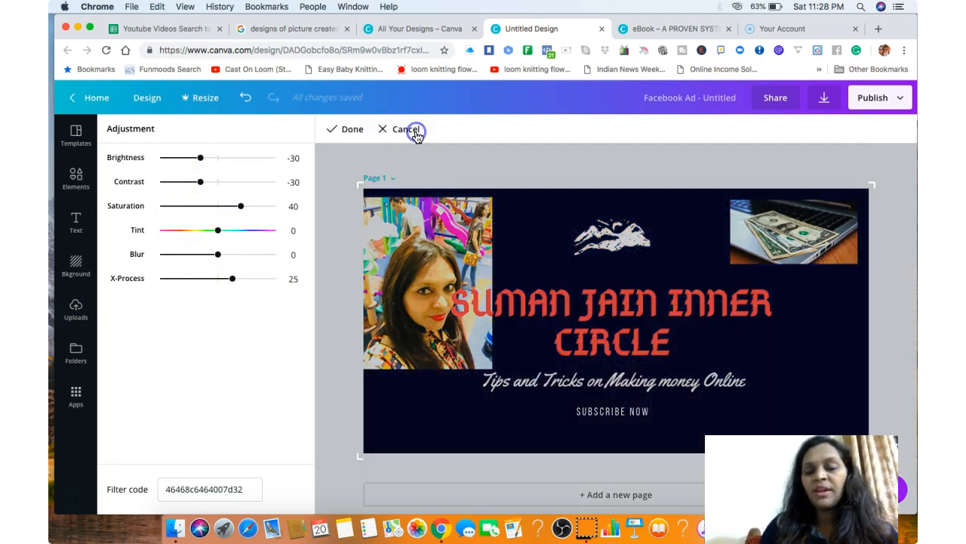
pyautogui.moveTo(359, 183); pyautogui.dragTo(394, 204)
pyautogui.moveTo(880, 212); pyautogui.dragTo(821, 218)
pyautogui.moveTo(784, 268)
pyautogui.mouseDown()
pyautogui.moveTo(785, 278)
pyautogui.moveTo(784, 271)
pyautogui.mouseUp()
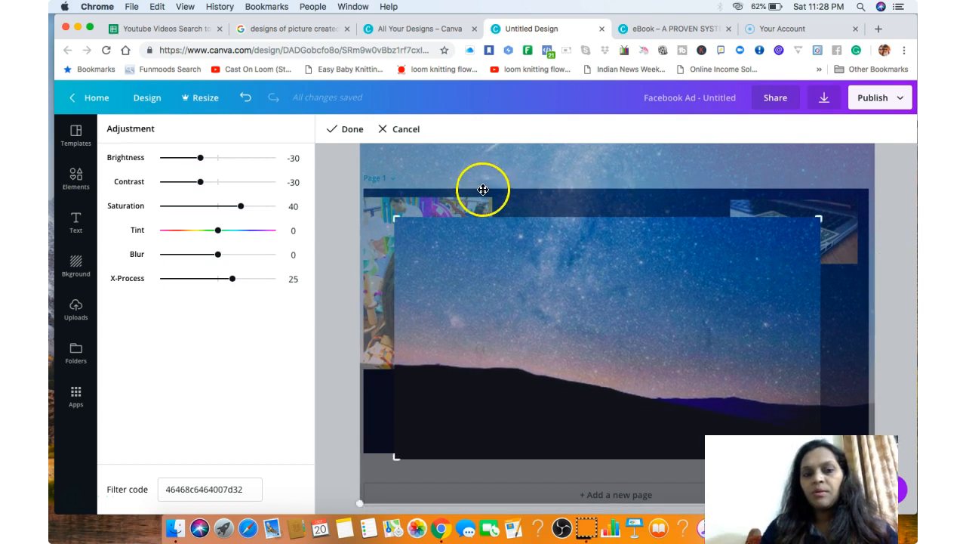
pyautogui.click(346, 131)
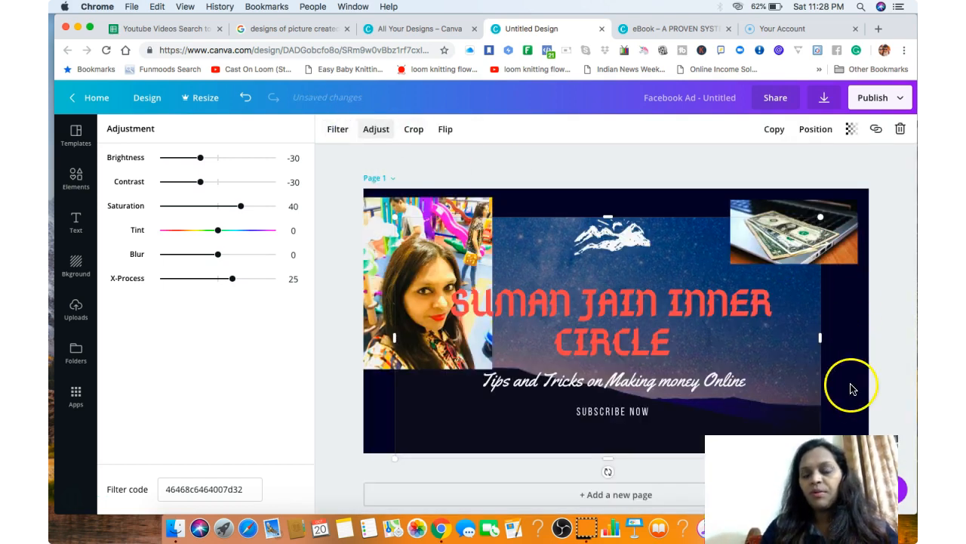
pyautogui.click(908, 358)
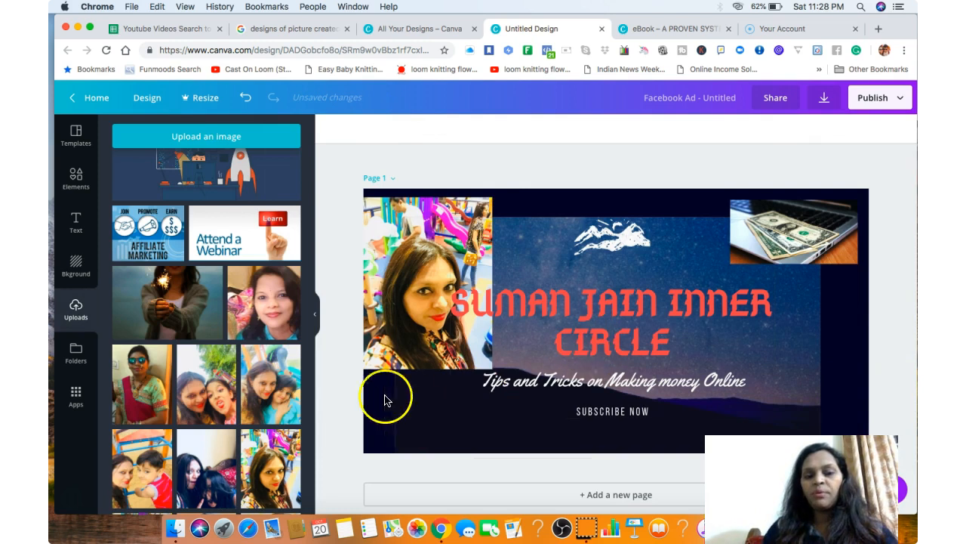
# Delete the playground selfie and the photo of dollar bills on a laptop from the page.
pyautogui.click(753, 339)
pyautogui.click(415, 265)
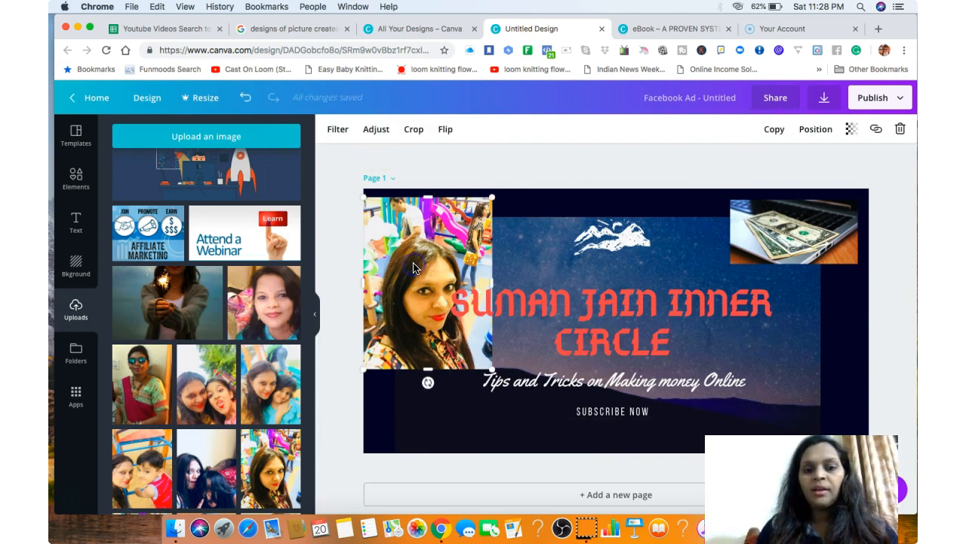
pyautogui.click(900, 130)
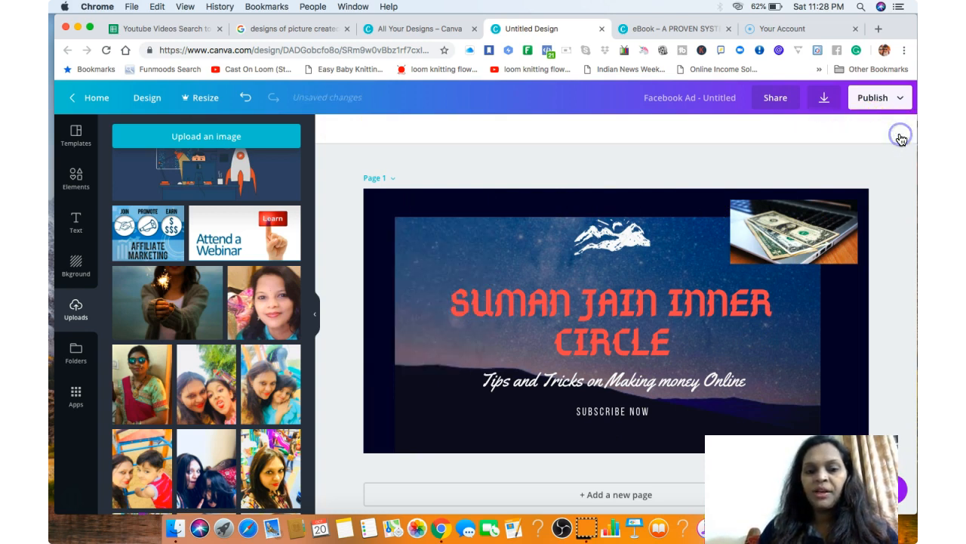
pyautogui.click(788, 239)
pyautogui.click(902, 130)
# Shrink the grouped mountain logo, headline, tagline and Subscribe Now text from the group's upper-left corner.
pyautogui.click(468, 237)
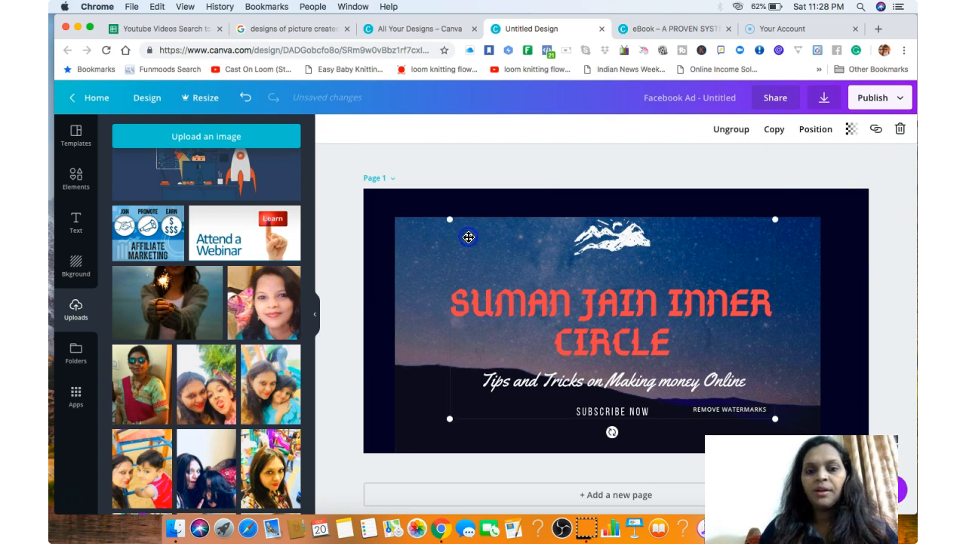
pyautogui.moveTo(449, 220); pyautogui.dragTo(538, 263)
# Enlarge the starry background photo past both sides of the page so it fills the whole ad.
pyautogui.click(423, 287)
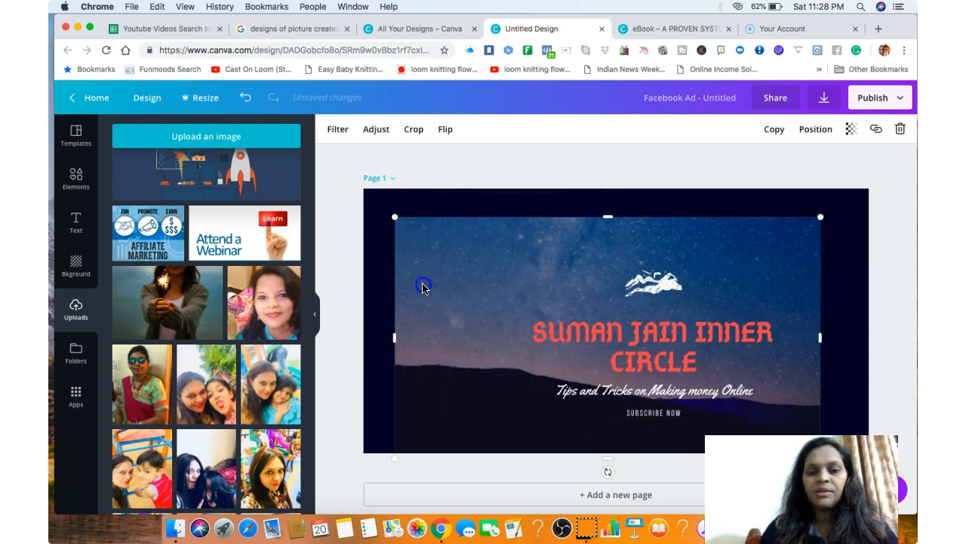
pyautogui.moveTo(377, 199); pyautogui.dragTo(351, 184)
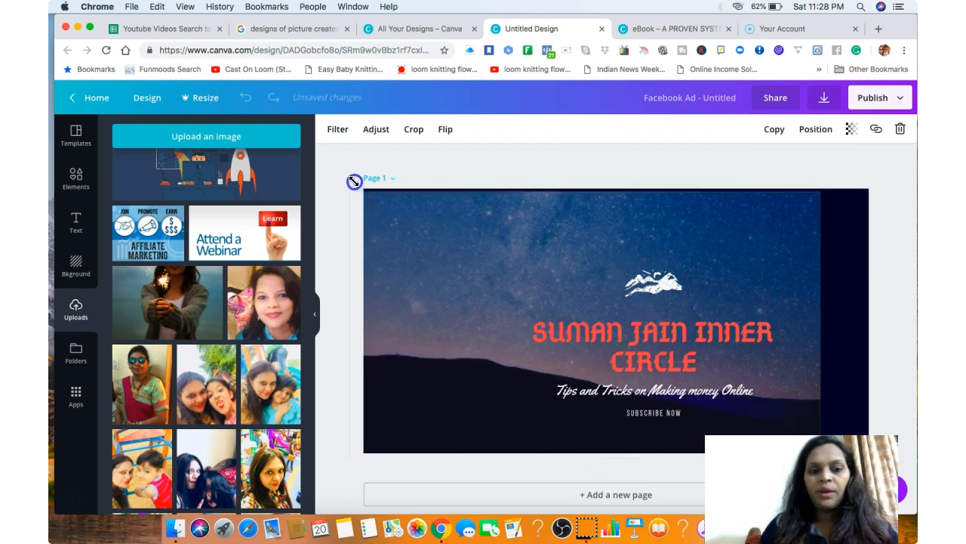
pyautogui.moveTo(823, 326); pyautogui.dragTo(887, 324)
pyautogui.click(915, 343)
# Move the logo and headline group up to the middle of the page and scale it down slightly.
pyautogui.moveTo(623, 362); pyautogui.dragTo(620, 314)
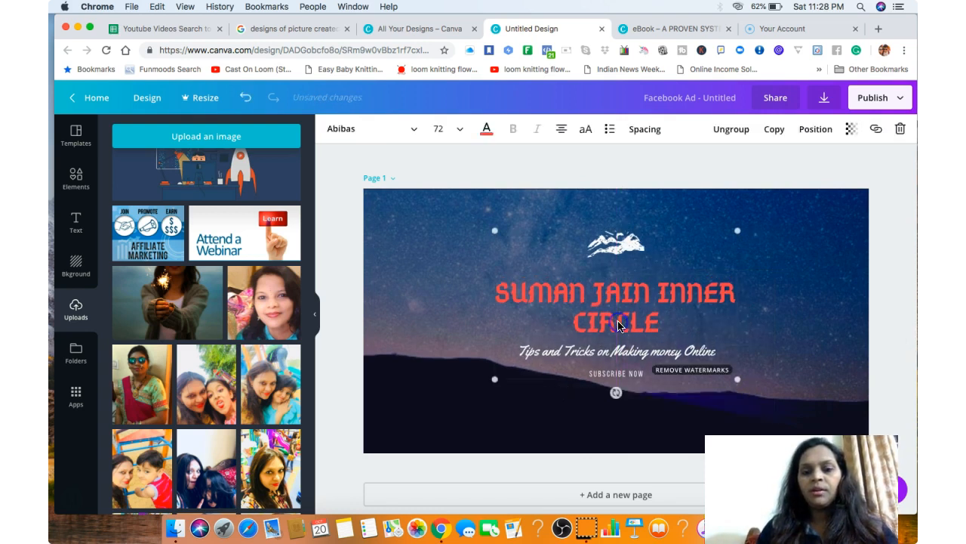
pyautogui.click(870, 340)
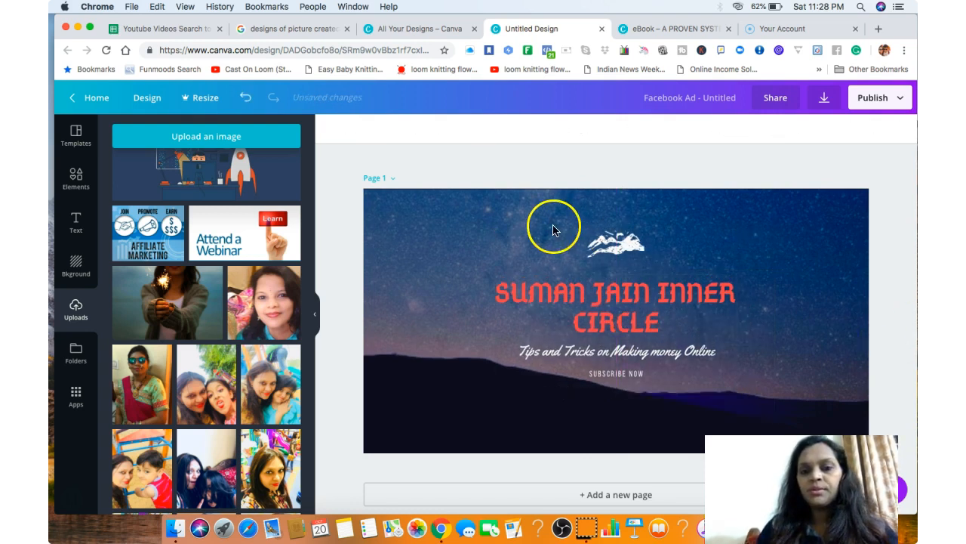
pyautogui.moveTo(483, 218)
pyautogui.mouseDown()
pyautogui.moveTo(569, 242)
pyautogui.moveTo(491, 217)
pyautogui.moveTo(487, 225)
pyautogui.mouseUp()
pyautogui.click(887, 265)
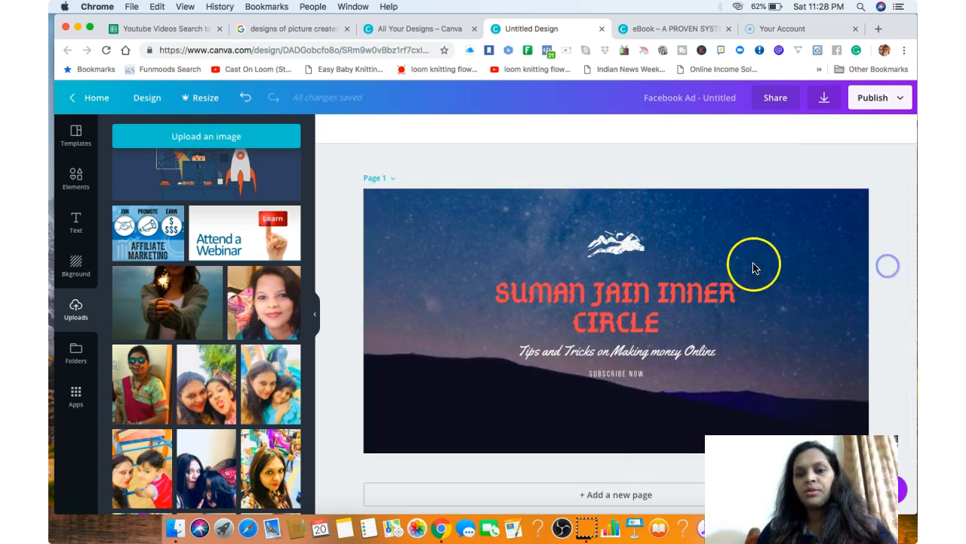
pyautogui.click(641, 311)
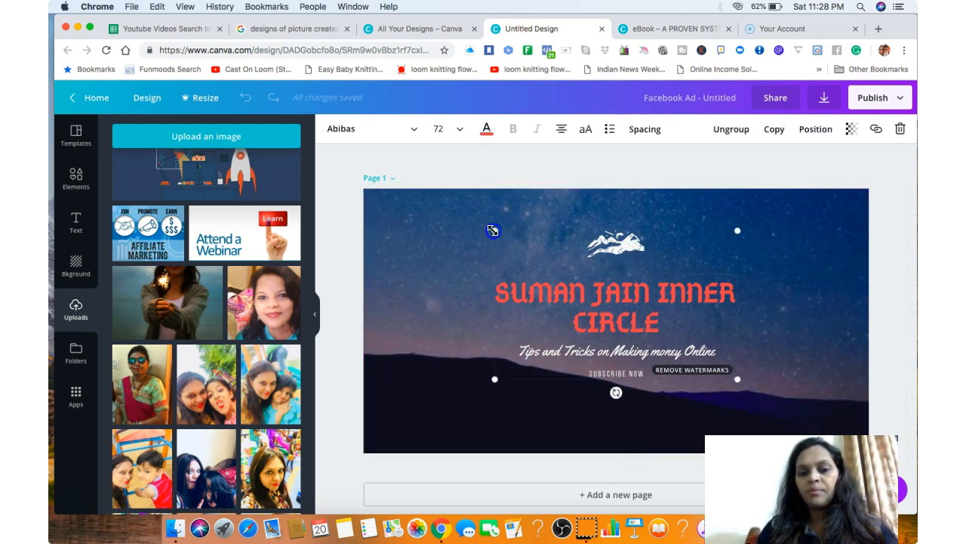
pyautogui.moveTo(494, 230); pyautogui.dragTo(524, 252)
pyautogui.click(793, 301)
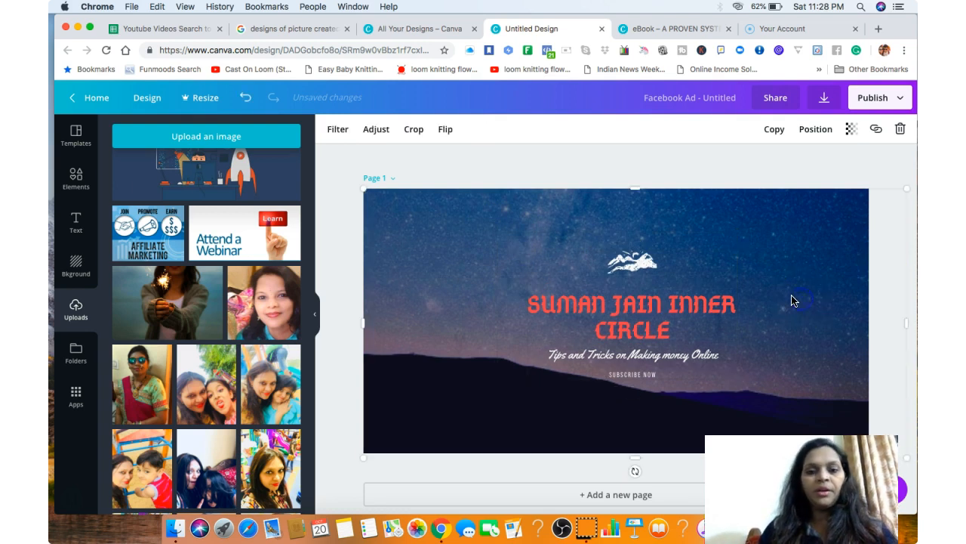
# Add a new text box and place it directly above the mountain logo.
pyautogui.click(74, 189)
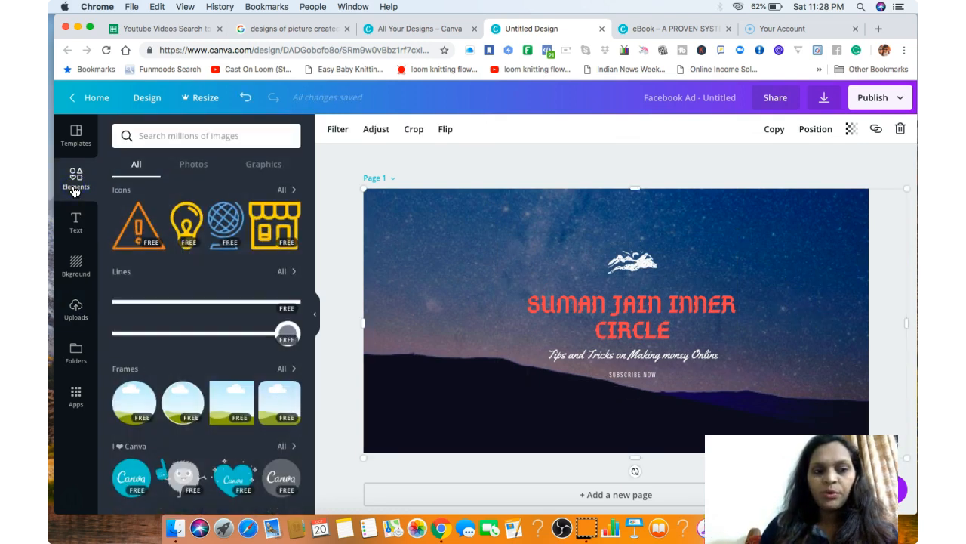
pyautogui.click(76, 220)
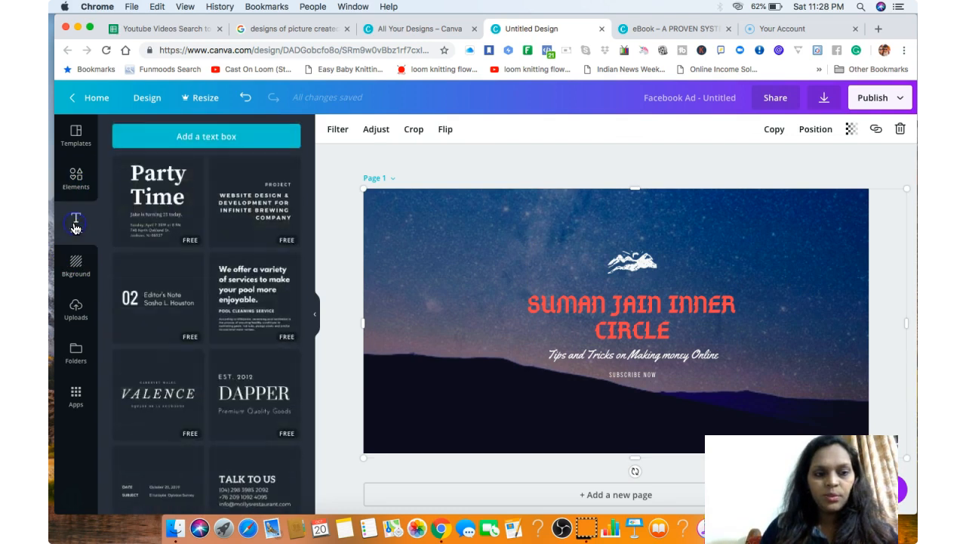
pyautogui.click(219, 142)
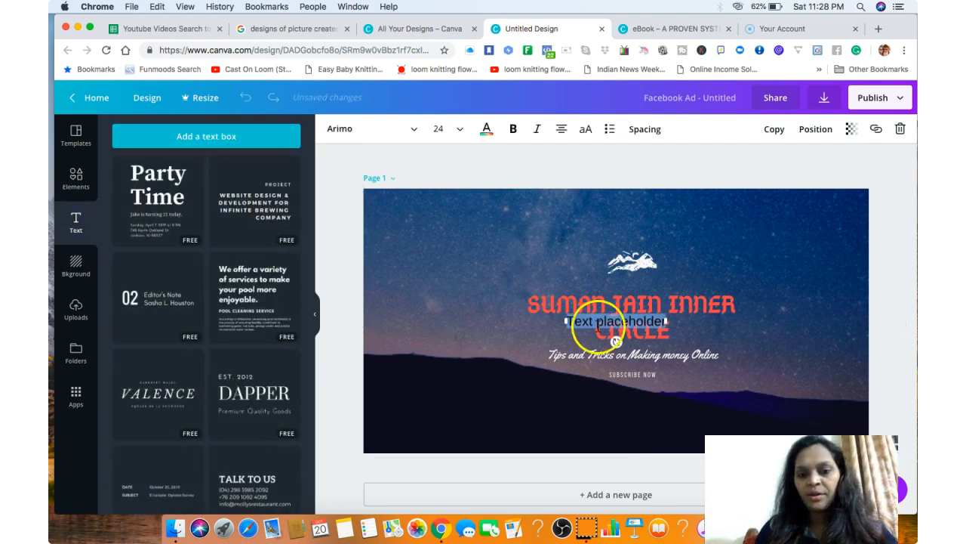
pyautogui.click(558, 398)
pyautogui.moveTo(606, 326); pyautogui.dragTo(612, 240)
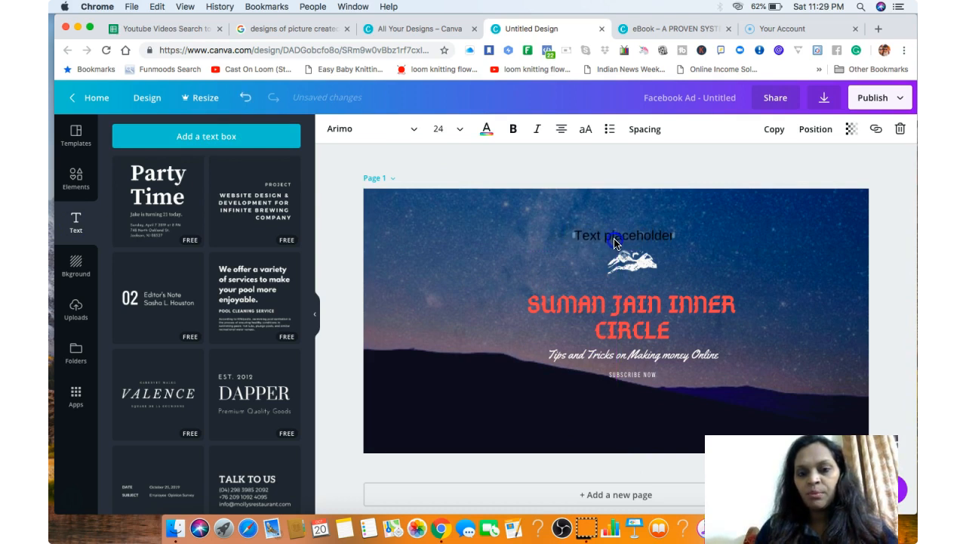
# Replace the text box's placeholder with "Training" and color the text yellow.
pyautogui.doubleClick(617, 238)
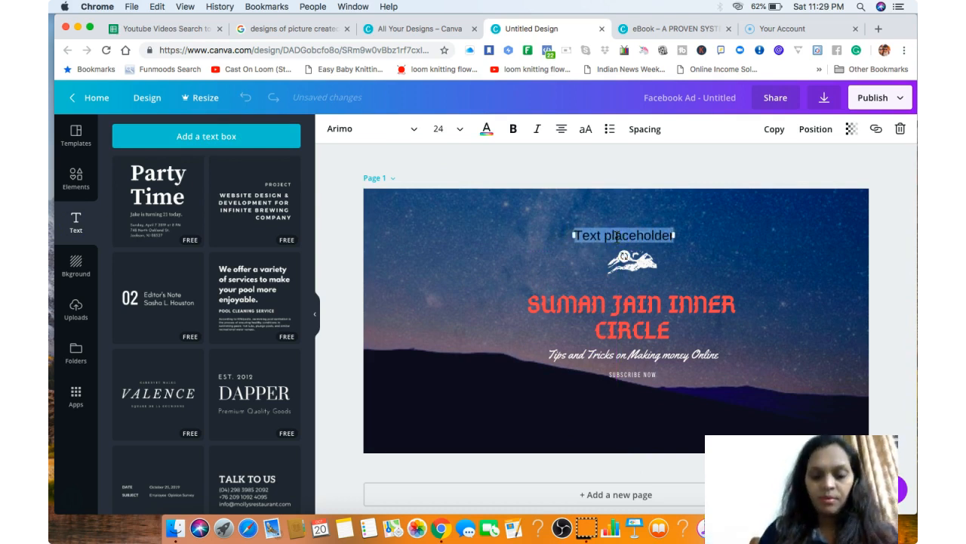
pyautogui.write('Training')
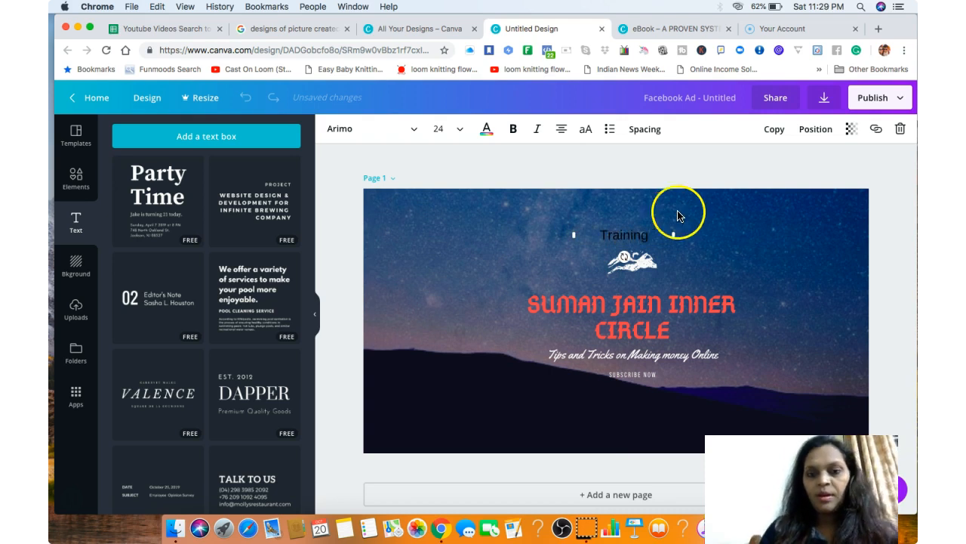
pyautogui.click(486, 129)
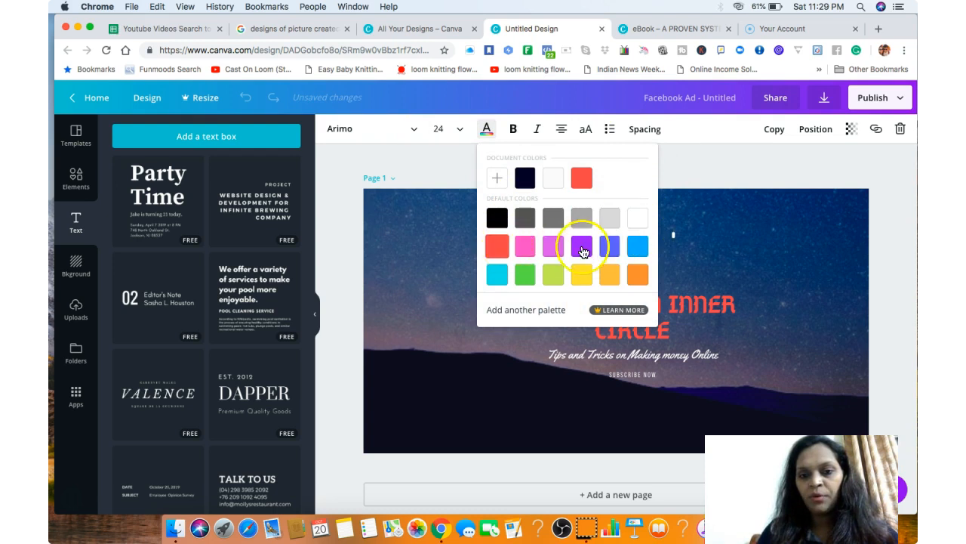
pyautogui.click(582, 275)
pyautogui.click(786, 283)
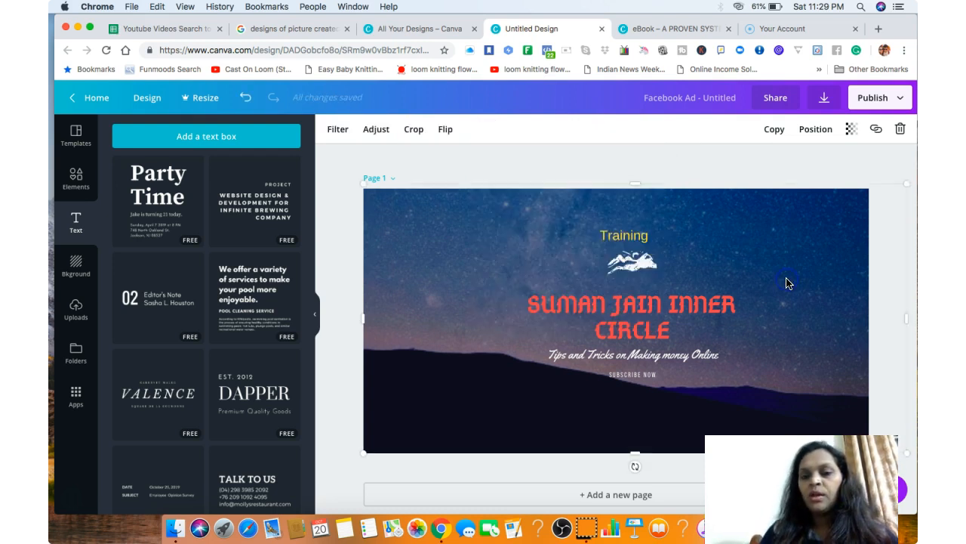
# Set the font size of the "Training" text to 32.
pyautogui.click(634, 235)
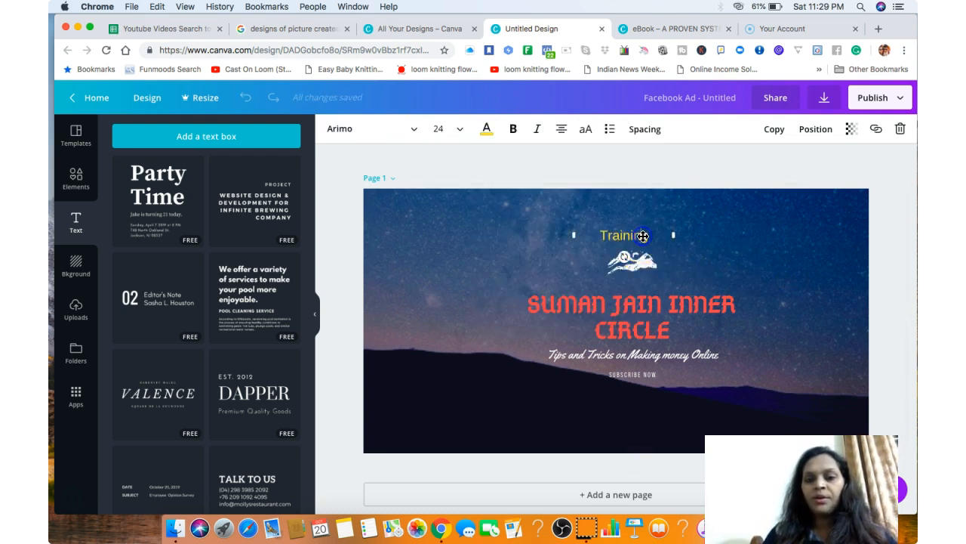
pyautogui.click(437, 130)
pyautogui.click(448, 319)
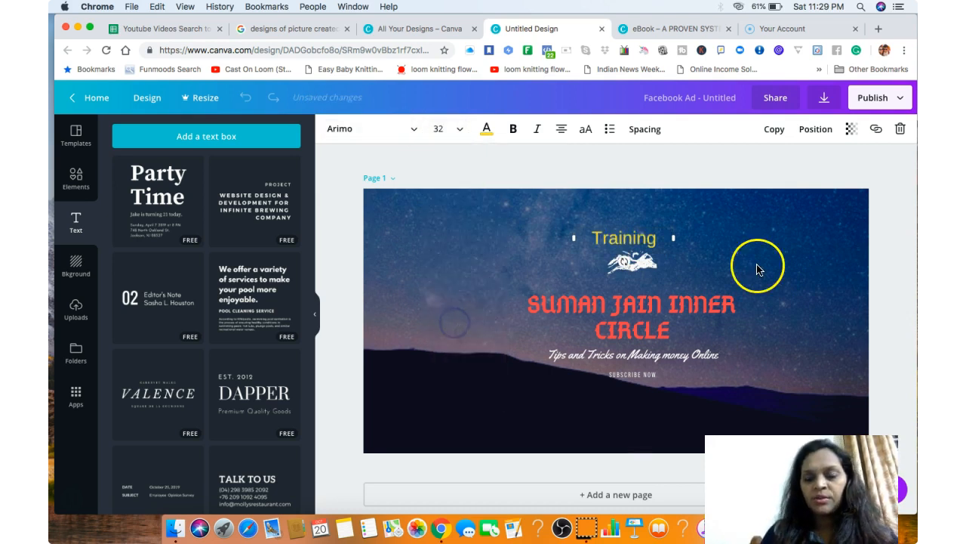
pyautogui.click(757, 266)
# Reposition the "Training" text and the headline group so they line up centered, with "Training" above the mountain logo.
pyautogui.moveTo(632, 248); pyautogui.dragTo(654, 277)
pyautogui.click(800, 313)
pyautogui.click(627, 277)
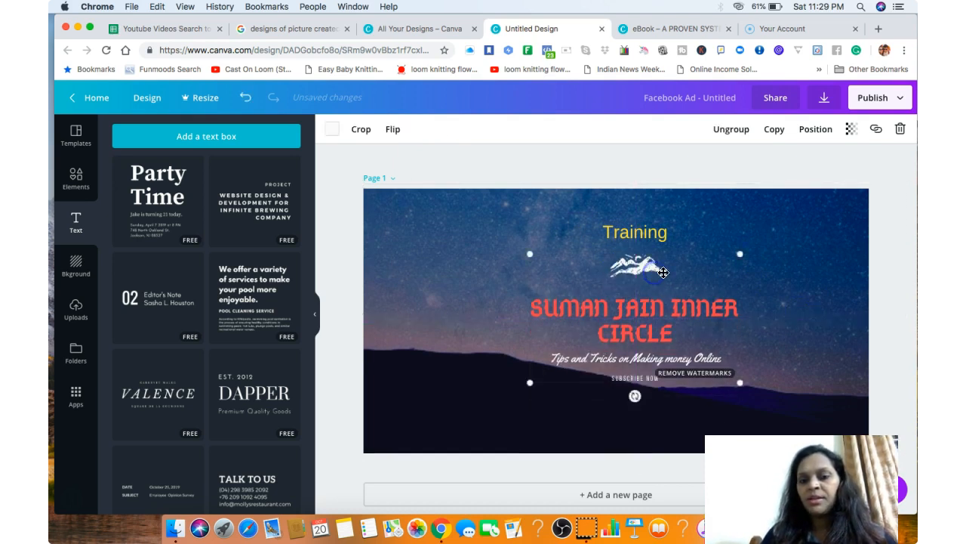
pyautogui.click(814, 318)
# Shift the starry background photo sideways so it is centered on the page and covers it edge to edge.
pyautogui.moveTo(485, 211)
pyautogui.mouseDown()
pyautogui.moveTo(630, 225)
pyautogui.moveTo(476, 230)
pyautogui.moveTo(475, 214)
pyautogui.mouseUp()
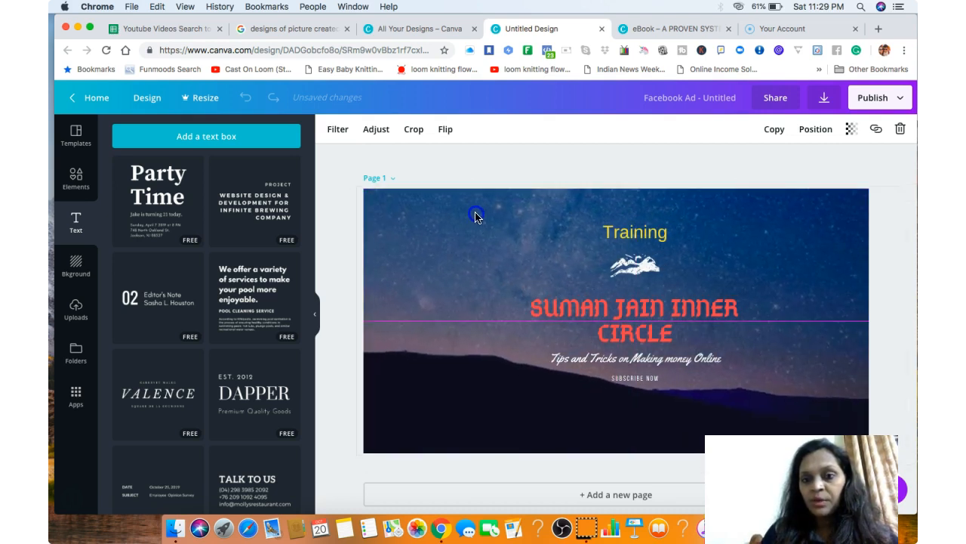
pyautogui.click(891, 240)
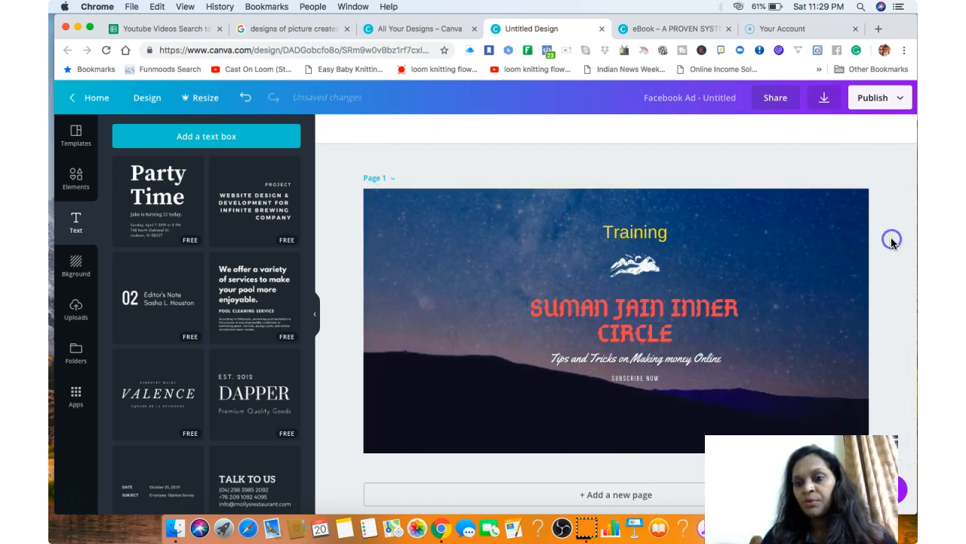
pyautogui.click(561, 220)
pyautogui.moveTo(545, 216); pyautogui.dragTo(520, 214)
pyautogui.click(674, 160)
pyautogui.click(582, 227)
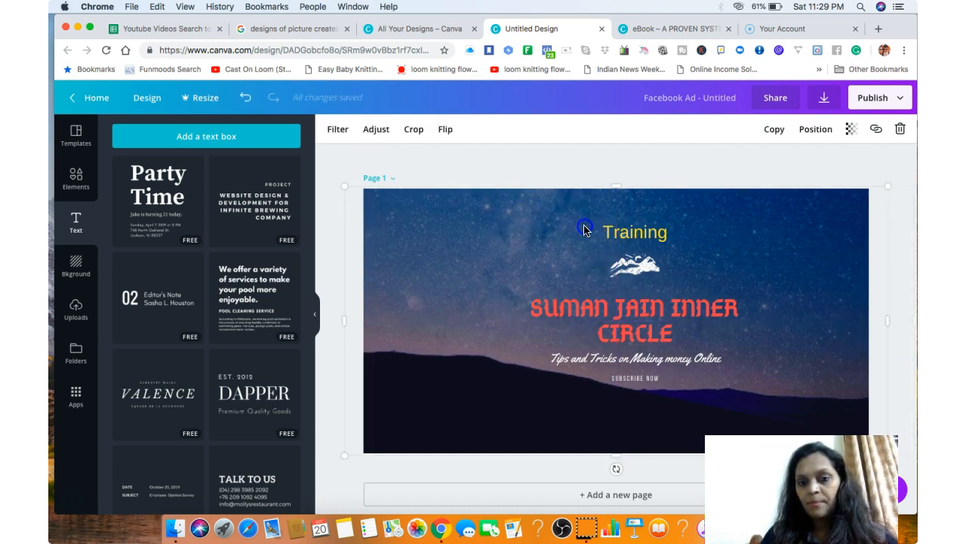
# Fine-tune the background photo's position until it aligns with the page's center both horizontally and vertically.
pyautogui.click(633, 231)
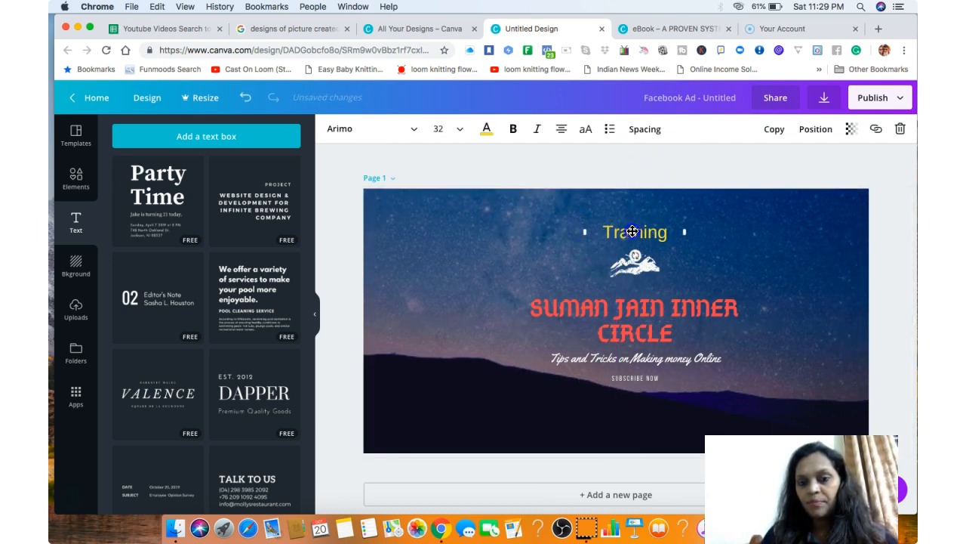
pyautogui.click(562, 223)
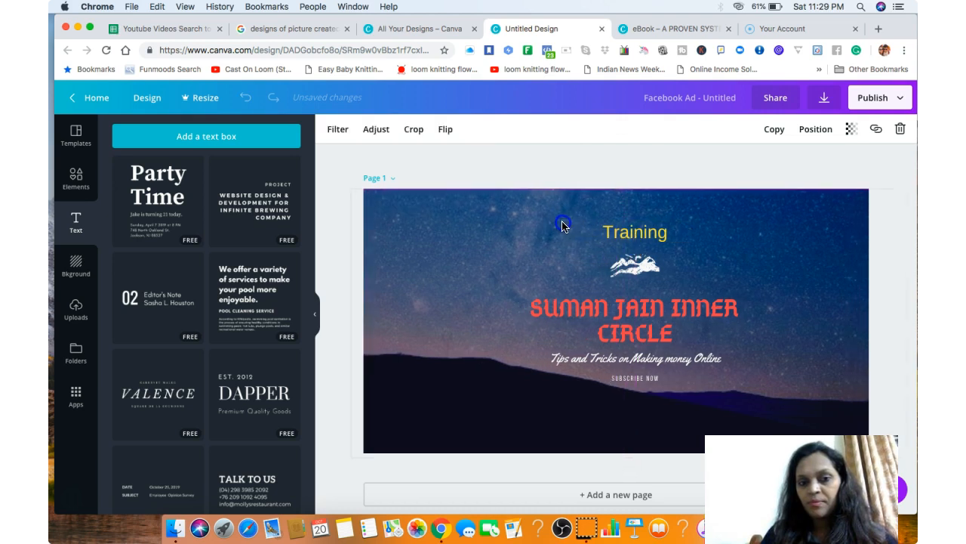
pyautogui.click(562, 188)
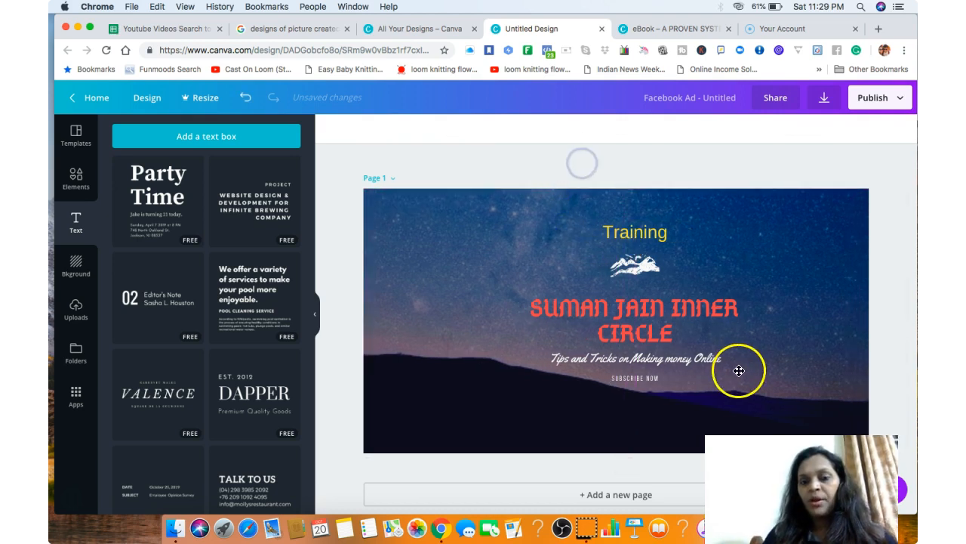
pyautogui.moveTo(682, 395); pyautogui.dragTo(682, 392)
pyautogui.click(893, 363)
pyautogui.click(665, 352)
pyautogui.moveTo(747, 395); pyautogui.dragTo(752, 395)
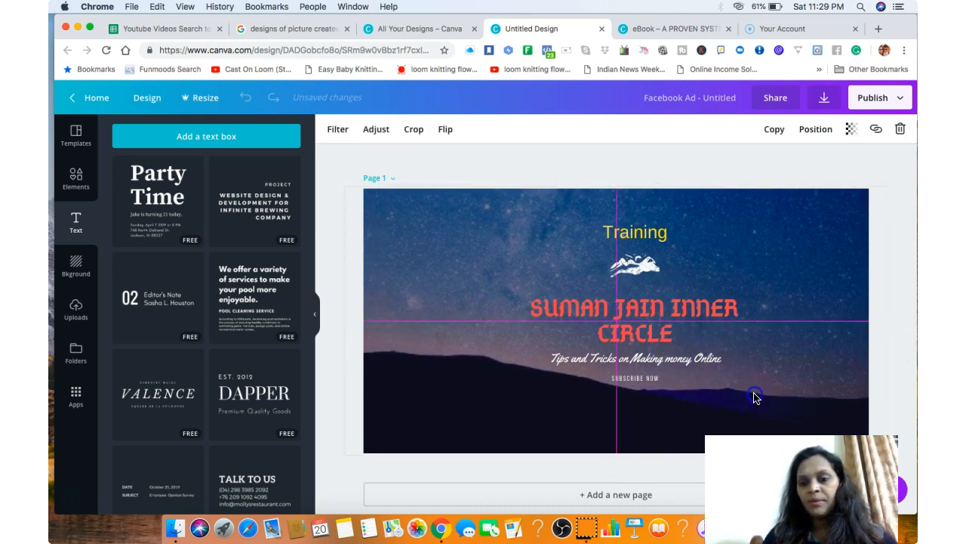
pyautogui.click(897, 360)
pyautogui.moveTo(567, 211); pyautogui.dragTo(570, 217)
pyautogui.click(914, 330)
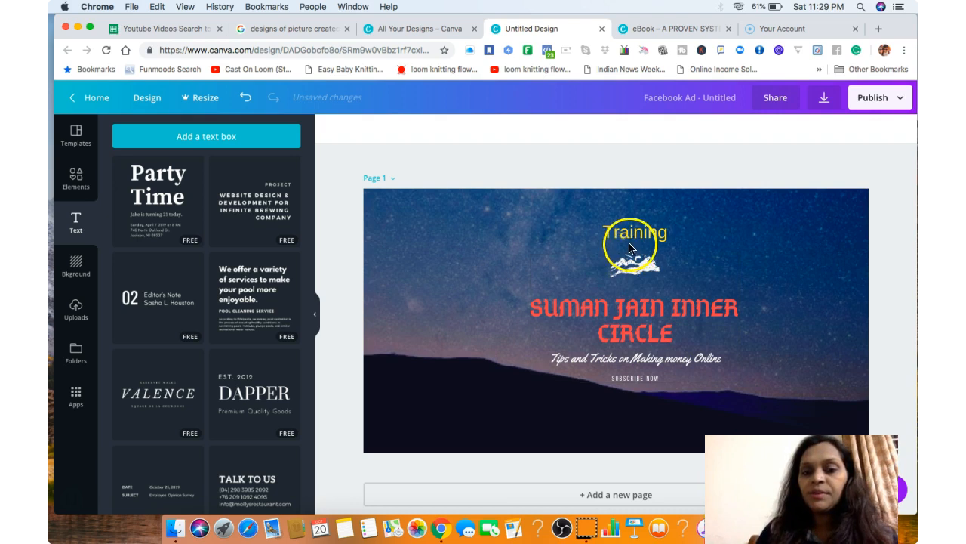
# Widen the "Training" text box on both sides, keeping the word on one line above the mountain logo.
pyautogui.click(630, 241)
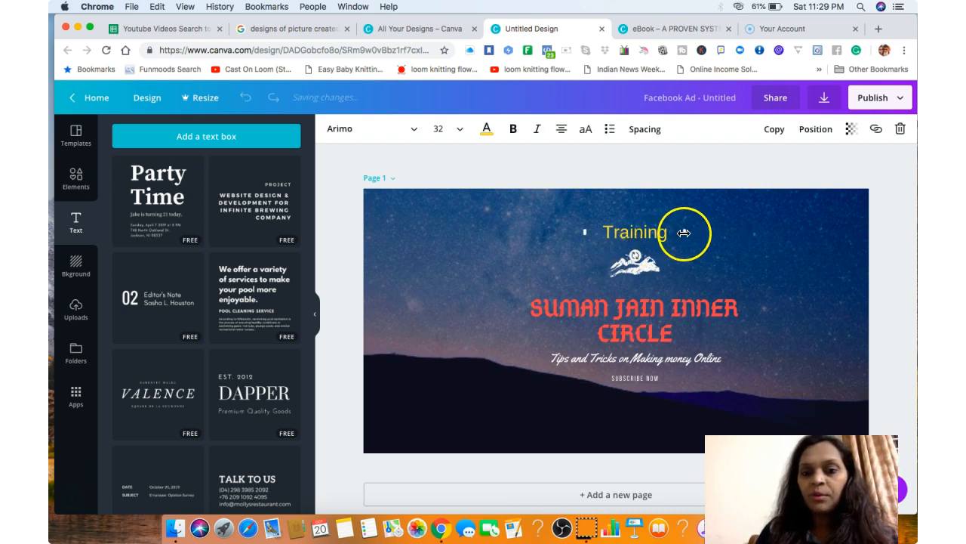
pyautogui.moveTo(684, 234); pyautogui.dragTo(545, 237)
pyautogui.moveTo(609, 240); pyautogui.dragTo(700, 240)
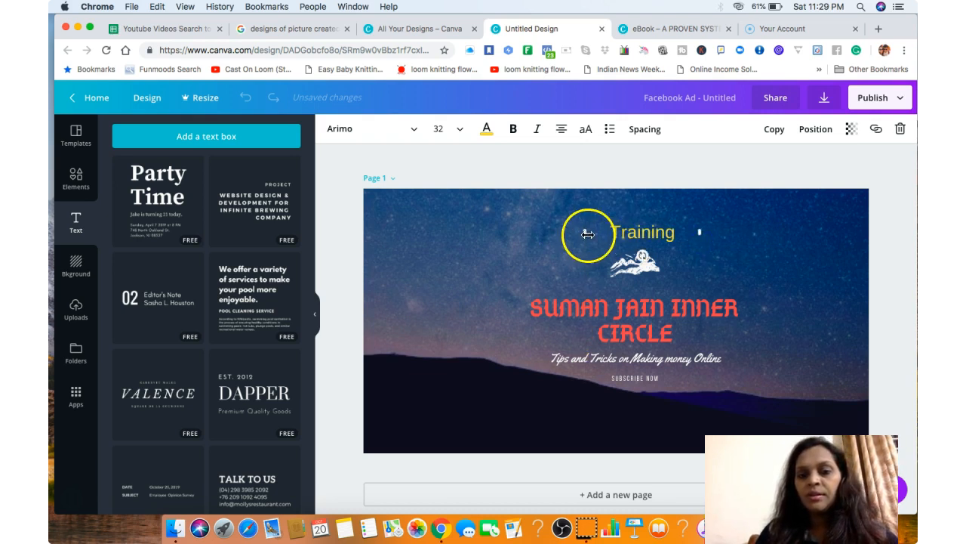
pyautogui.moveTo(587, 234); pyautogui.dragTo(576, 232)
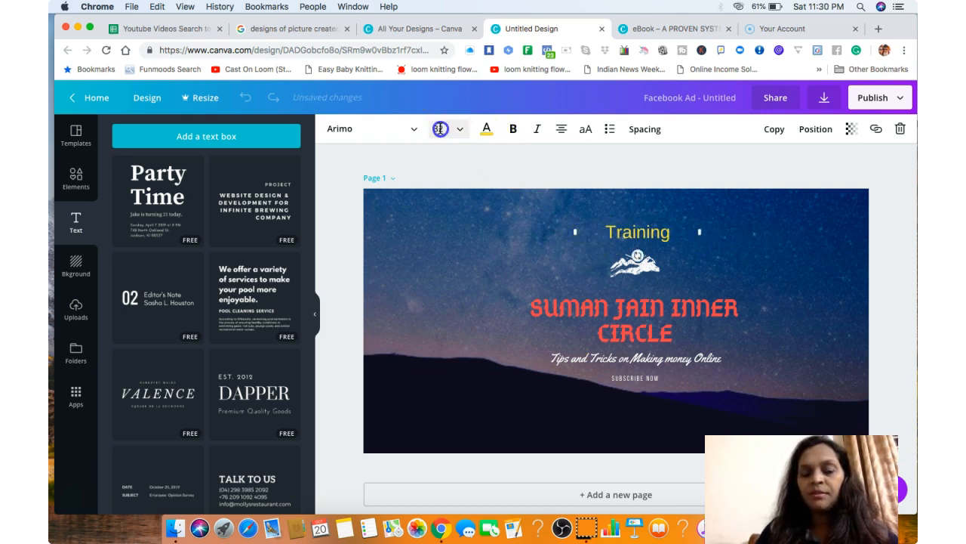
# Set the "Training" text's font size to 48 and nudge it so it is centered above the mountain logo.
pyautogui.click(438, 129)
pyautogui.click(456, 345)
pyautogui.click(812, 303)
pyautogui.click(667, 243)
pyautogui.moveTo(667, 244); pyautogui.dragTo(664, 237)
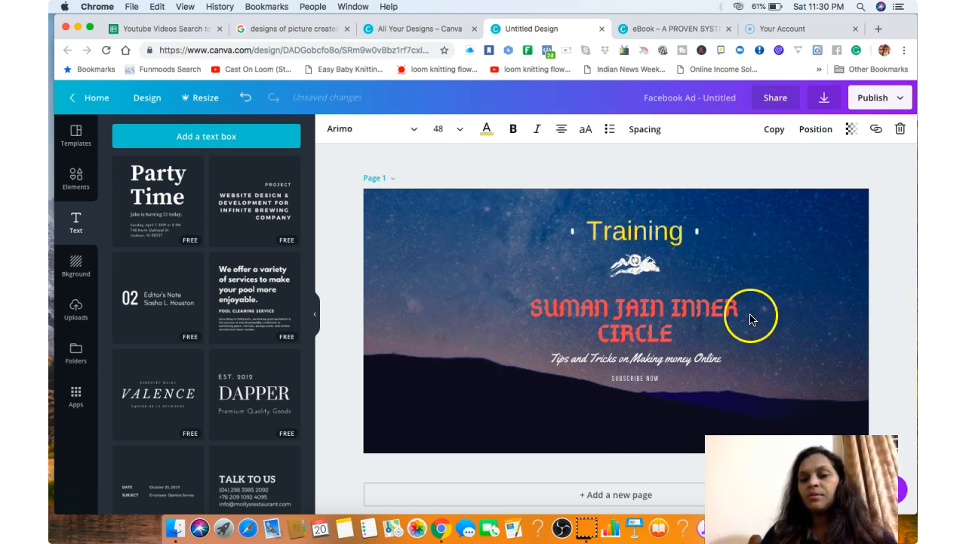
pyautogui.click(652, 308)
pyautogui.click(657, 242)
pyautogui.click(770, 301)
pyautogui.click(649, 229)
pyautogui.click(552, 283)
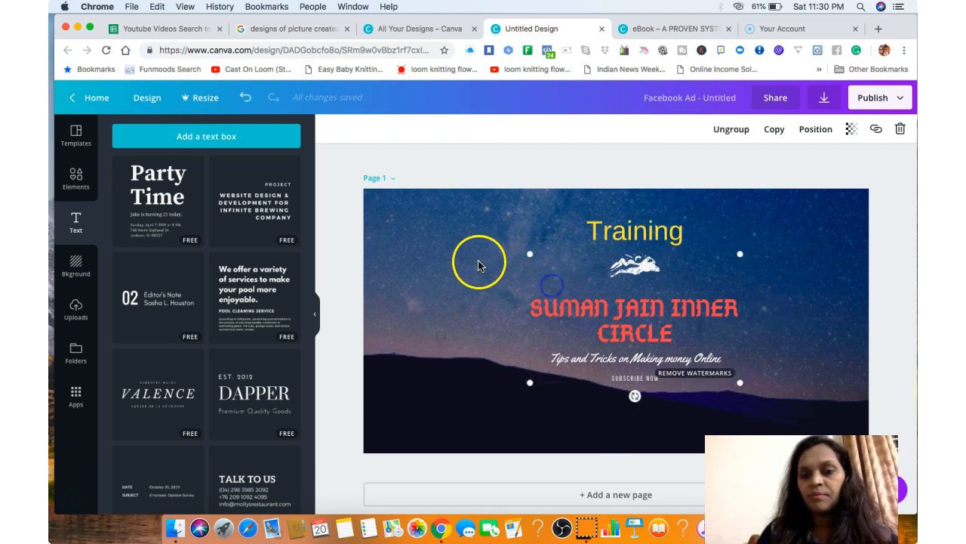
pyautogui.click(473, 263)
pyautogui.click(897, 217)
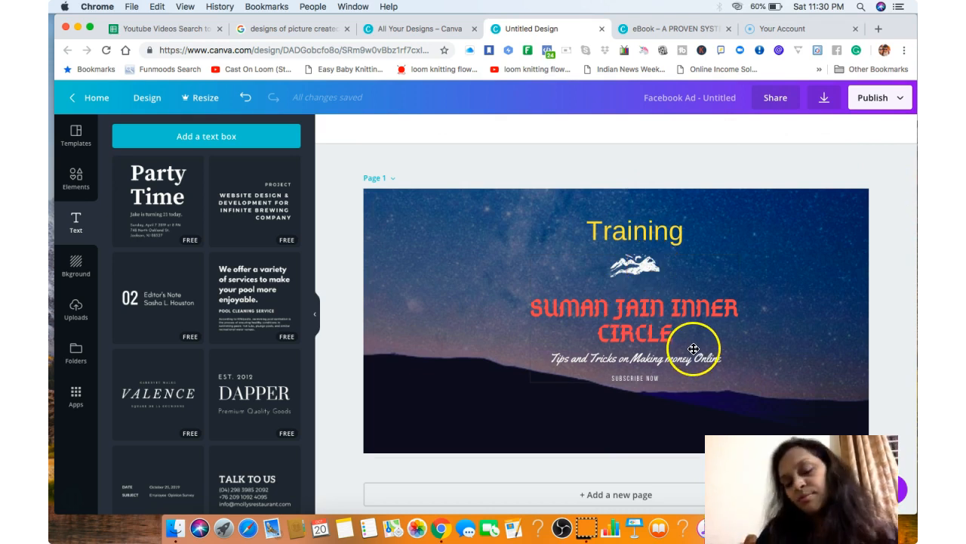
pyautogui.click(669, 302)
pyautogui.click(883, 302)
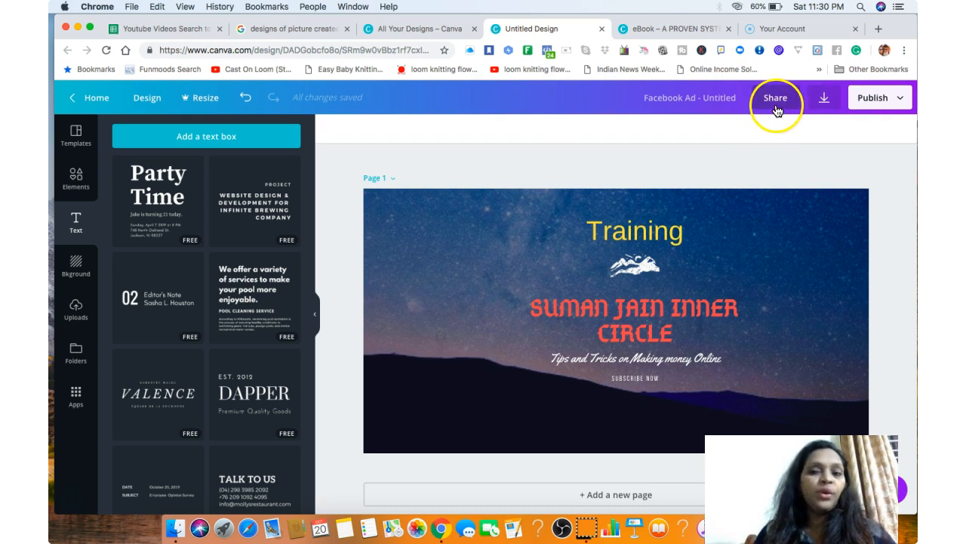
# Open the design's download options, choose JPG as the file type, and close them without downloading.
pyautogui.click(825, 100)
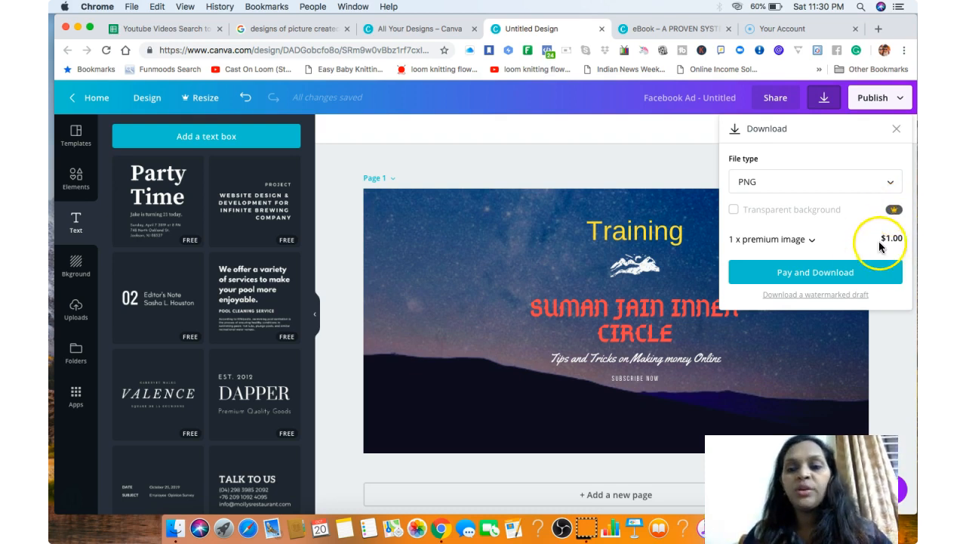
pyautogui.click(810, 184)
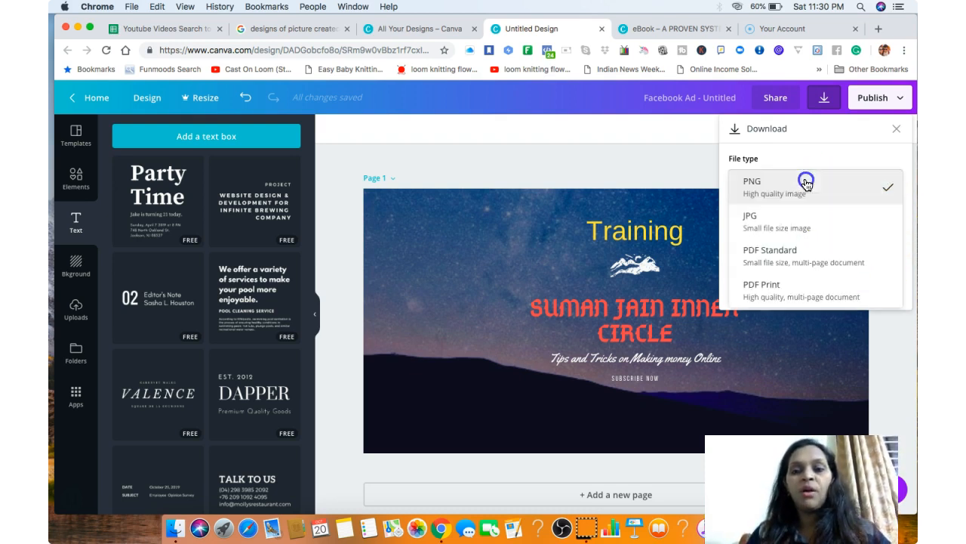
pyautogui.click(778, 225)
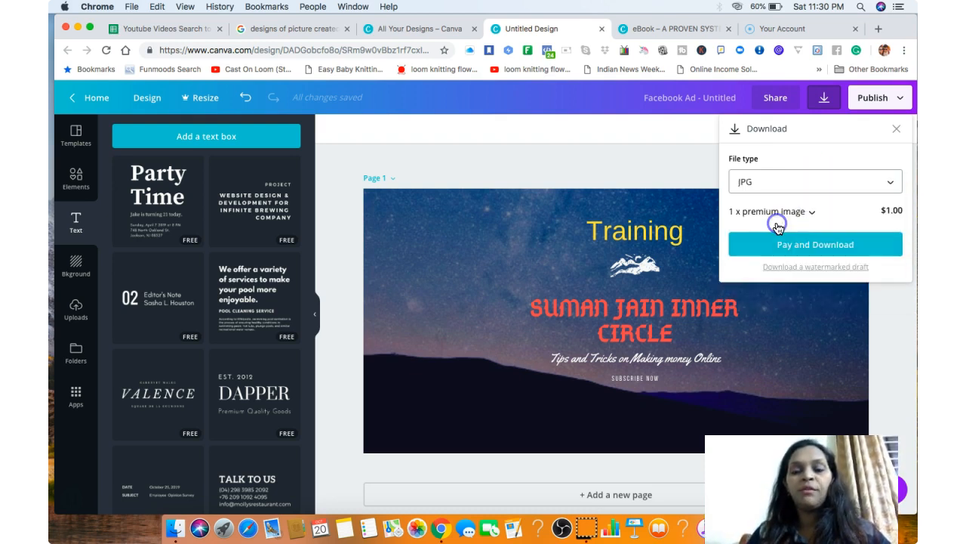
pyautogui.click(887, 381)
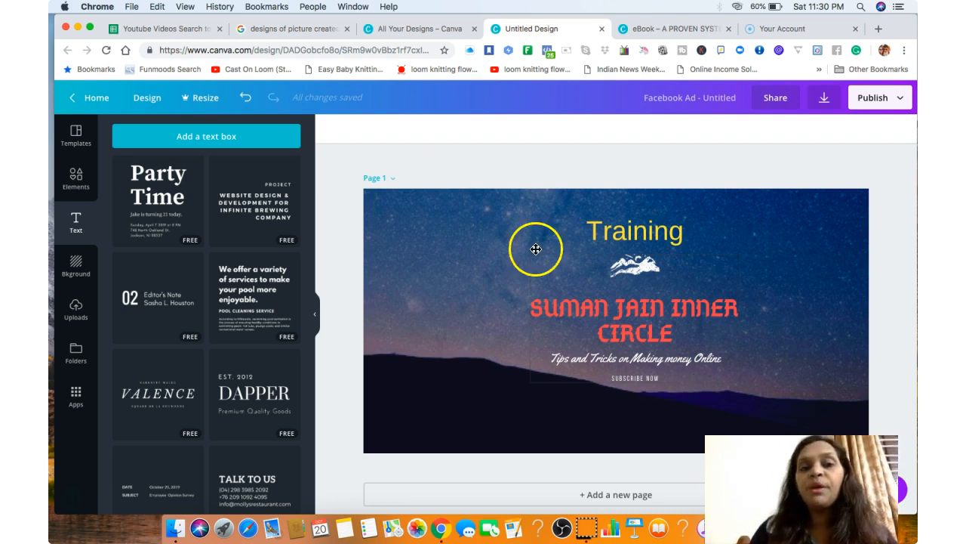
# Switch to the All Your Designs page and browse the previously created designs.
pyautogui.click(417, 30)
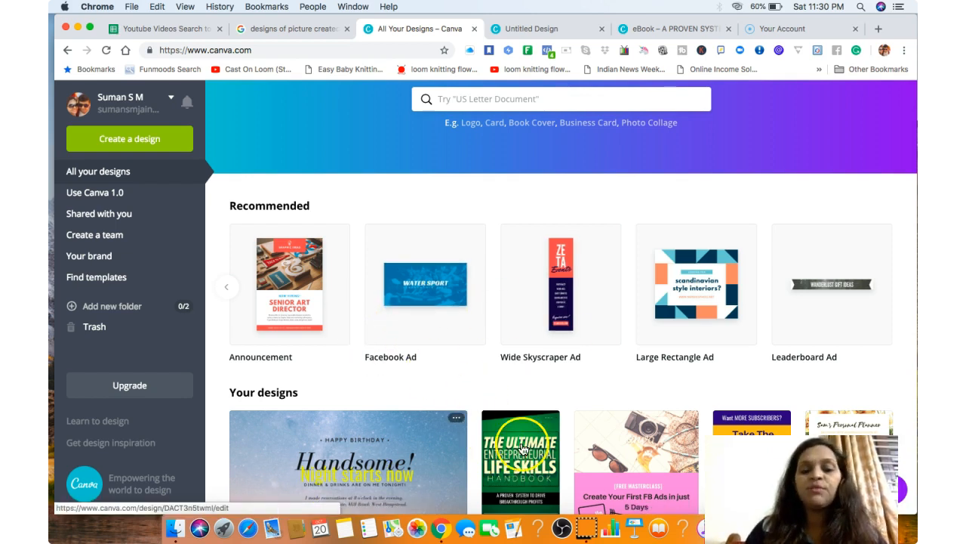
pyautogui.click(717, 203)
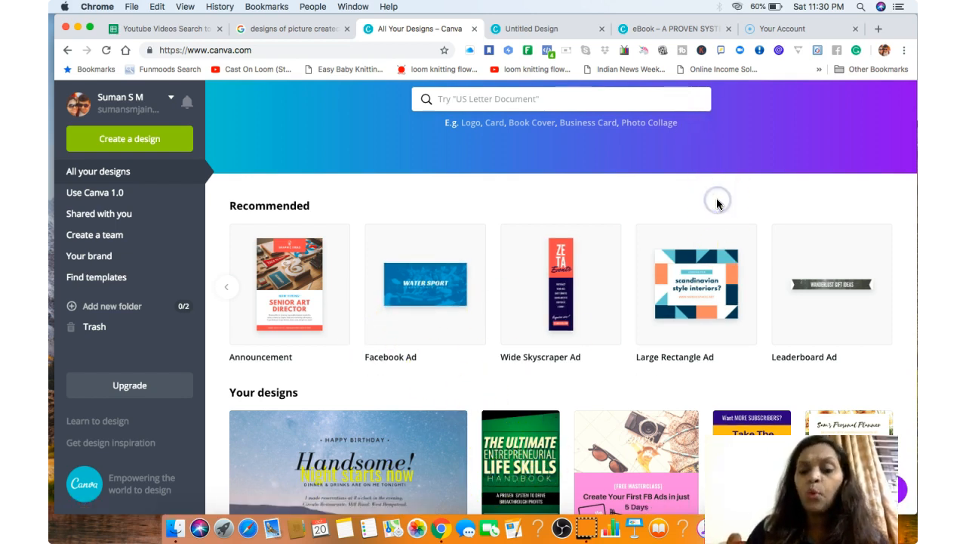
pyautogui.scroll(-10, 717, 203)
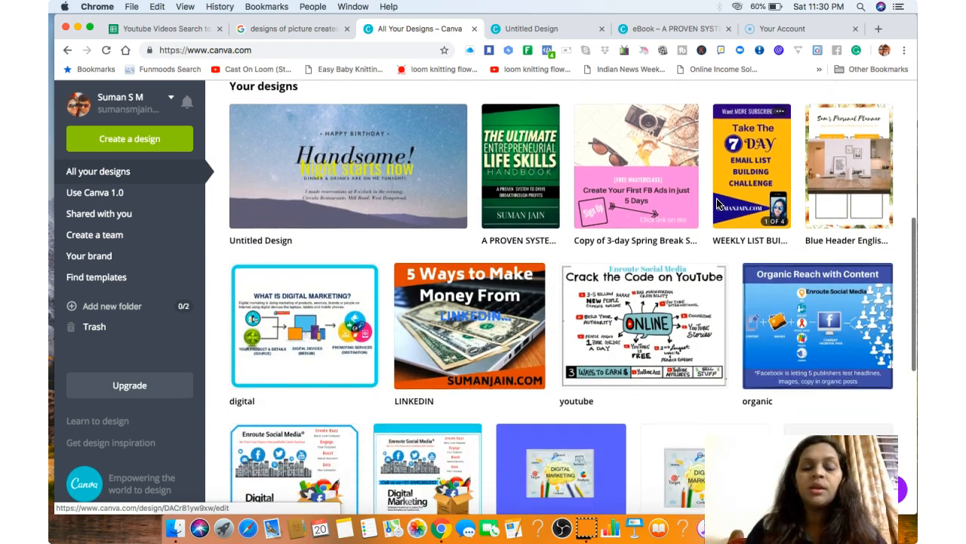
pyautogui.scroll(-5, 718, 202)
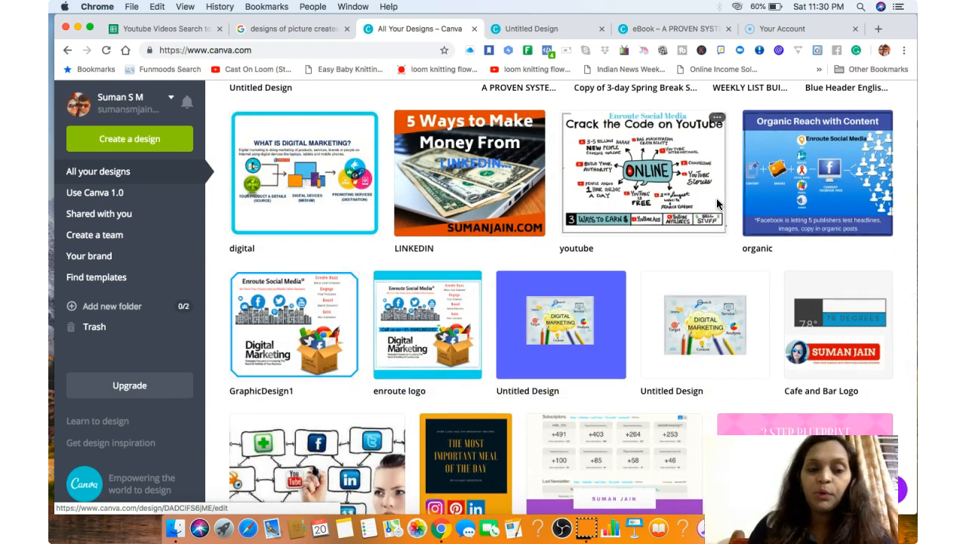